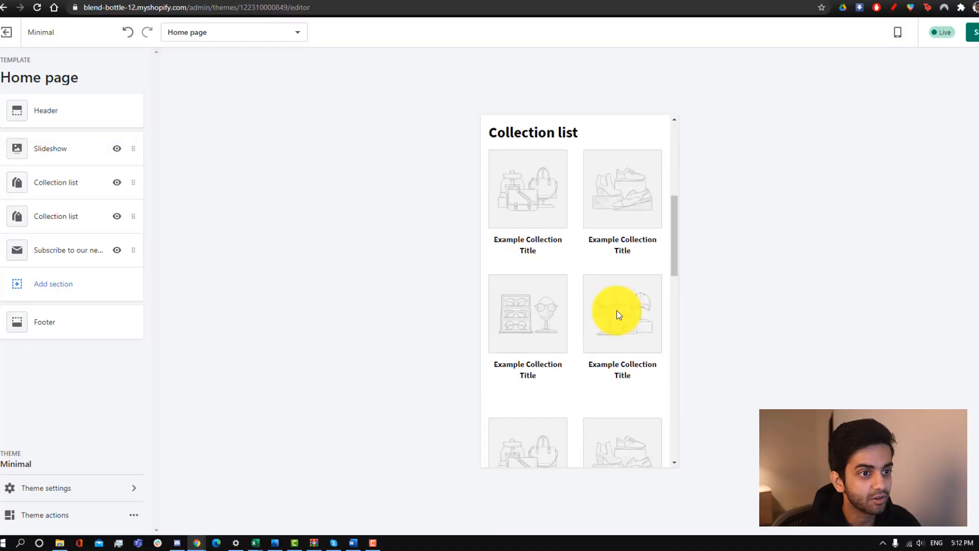
scroll(617, 311, "down", 3)
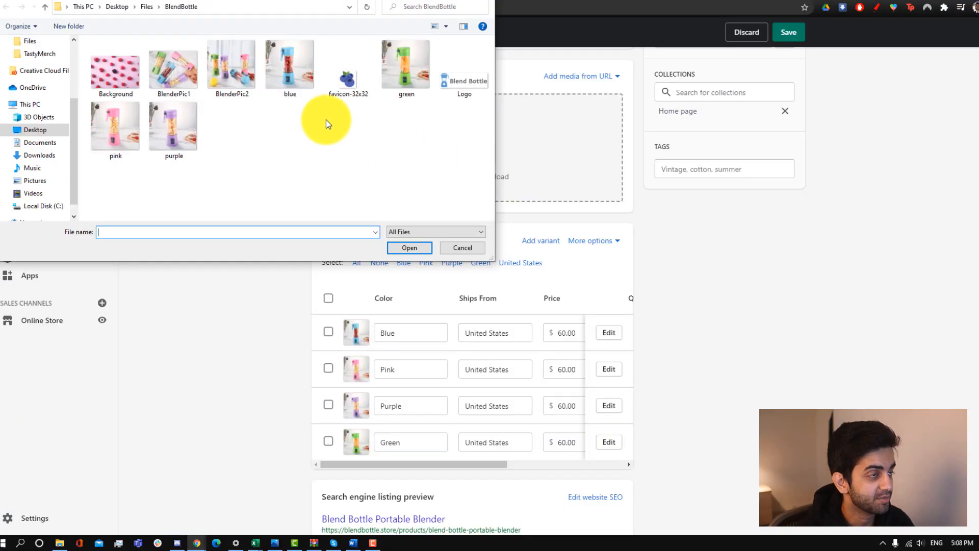
double_click(176, 71)
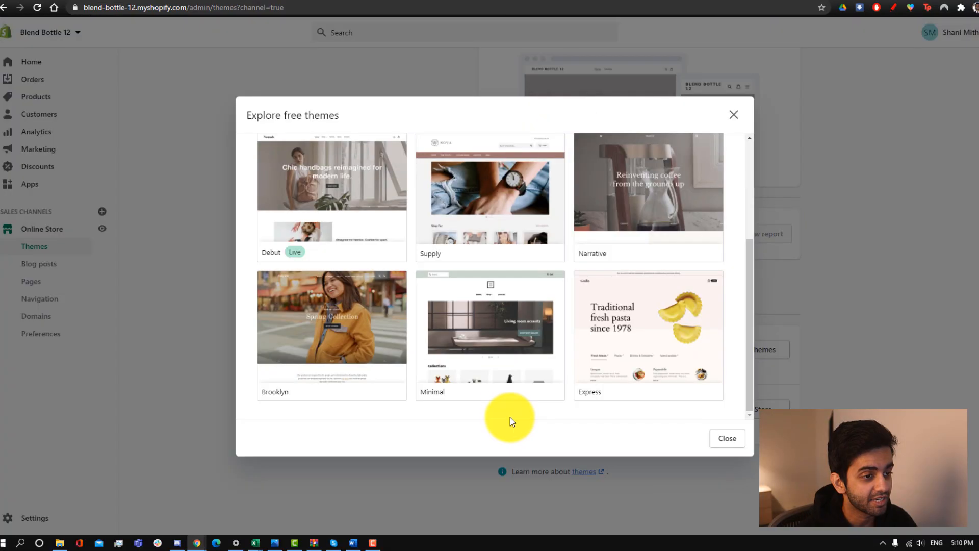
left_click(495, 368)
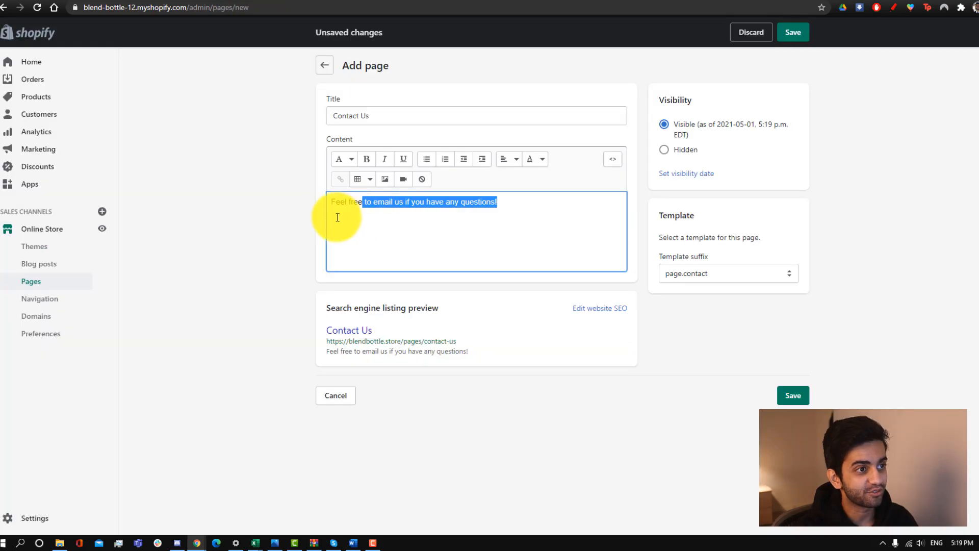
left_click_drag(338, 217, 345, 214)
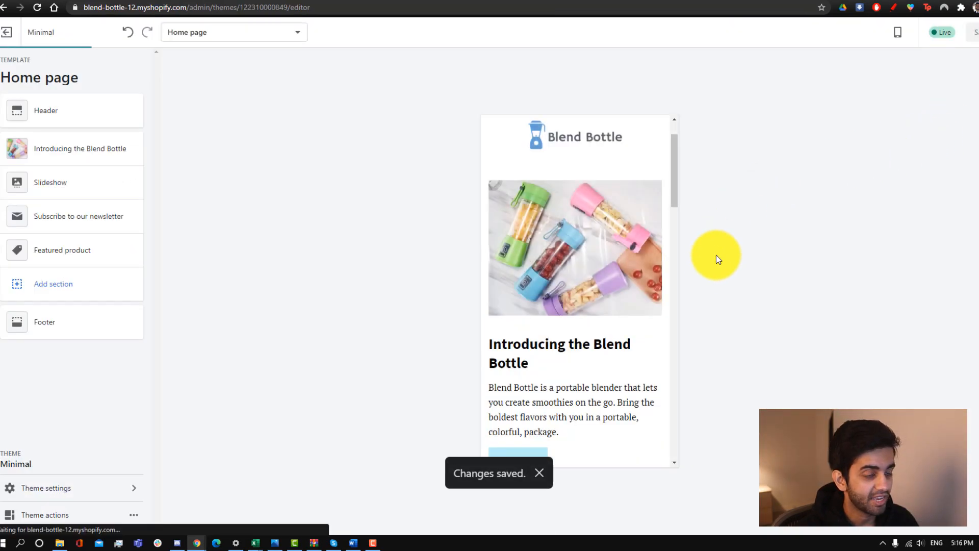
scroll(601, 276, "down", 3)
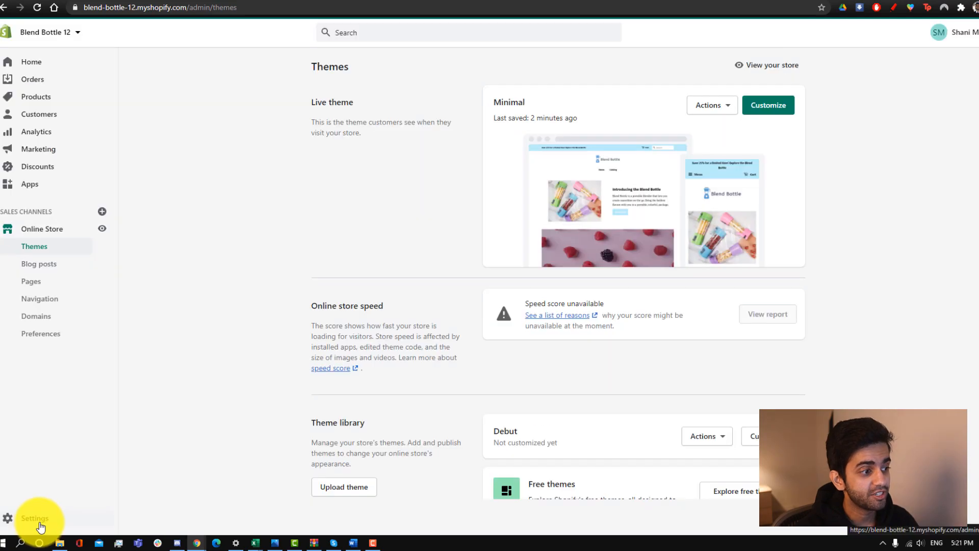
left_click(35, 519)
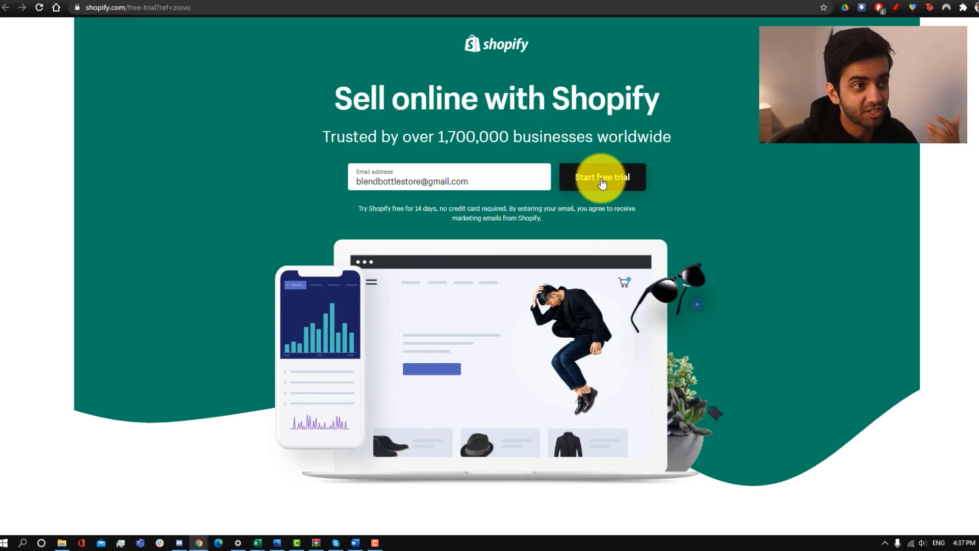
Step: Start the Shopify free trial and create the store with the name Blend Bottle 12
left_click(602, 179)
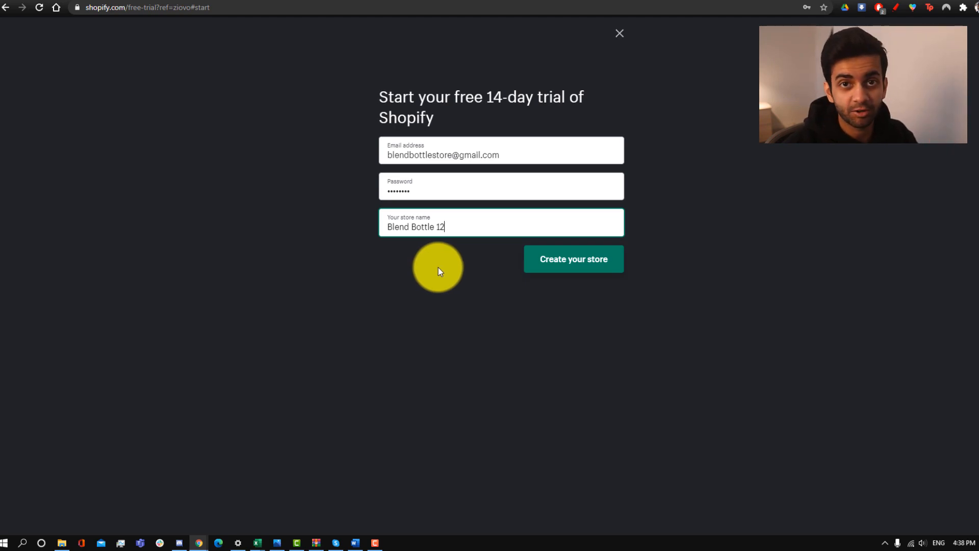
left_click_drag(442, 232, 379, 235)
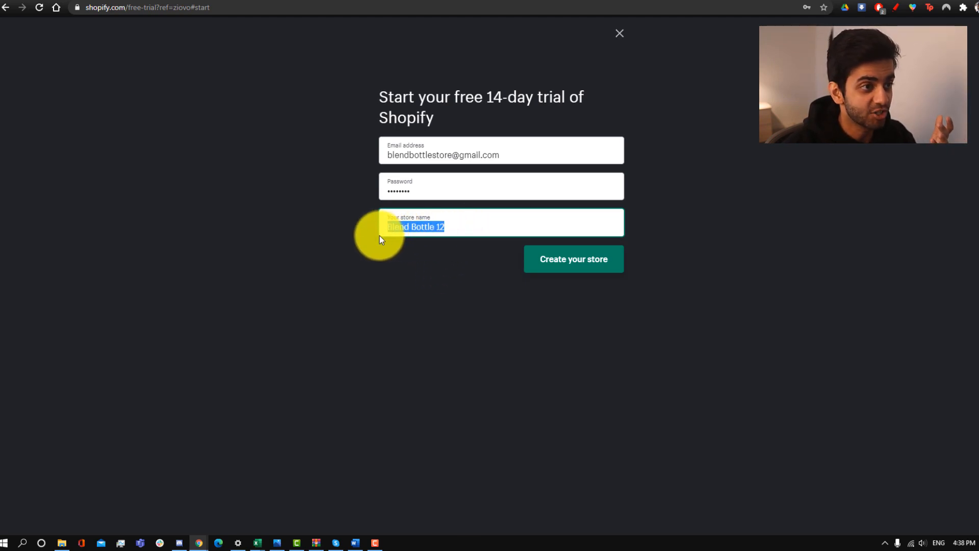
left_click(439, 231)
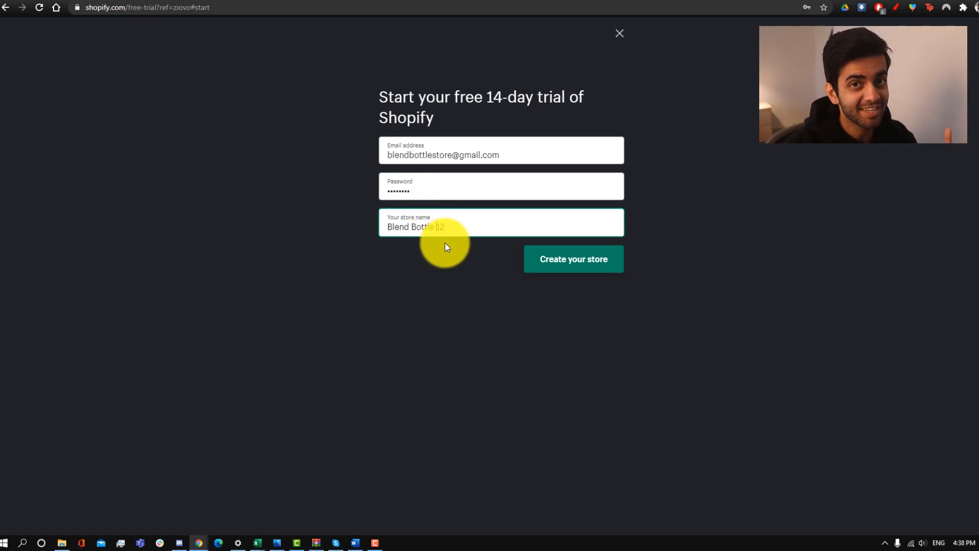
left_click(544, 266)
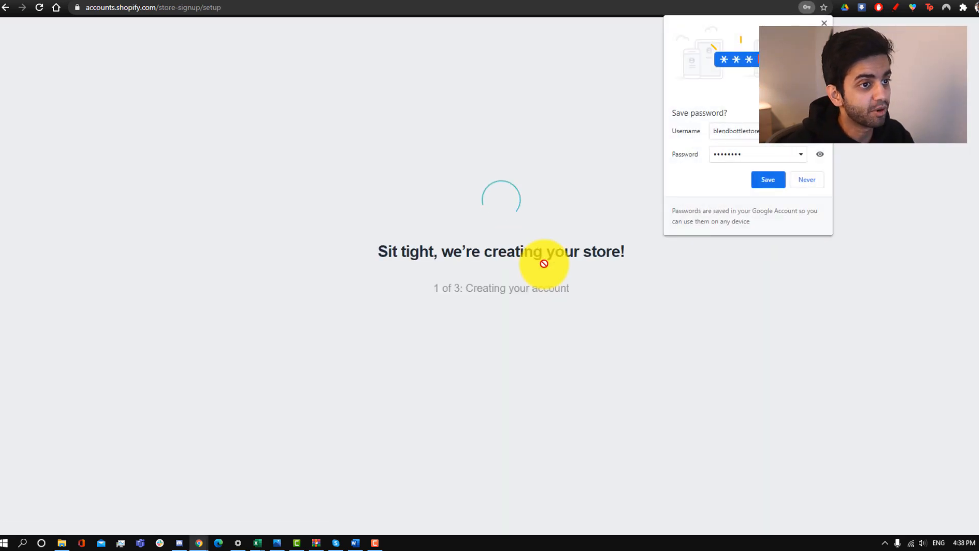
Step: Save the login in the browser and submit the business questionnaire with Electronics as the industry
left_click(775, 181)
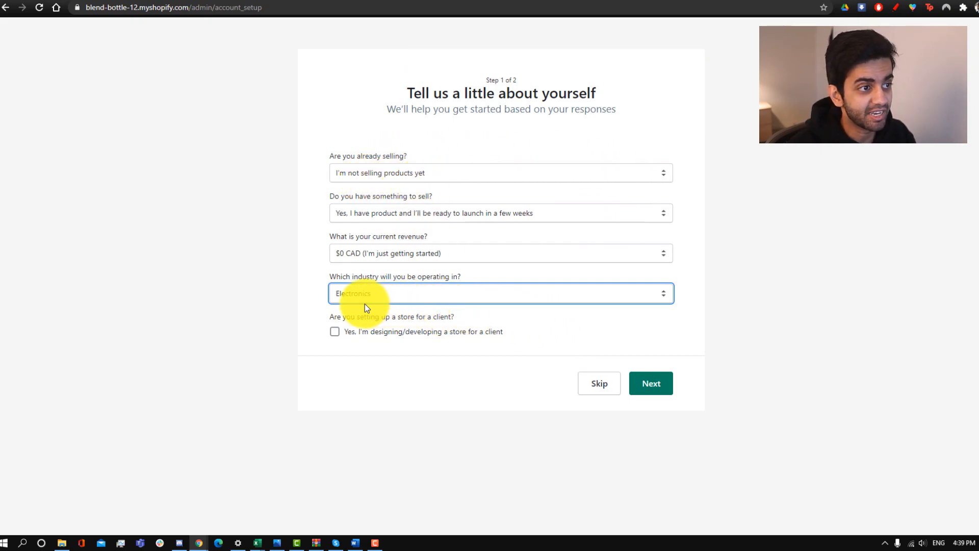
left_click(660, 386)
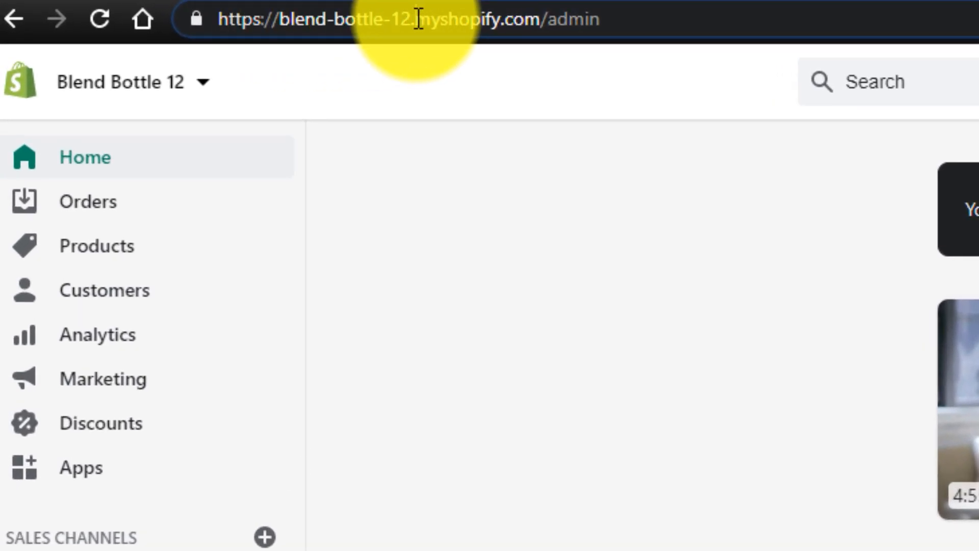
Step: Review the store's default myshopify.com address and check the domain name on the get.store order page
left_click_drag(418, 19, 542, 15)
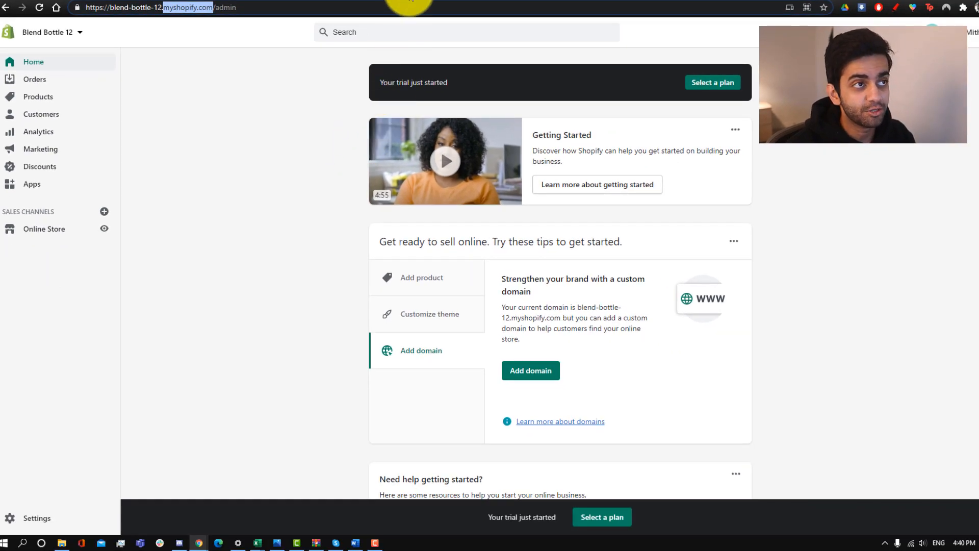
left_click(410, 0)
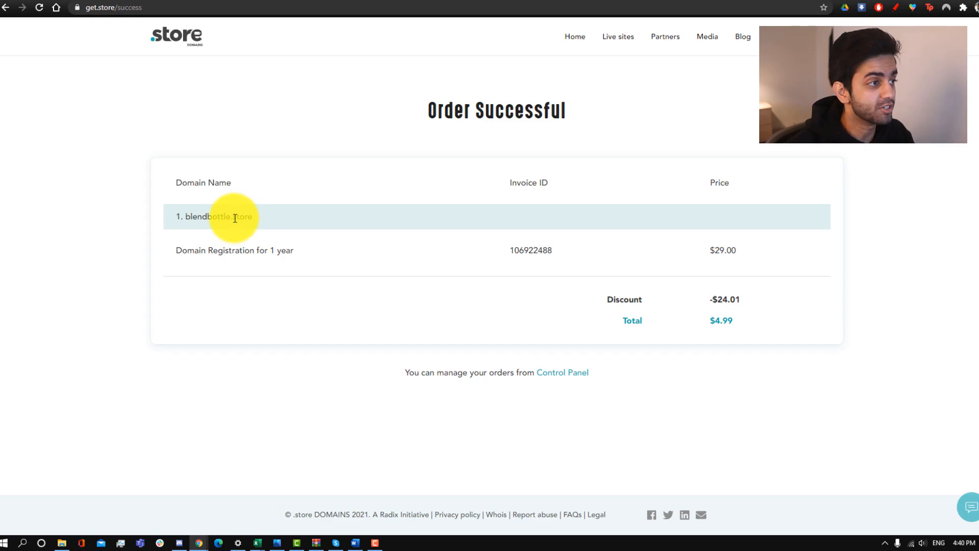
left_click_drag(188, 218, 256, 216)
left_click(312, 233)
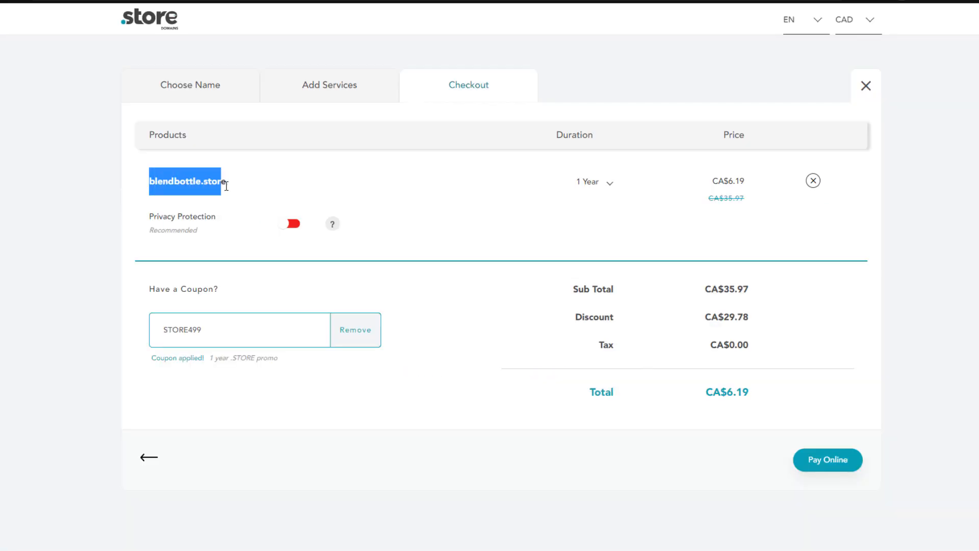
Step: Proceed to online payment for the one-year registration of blendbottle.store
left_click(244, 186)
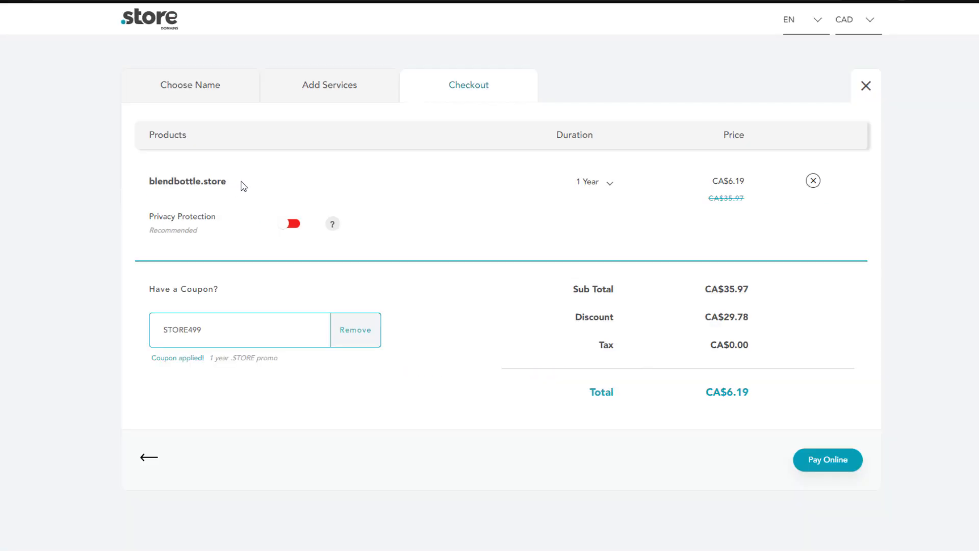
left_click(843, 463)
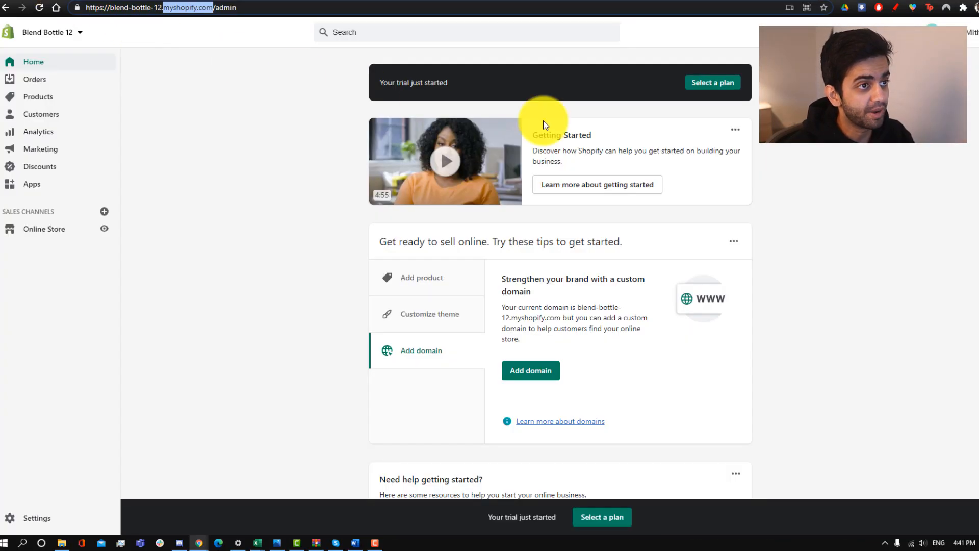
Step: Enter blendbottle.store as the existing domain to connect to the Shopify store and view its connection instructions
left_click(544, 372)
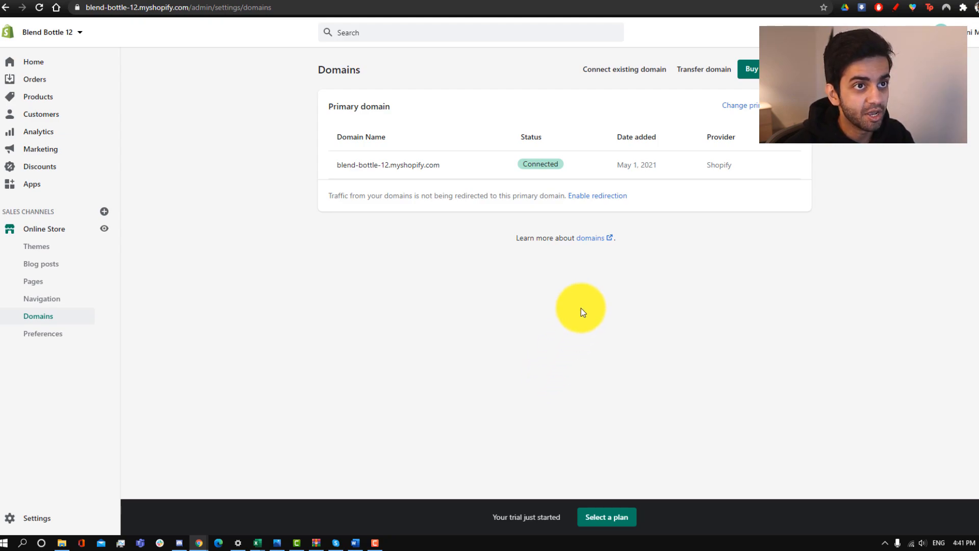
left_click(598, 73)
left_click(541, 133)
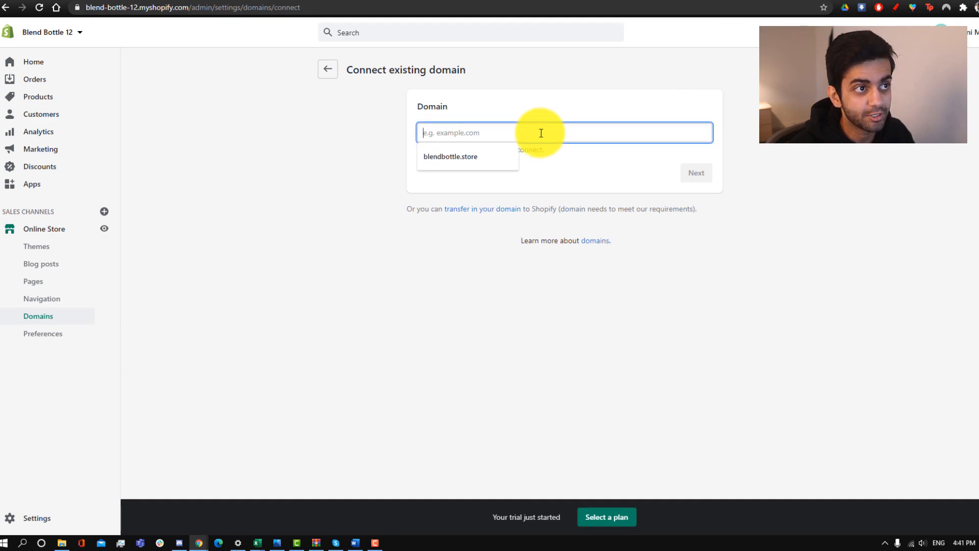
left_click(467, 158)
left_click_drag(422, 135, 523, 136)
left_click(673, 191)
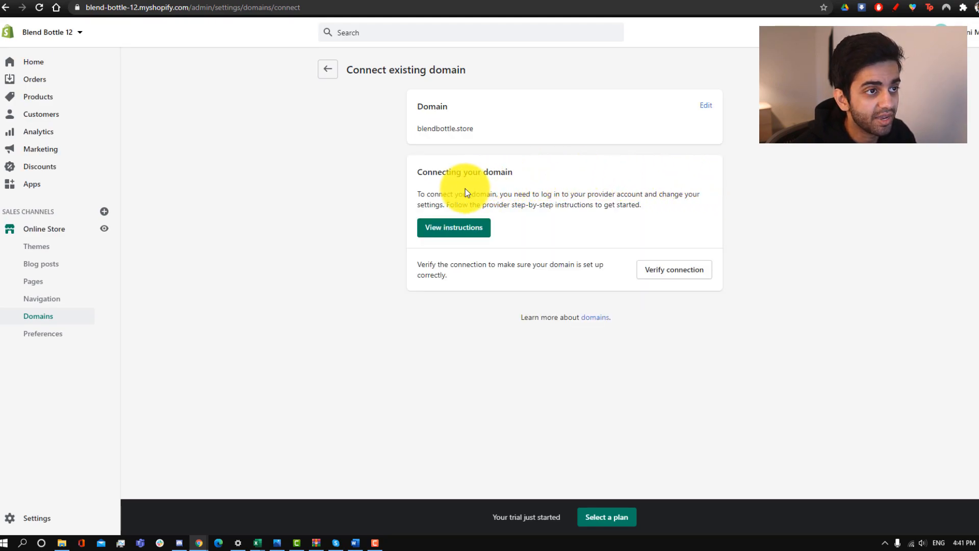
left_click(441, 230)
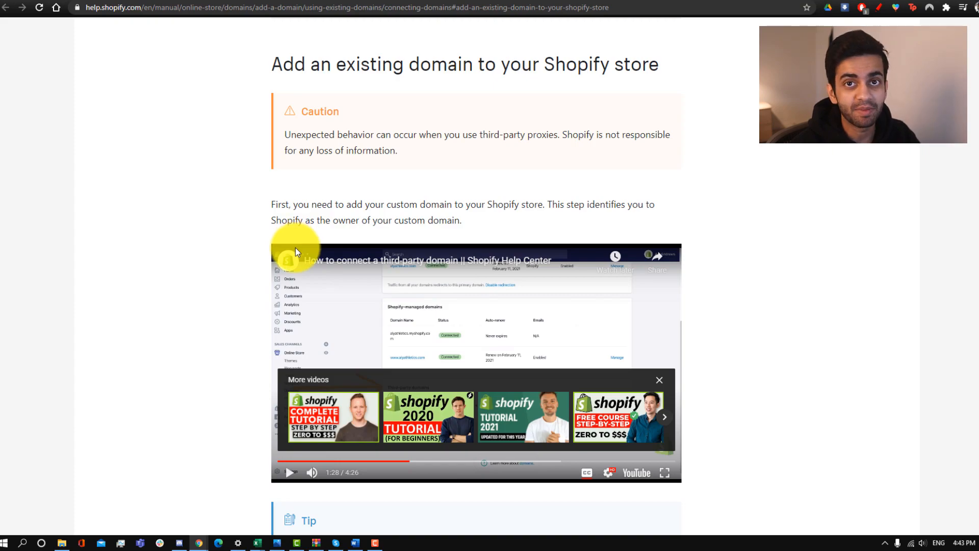
scroll(311, 264, "down", 4)
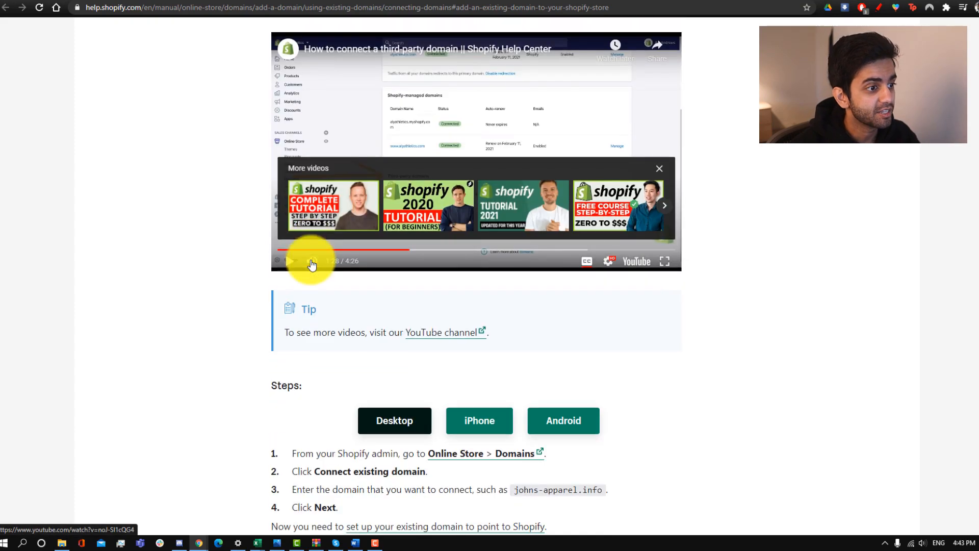
Step: Switch to the get.store control panel and open the DNS record manager for blendbottle.store
left_click(216, 1)
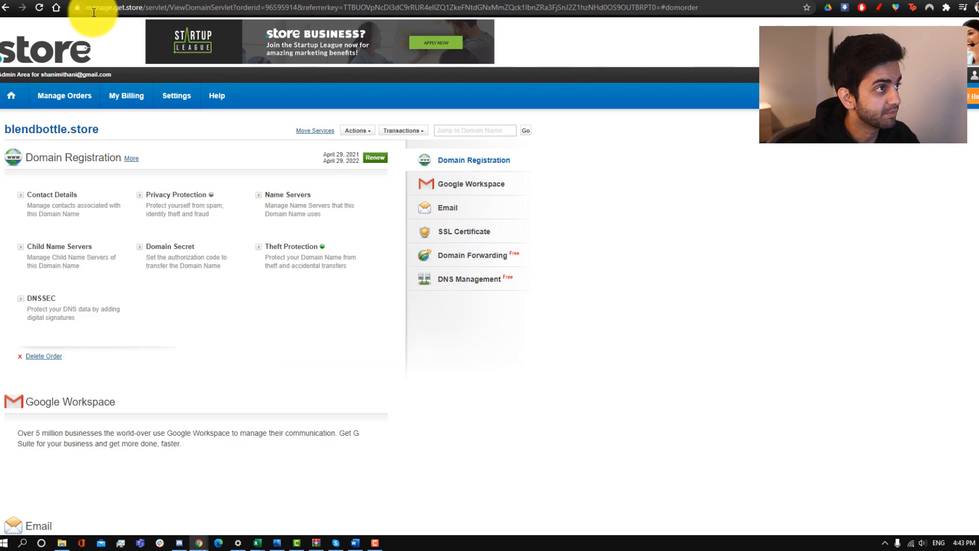
left_click(484, 281)
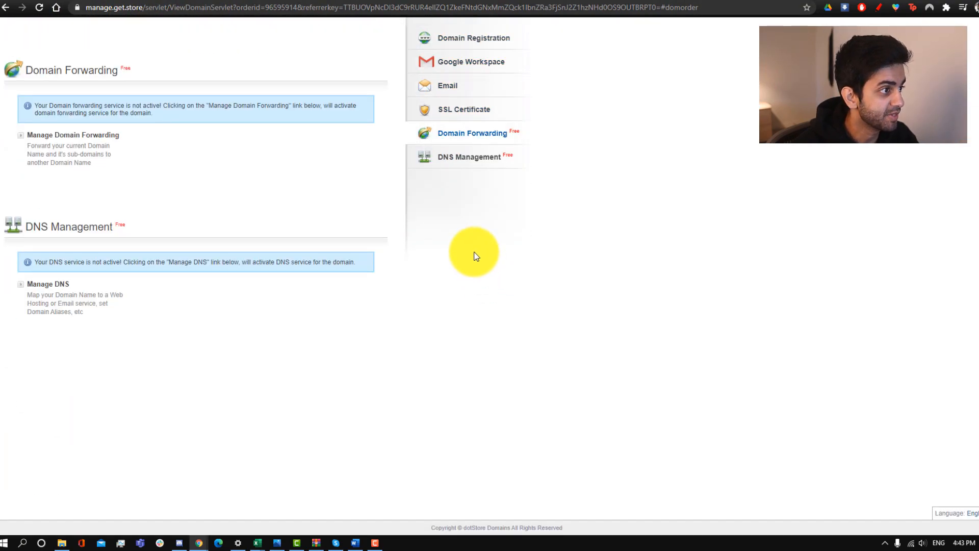
left_click(35, 285)
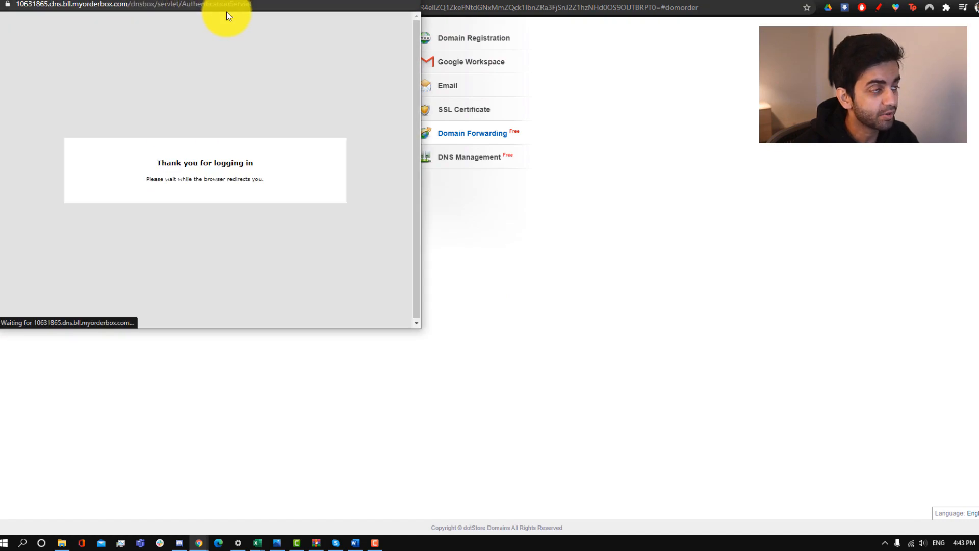
left_click_drag(275, 2, 568, 74)
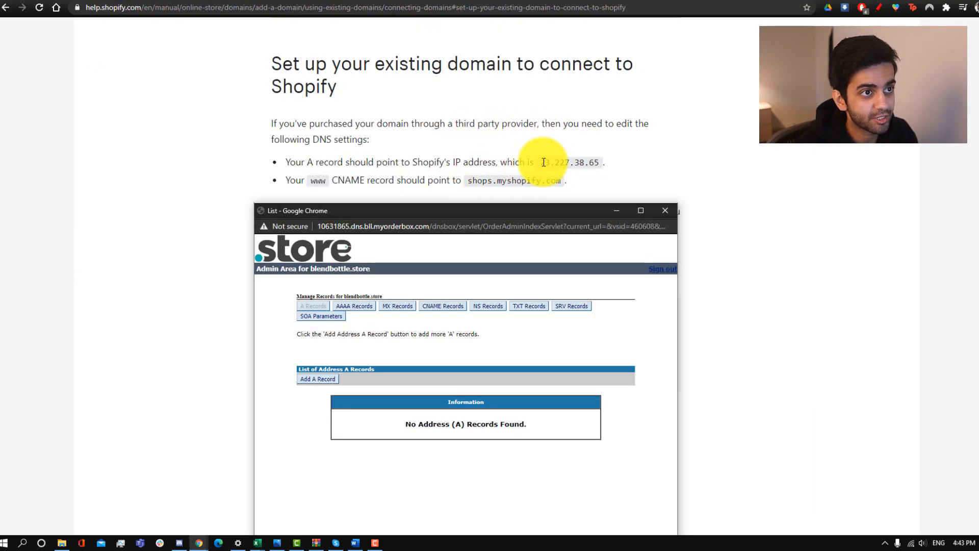
Step: Start an A record for blendbottle.store using Shopify's IP address 23.227.38.65 copied from the help page
left_click_drag(541, 162, 599, 163)
key("ctrl+c")
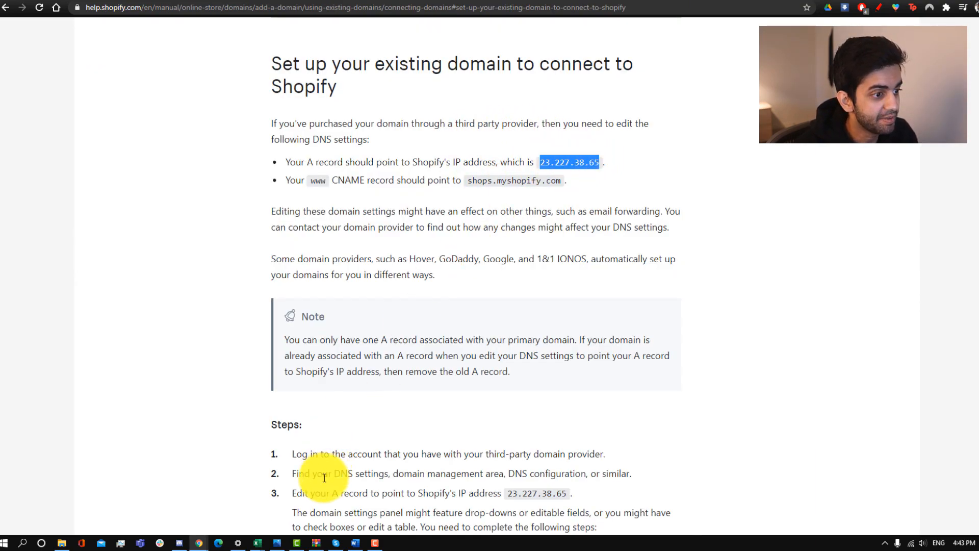
left_click(213, 534)
left_click(357, 497)
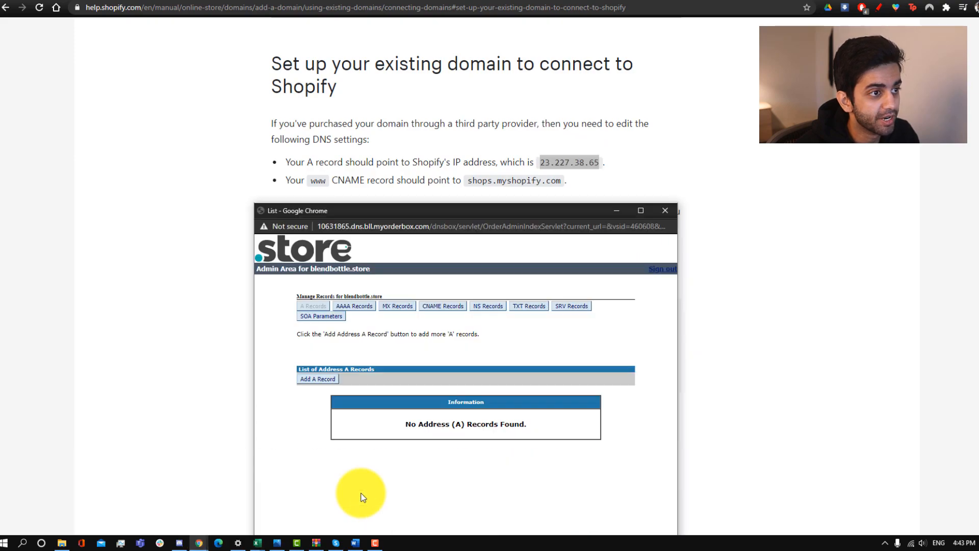
left_click(320, 380)
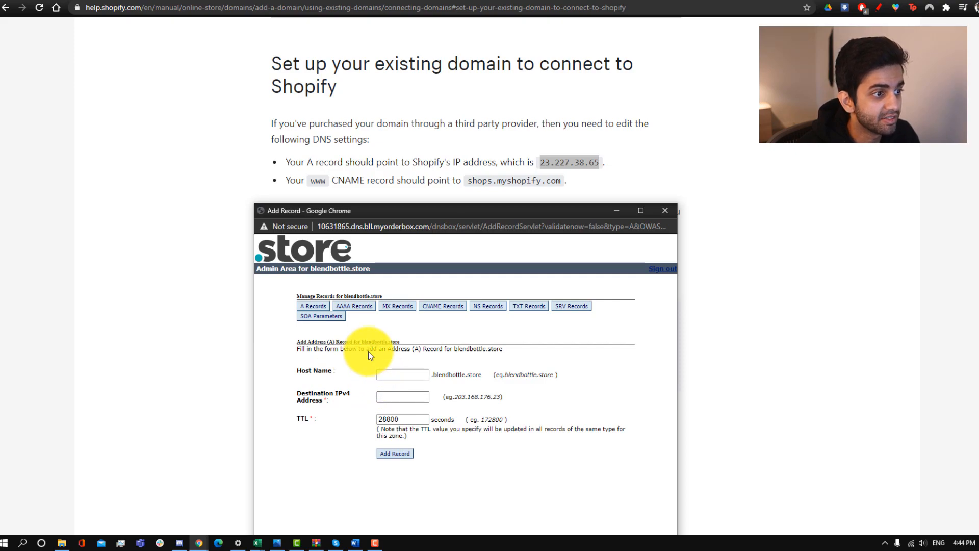
key("ctrl+v")
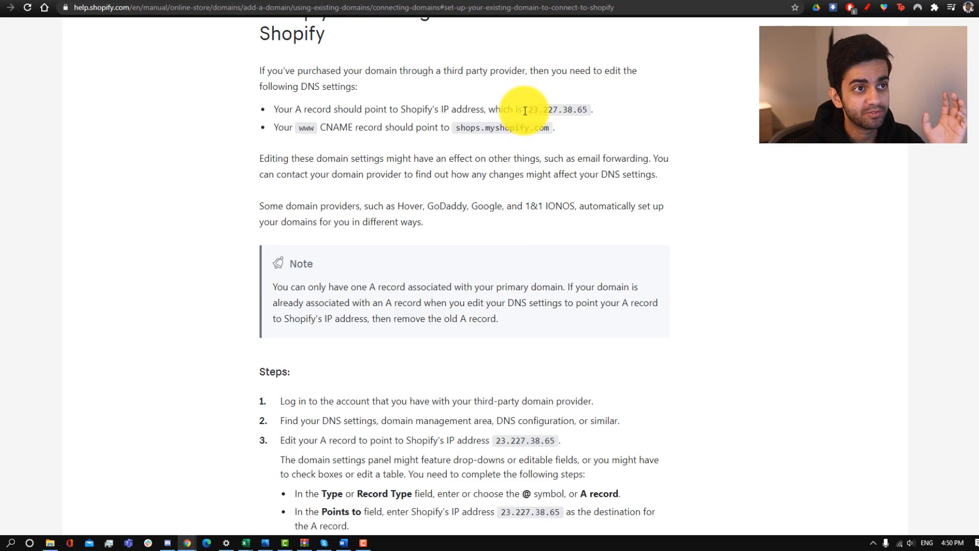
Step: Add a CNAME record for blendbottle.store with host name shop pointing to shops.myshopify.com, following Shopify's help page
left_click_drag(321, 128, 551, 127)
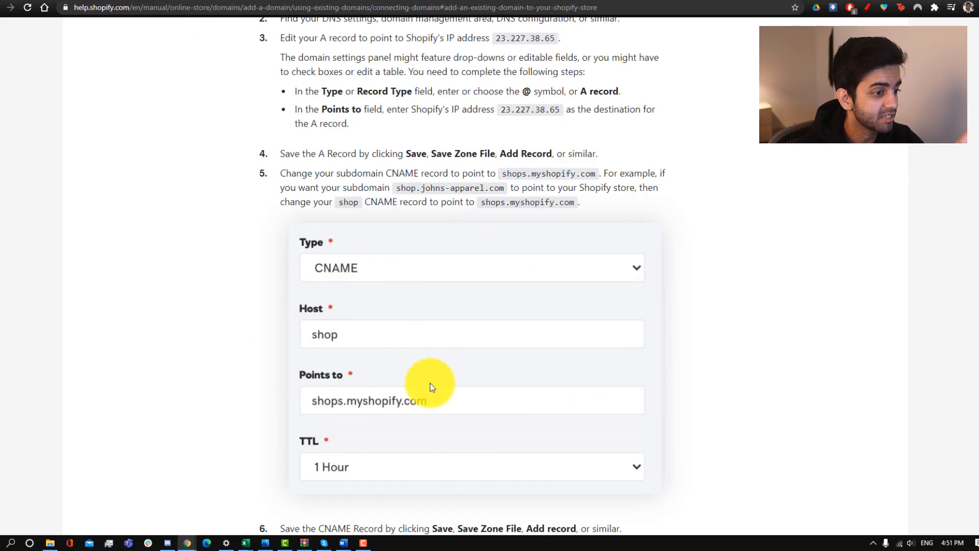
mouse_move(190, 546)
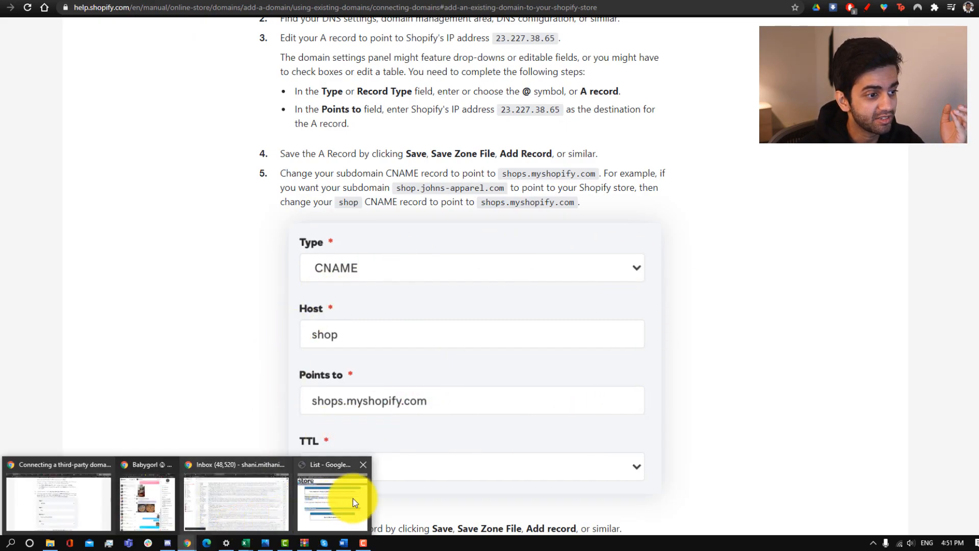
left_click(338, 504)
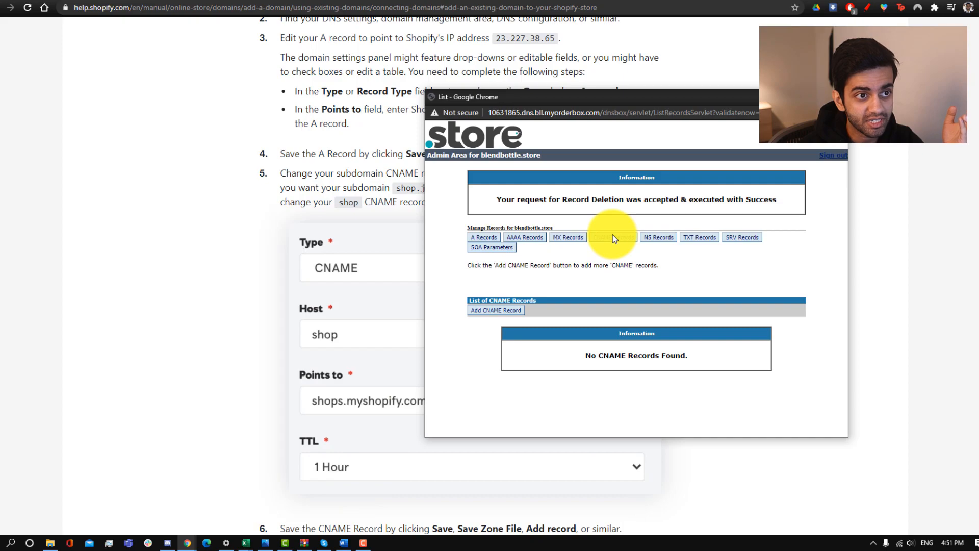
left_click(507, 311)
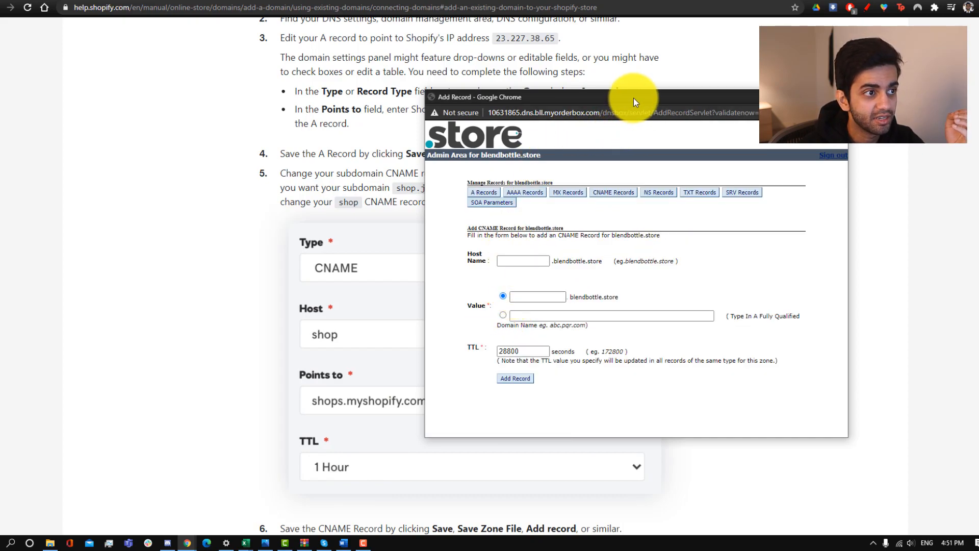
left_click_drag(632, 98, 692, 98)
left_click(586, 260)
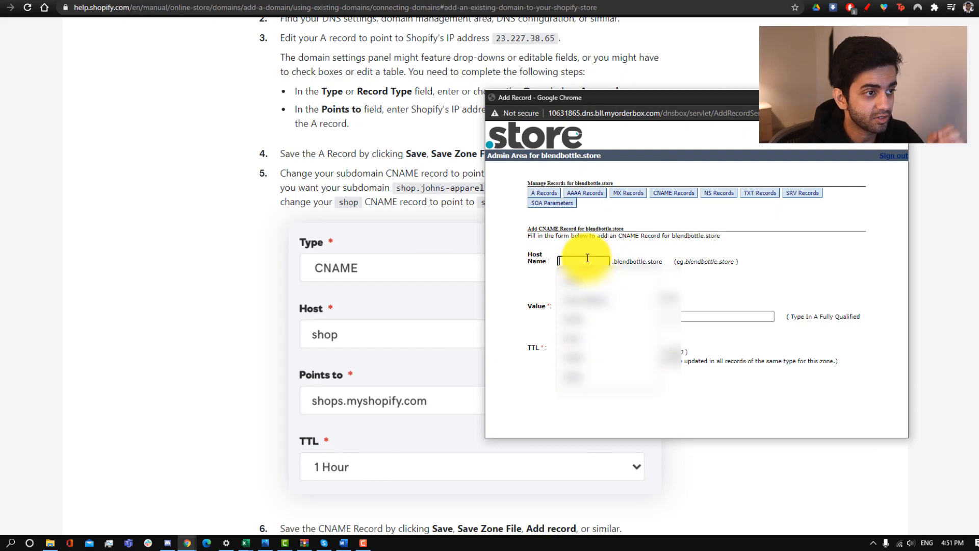
type("shop")
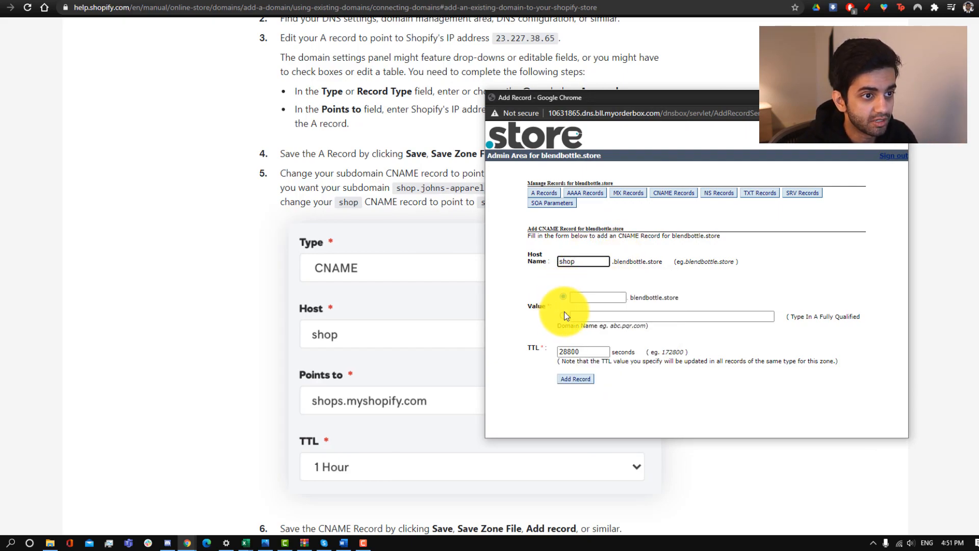
left_click(575, 316)
type("shops.myshopify.com")
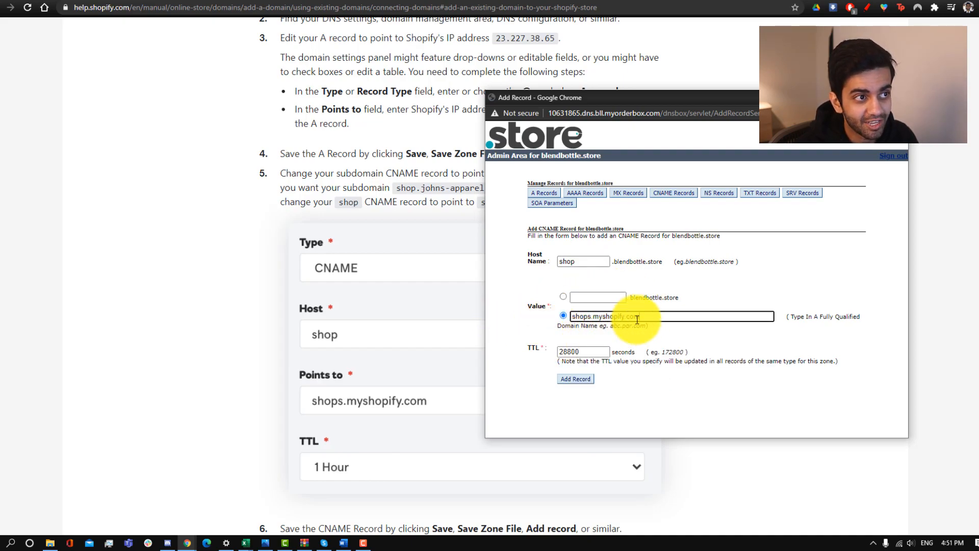
left_click(572, 380)
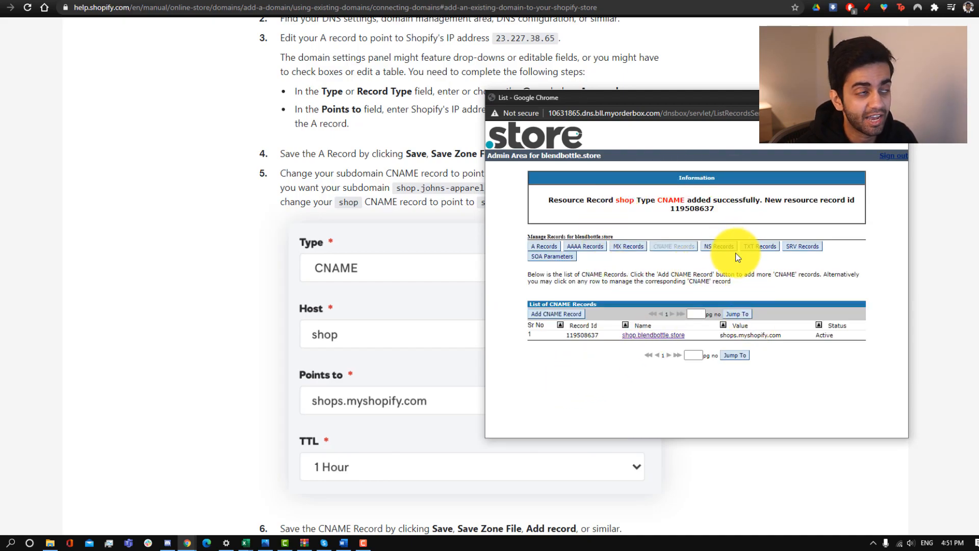
Step: Return to the Shopify admin and verify the blendbottle.store domain connection again, checking its entry under the primary domain
left_click(10, 7)
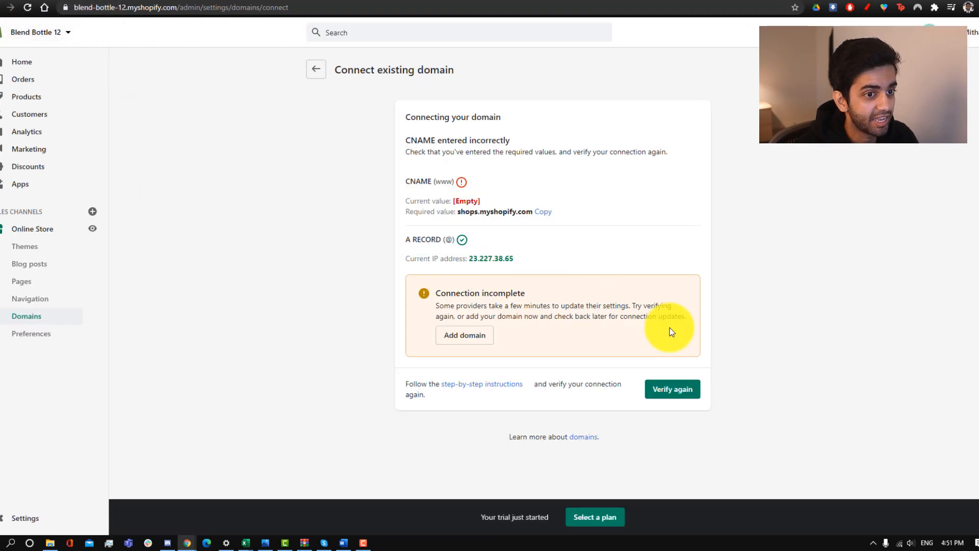
left_click(671, 388)
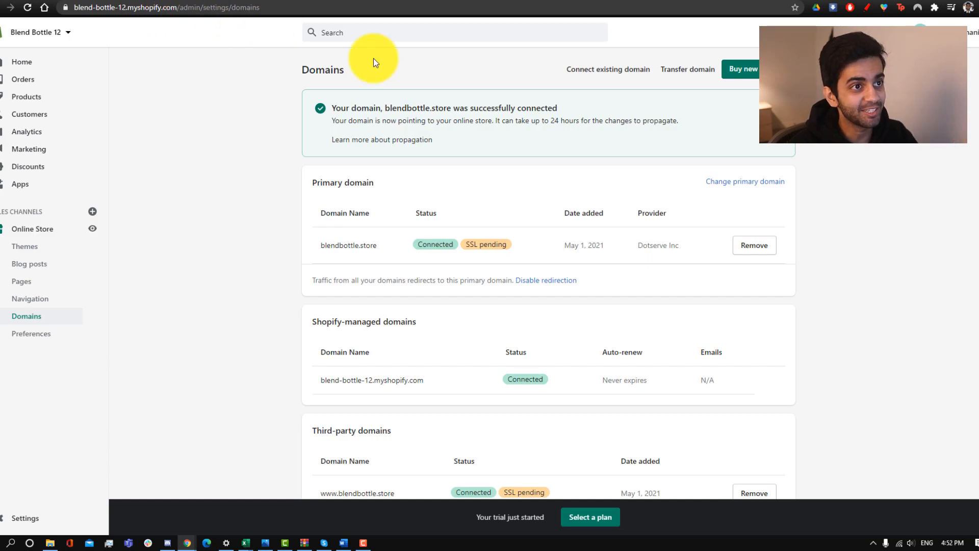
left_click_drag(322, 244, 376, 243)
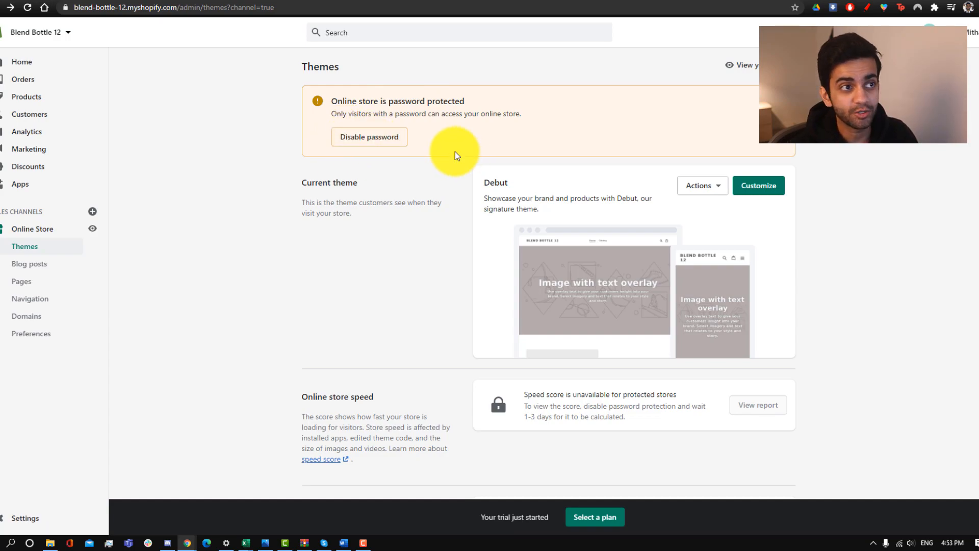
Step: Start disabling the online store's password protection and proceed to picking a Shopify plan
left_click(376, 138)
scroll(668, 201, "down", 2)
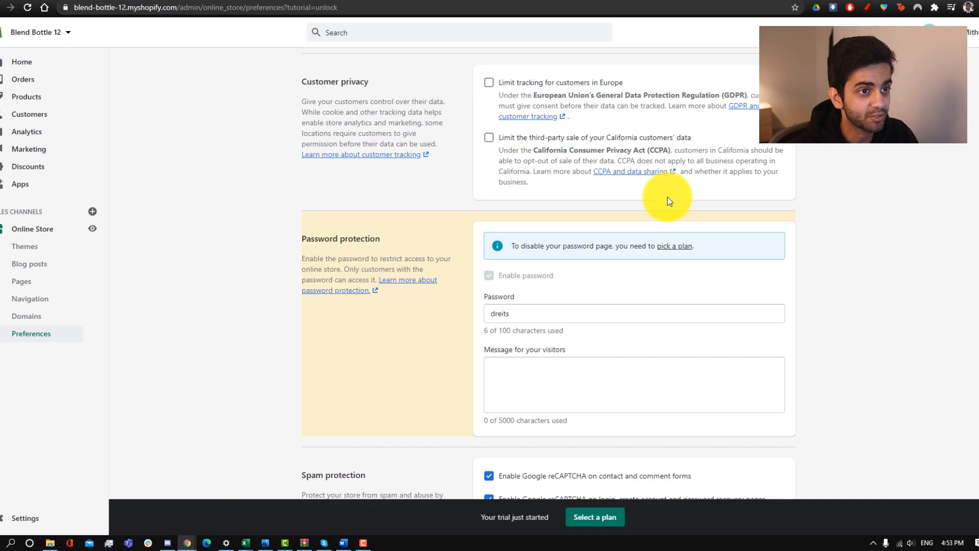
left_click(680, 248)
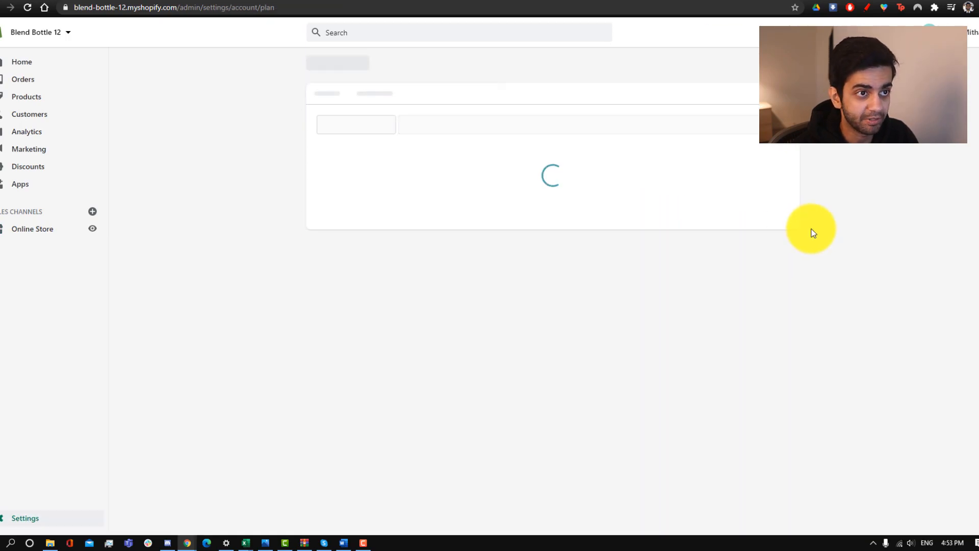
left_click(378, 228)
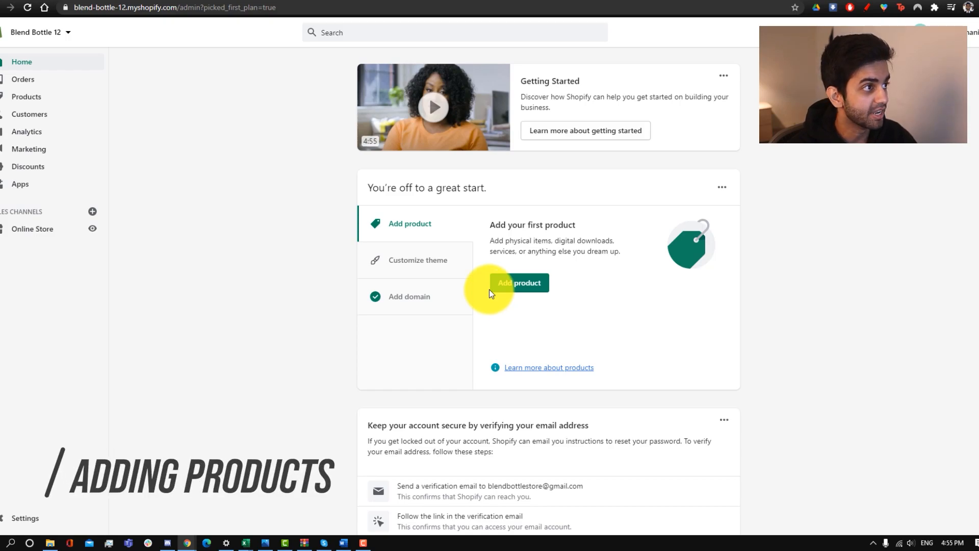
Step: Go from the store's apps page to the Shopify App Store and search for oberlo
left_click(20, 184)
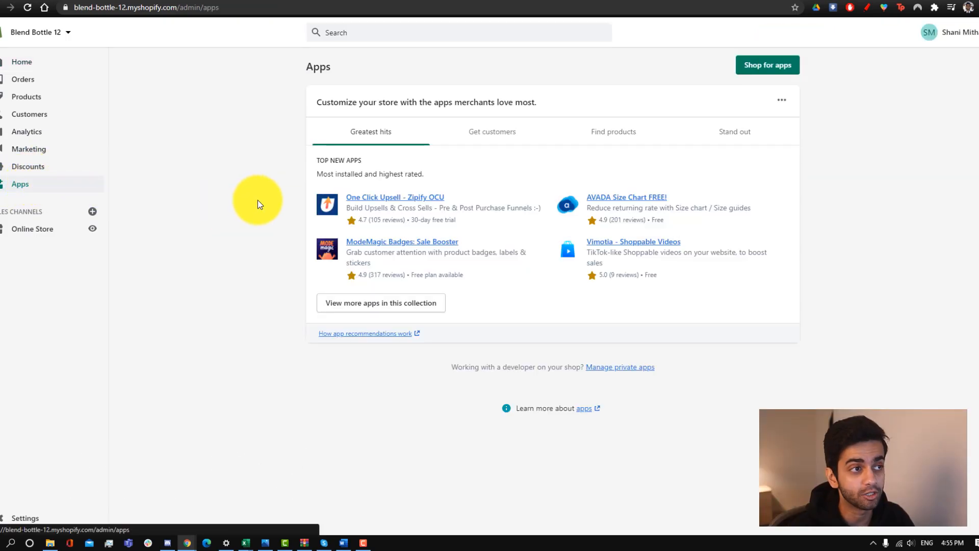
left_click(765, 68)
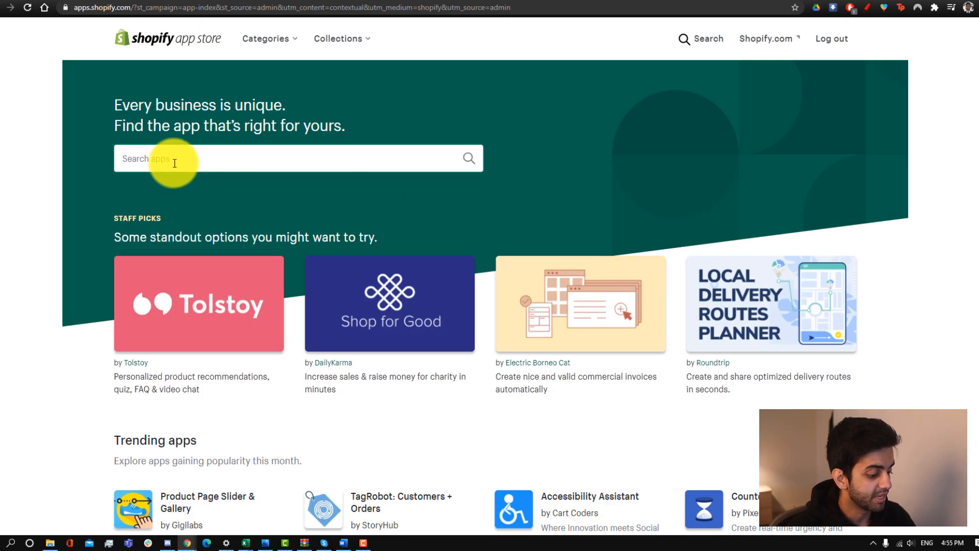
key("Return")
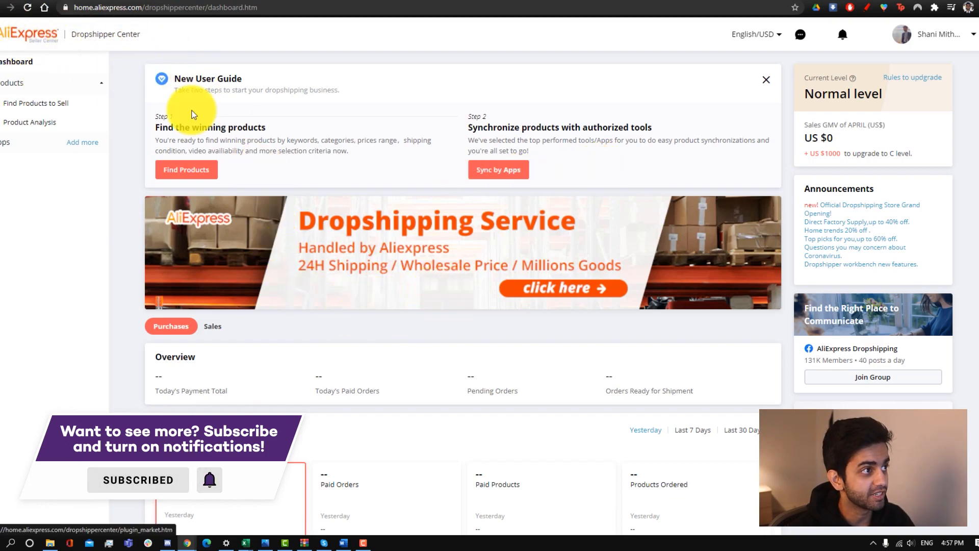
Step: Search AliExpress Dropshipper Center for portable blender, sort the products by orders, and view the Portable Mixer USB juicer's listing
left_click(42, 105)
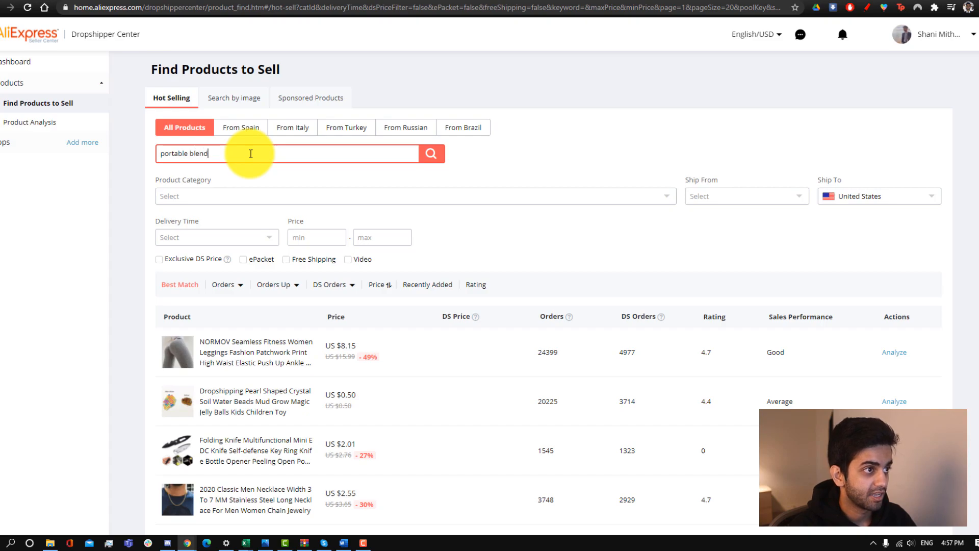
left_click(428, 157)
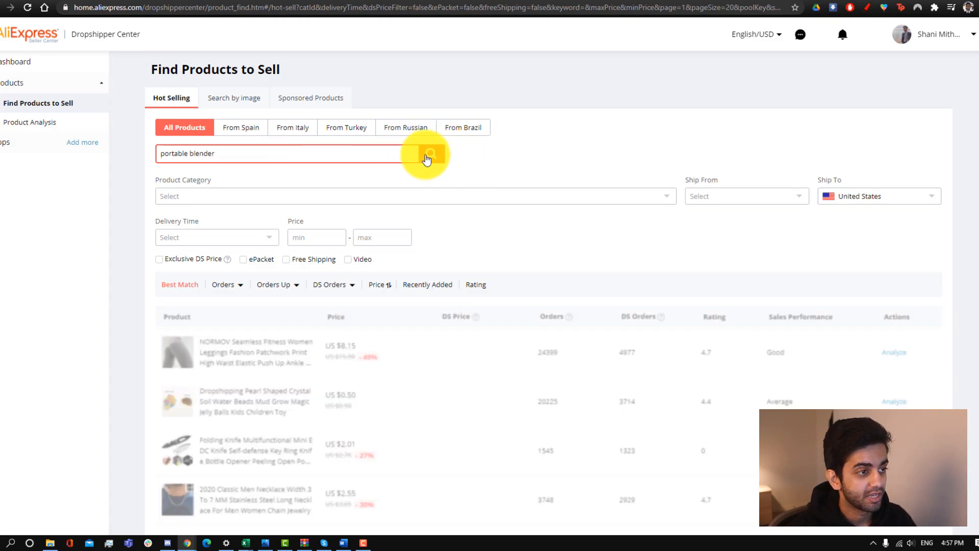
scroll(525, 328, "down", 1)
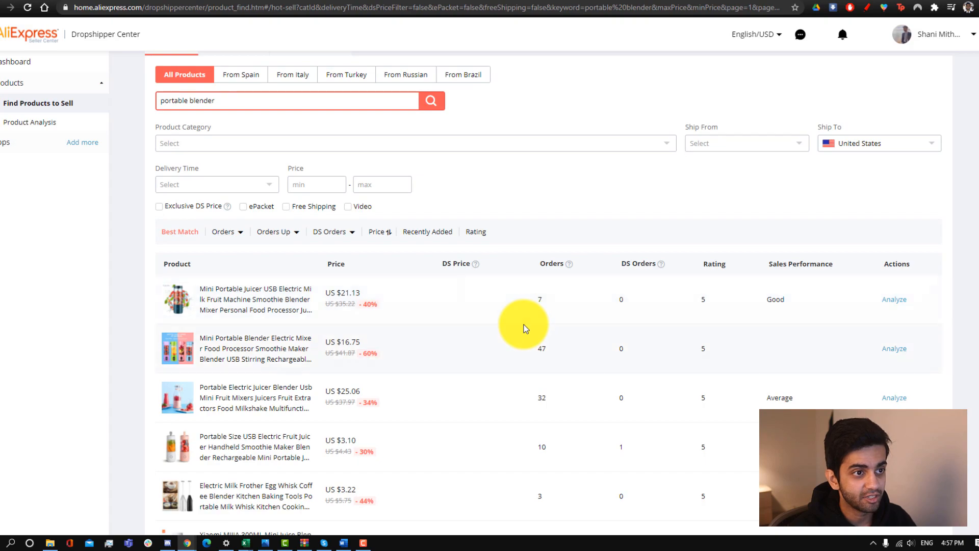
left_click(238, 240)
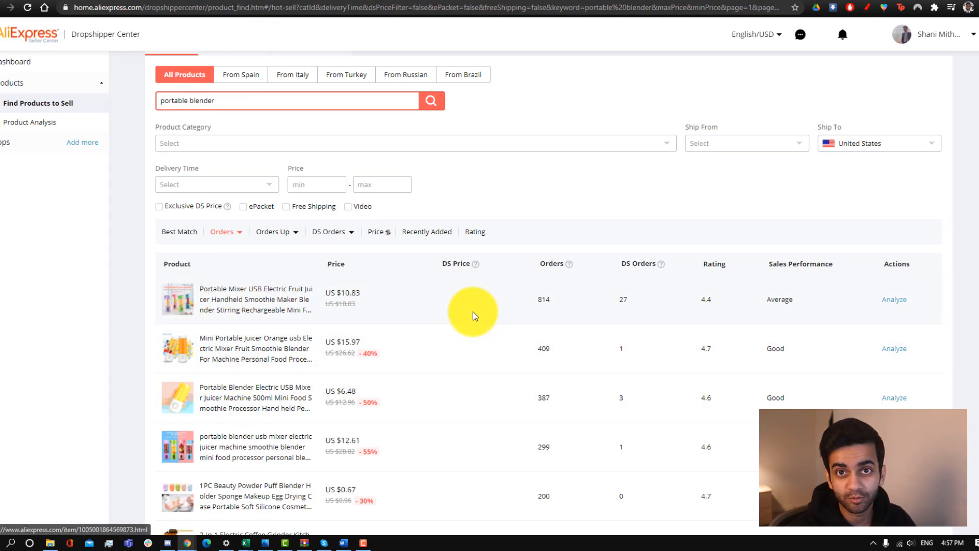
left_click(427, 0)
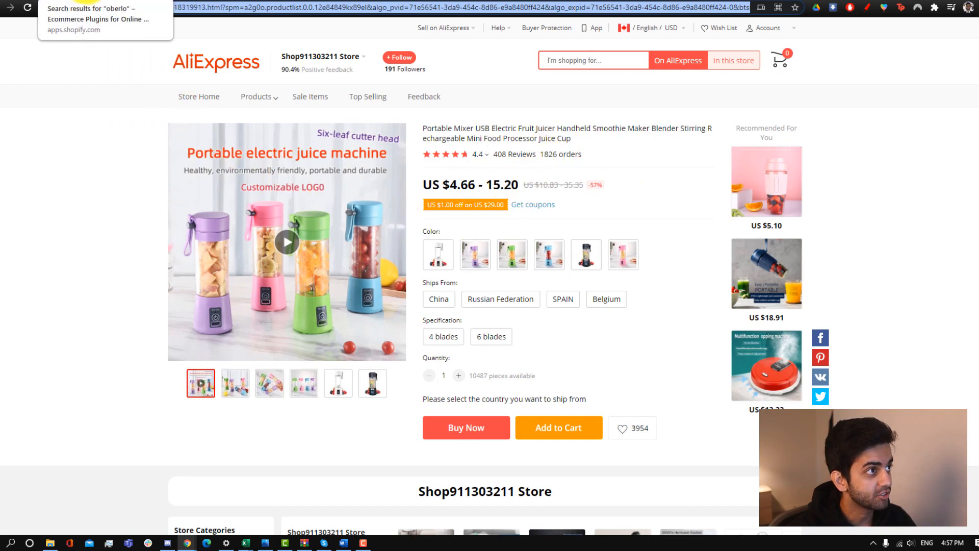
Step: Return to the Shopify App Store's oberlo results and install the Oberlo dropshipping app on the Blend Bottle 12 store
left_click(111, 1)
left_click(82, 2)
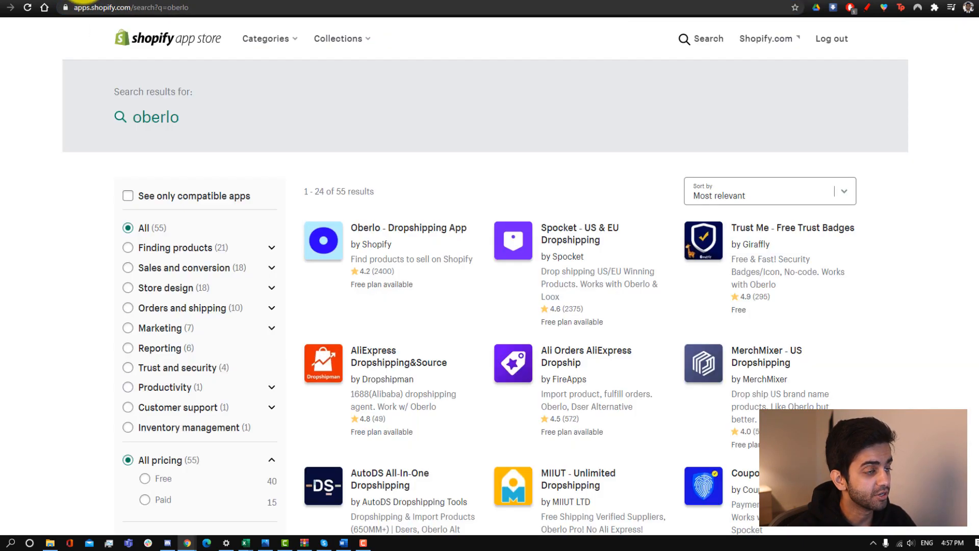
left_click(398, 230)
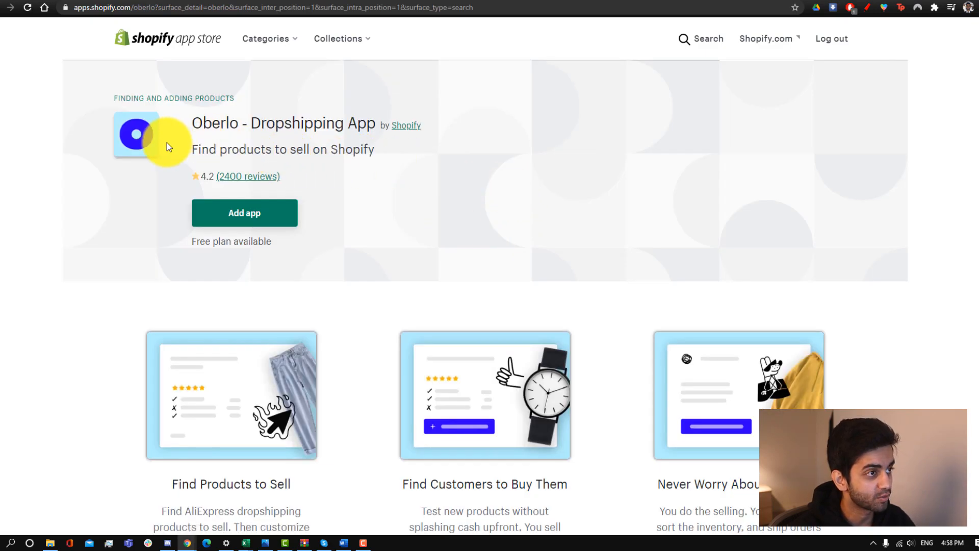
left_click(238, 211)
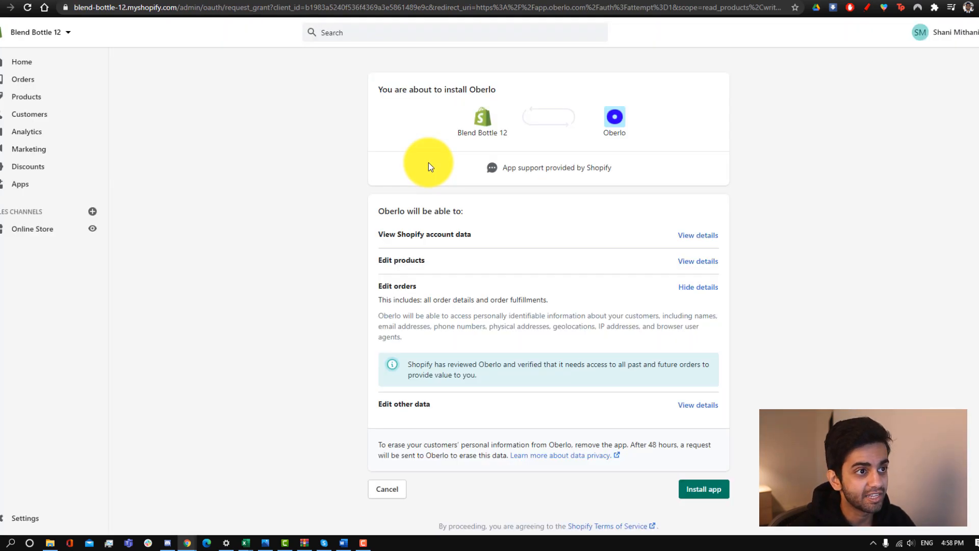
left_click(691, 485)
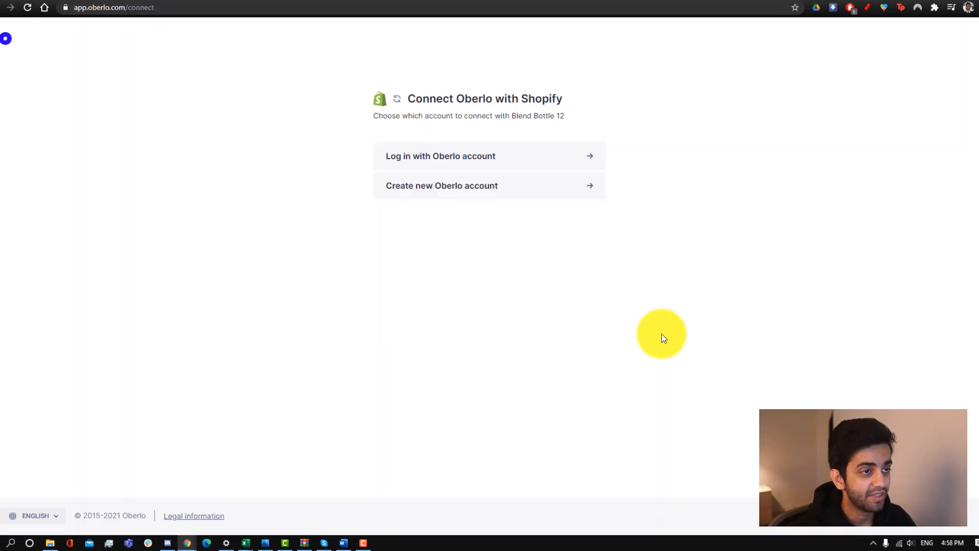
Step: Create a new Oberlo account connected to the Blend Bottle 12 store and dismiss the welcome message
left_click(428, 187)
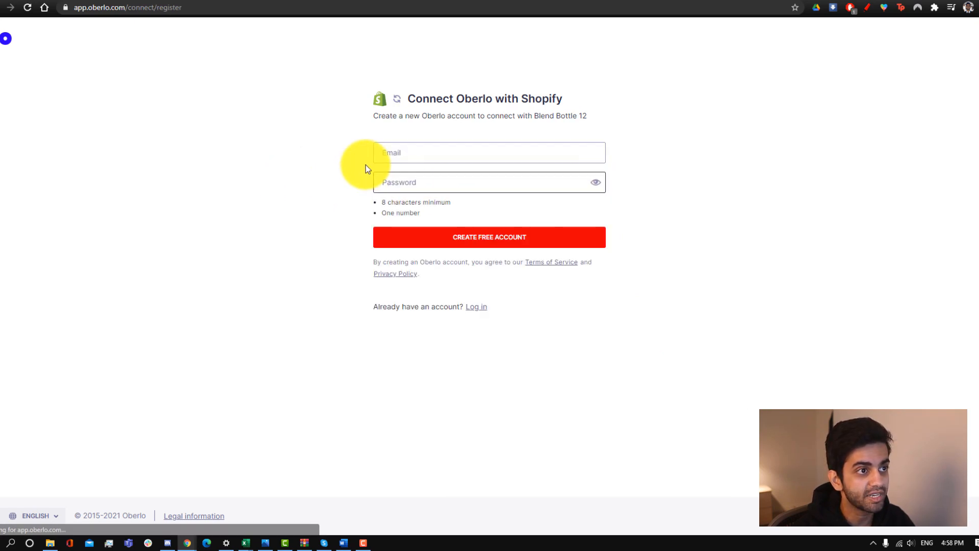
left_click(795, 23)
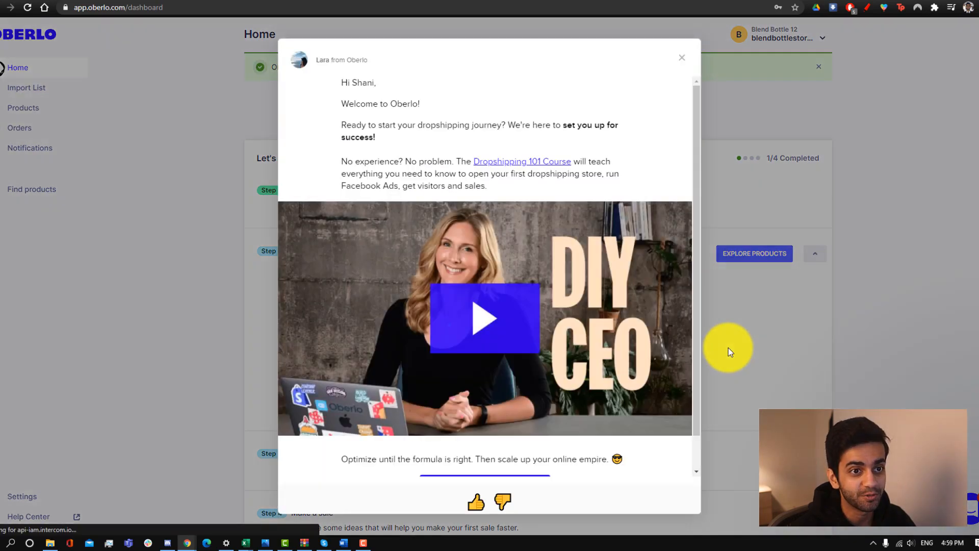
left_click(676, 63)
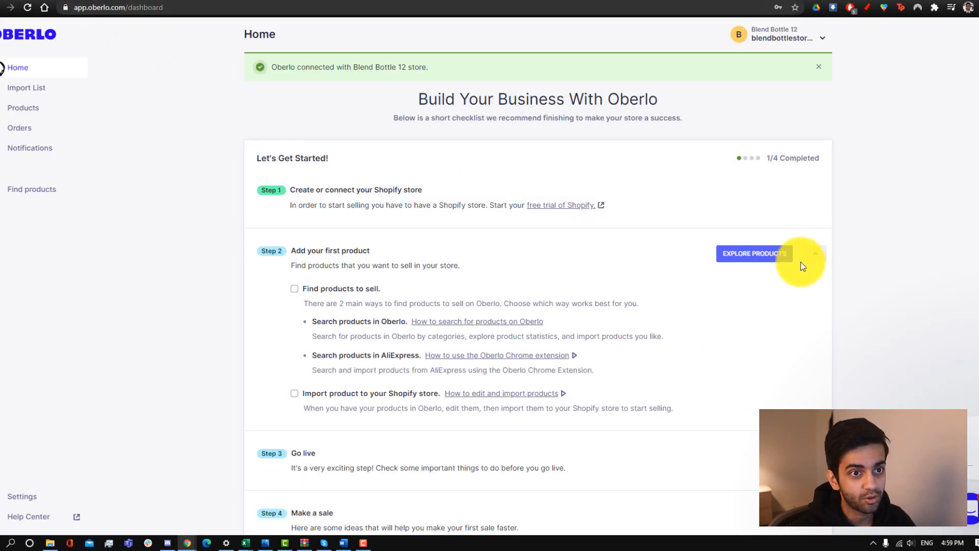
Step: Explore Oberlo's Portable Mixer products and open the purple portable USB blender's page to examine its price range
left_click(732, 253)
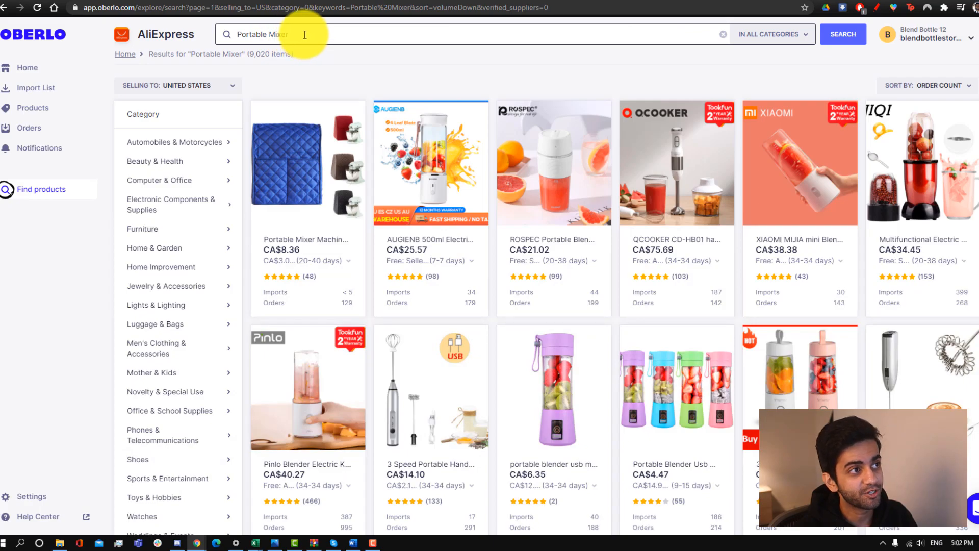
left_click_drag(305, 34, 232, 35)
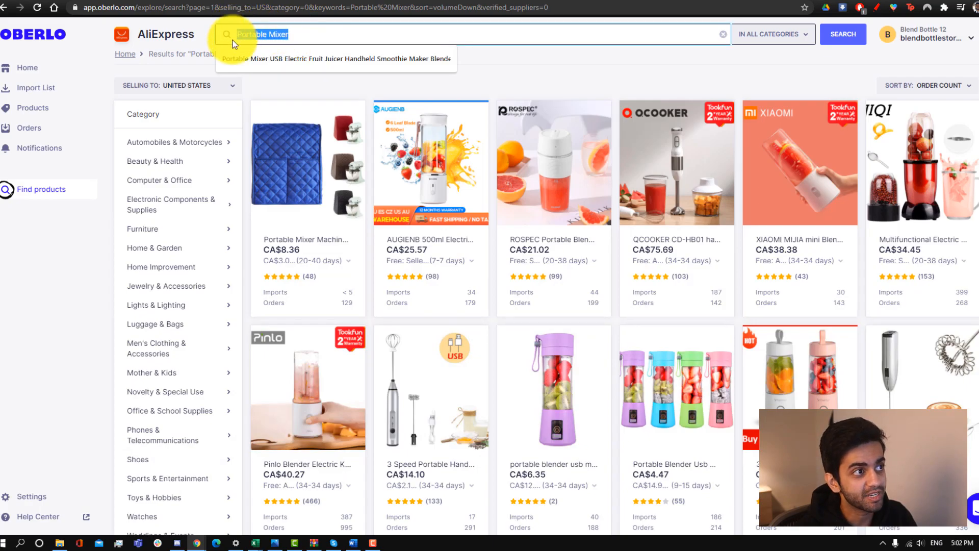
left_click(248, 81)
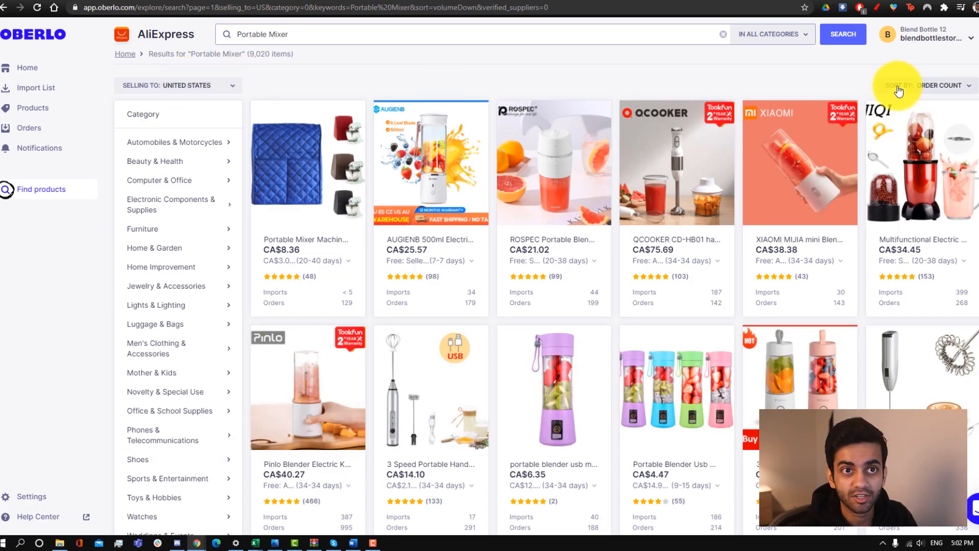
scroll(597, 203, "down", 2)
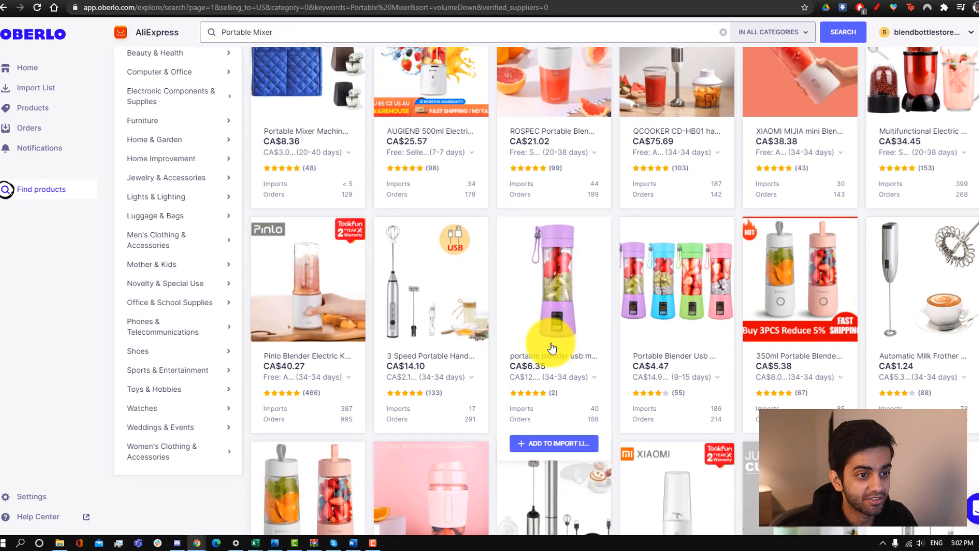
left_click(552, 358)
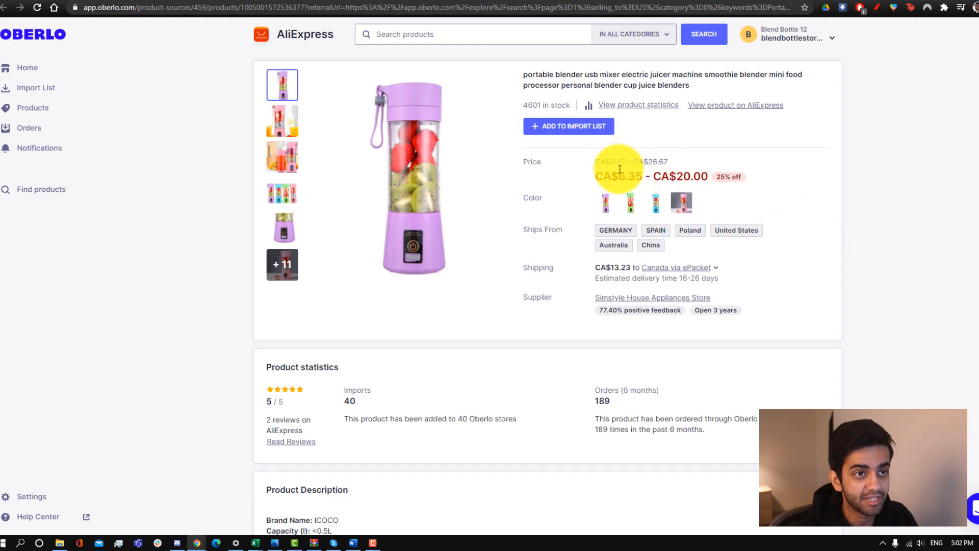
left_click_drag(611, 177, 701, 177)
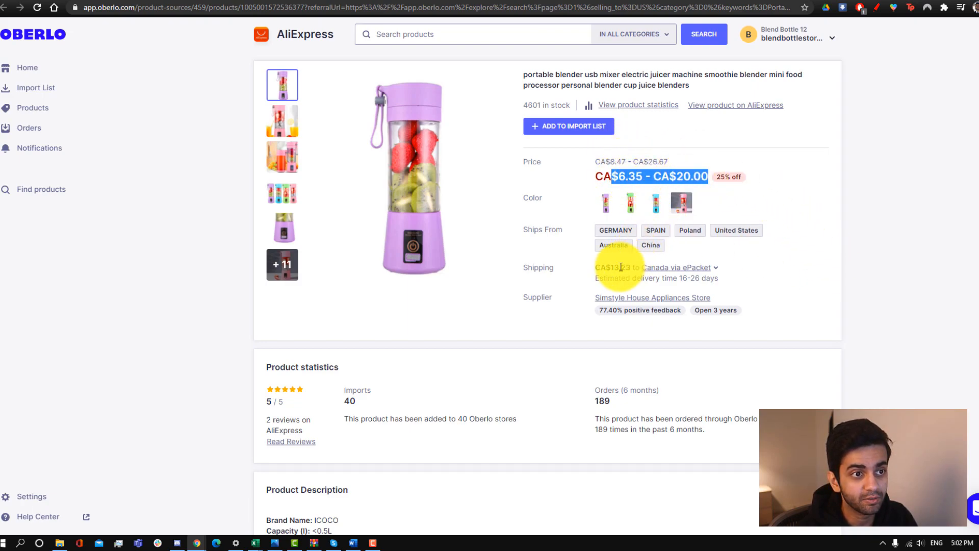
Step: Check the purple portable blender's shipping cost and add the product to the import list
left_click_drag(611, 267, 636, 264)
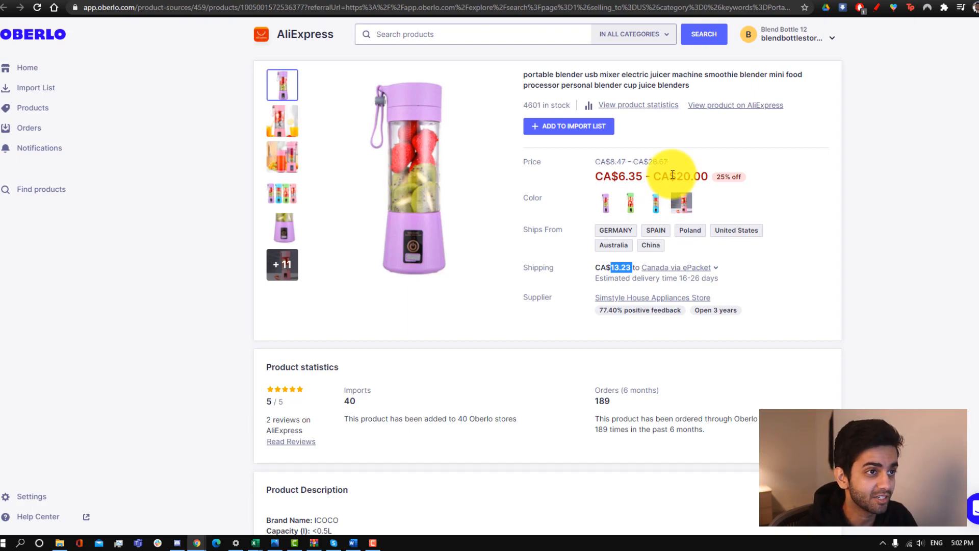
left_click(688, 128)
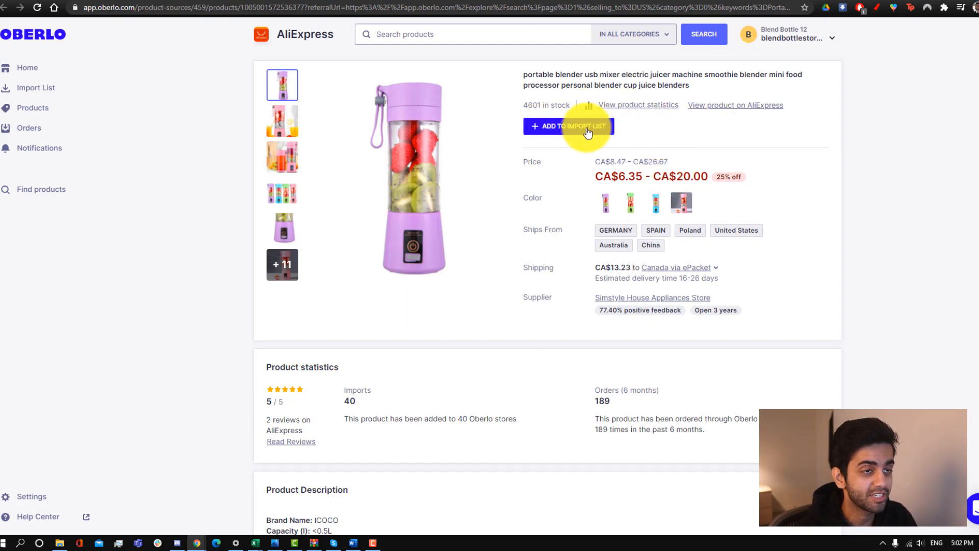
left_click(557, 129)
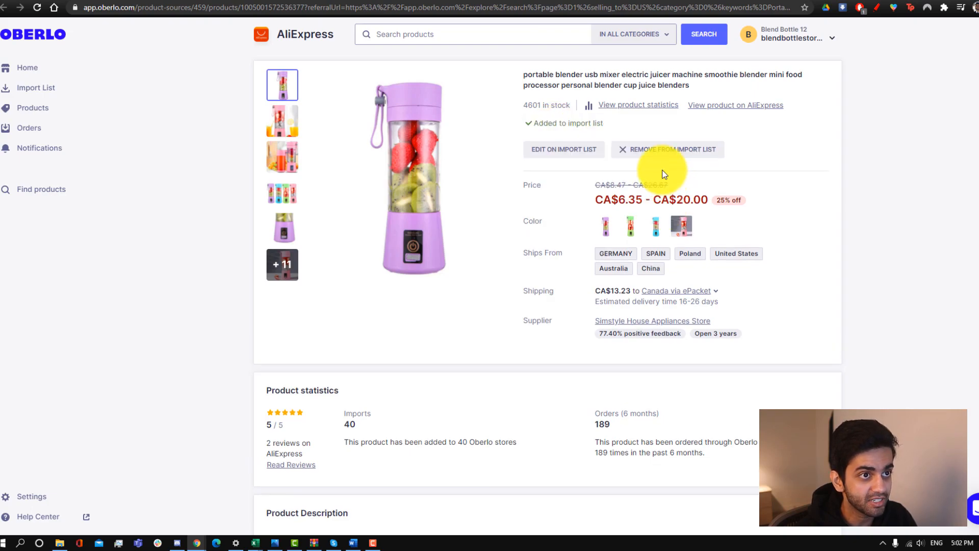
Step: Open the blender on the import list and change its title to Blend Bottle Portable Blender
left_click(544, 149)
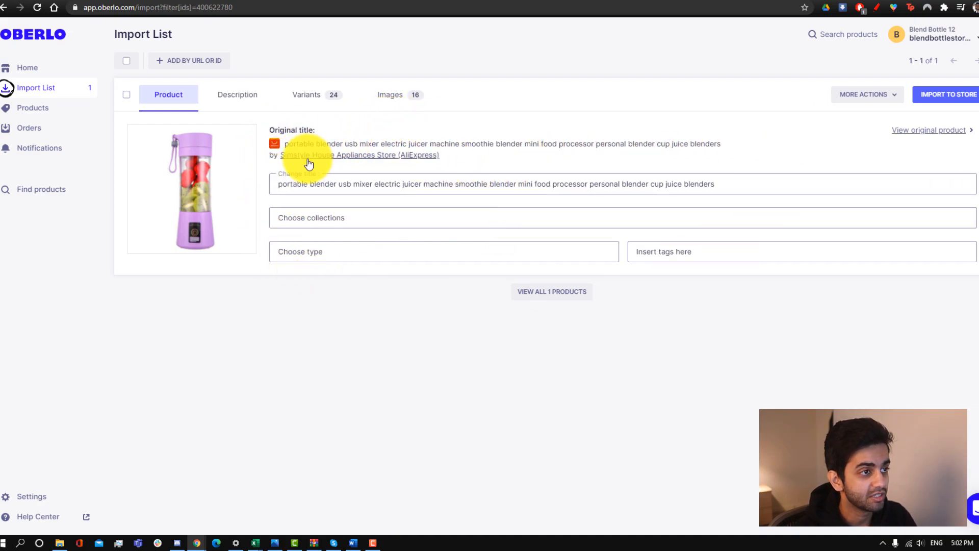
left_click_drag(786, 185, 284, 188)
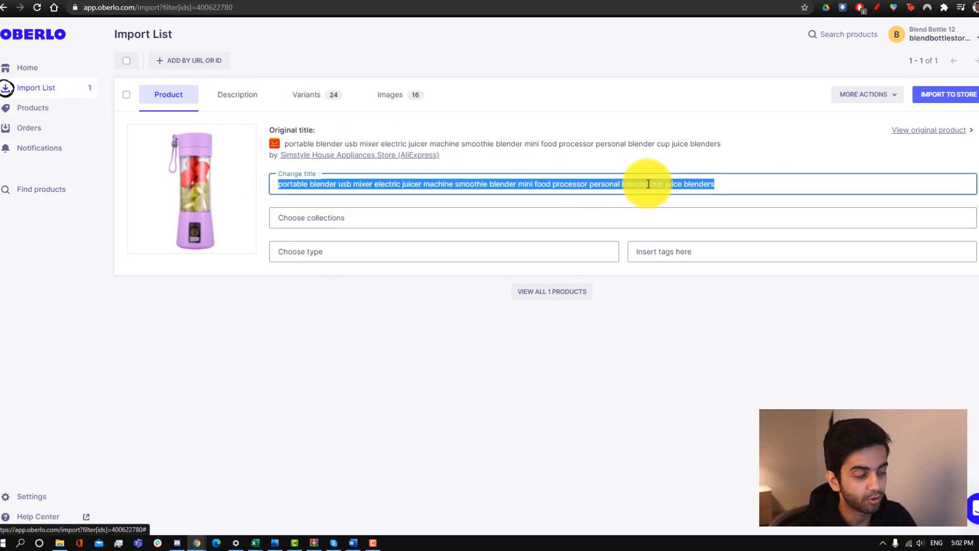
type("Blend Bottle Portable Blender")
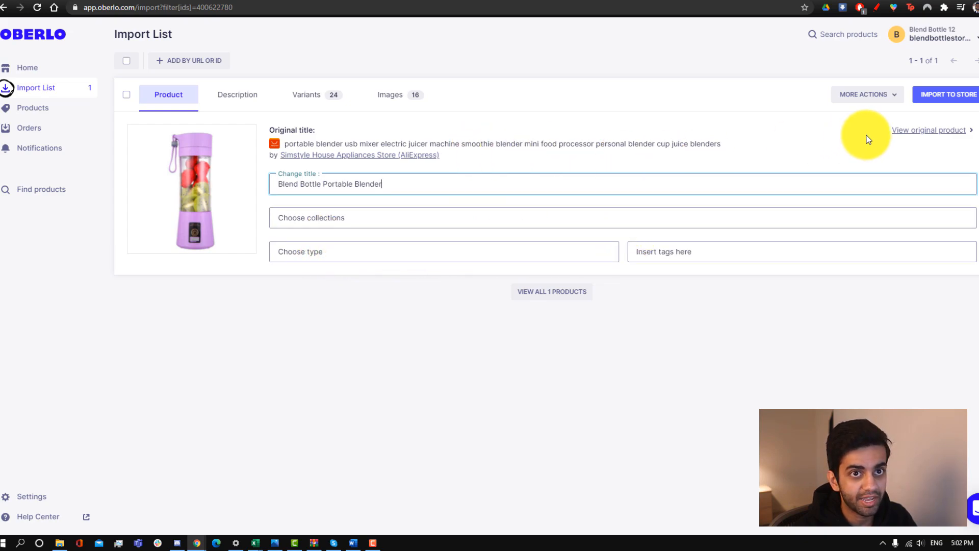
Step: View the imported description, then copy the Features and benefits section from LifeWoria's Portable Smoothie Blender page in the Google results
left_click(239, 97)
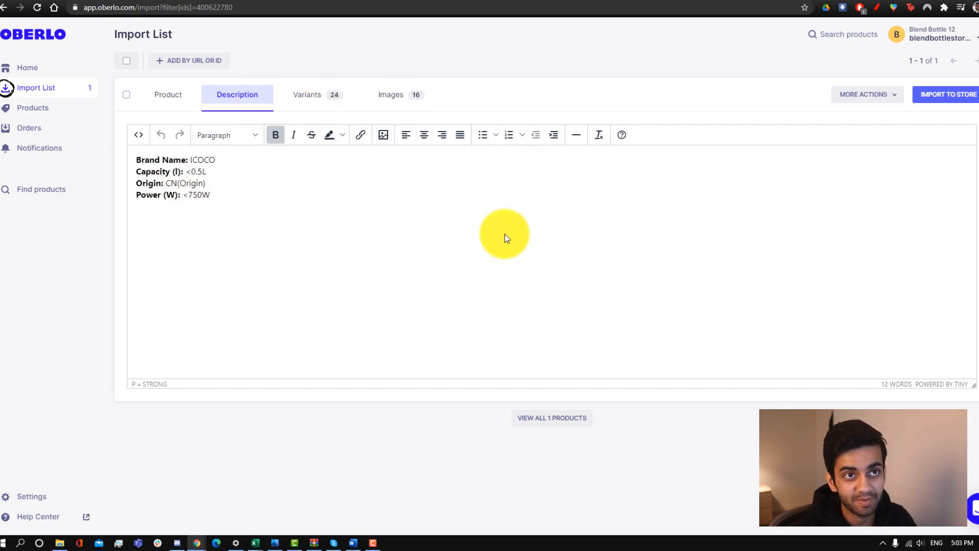
left_click(753, 0)
scroll(190, 283, "up", 3)
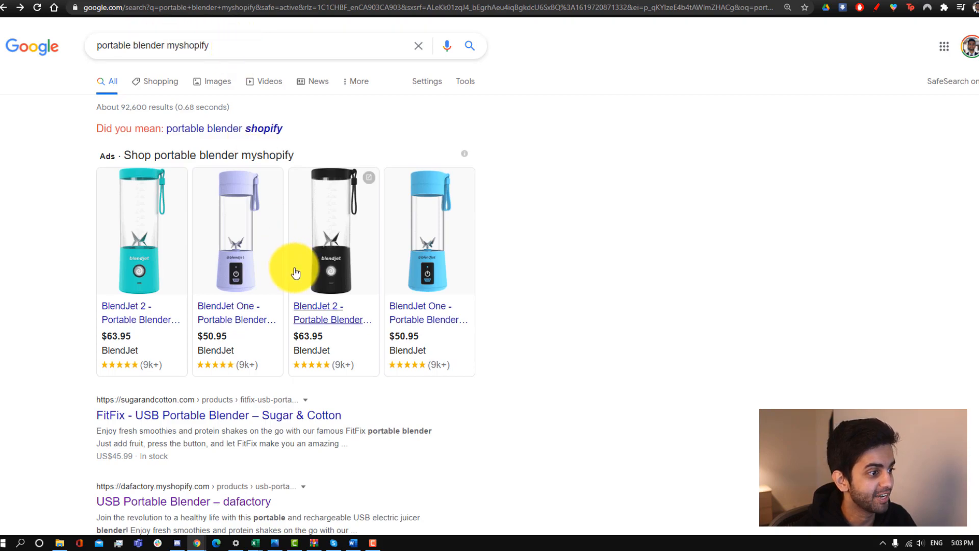
scroll(290, 275, "down", 3)
scroll(288, 326, "up", 1)
scroll(276, 388, "down", 1)
left_click(262, 410)
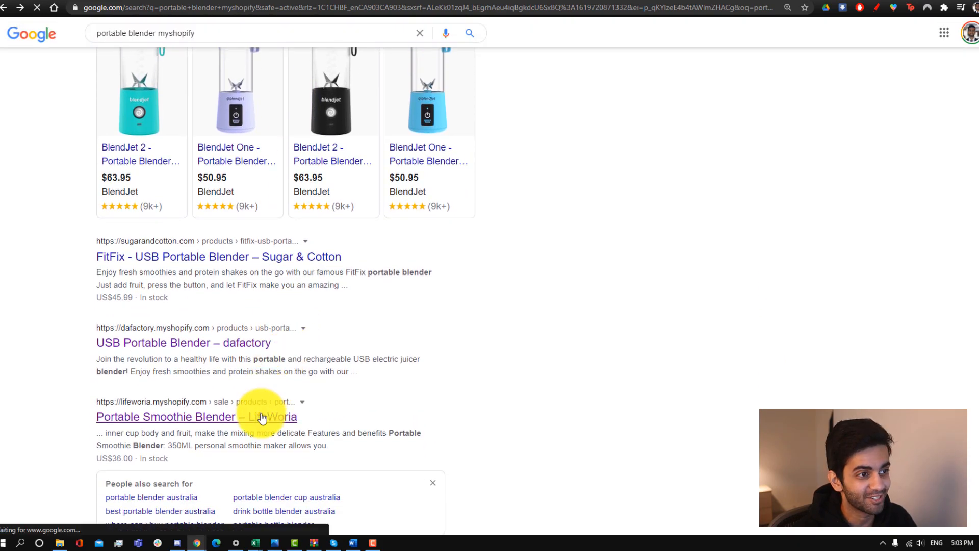
scroll(592, 426, "down", 5)
scroll(594, 426, "down", 3)
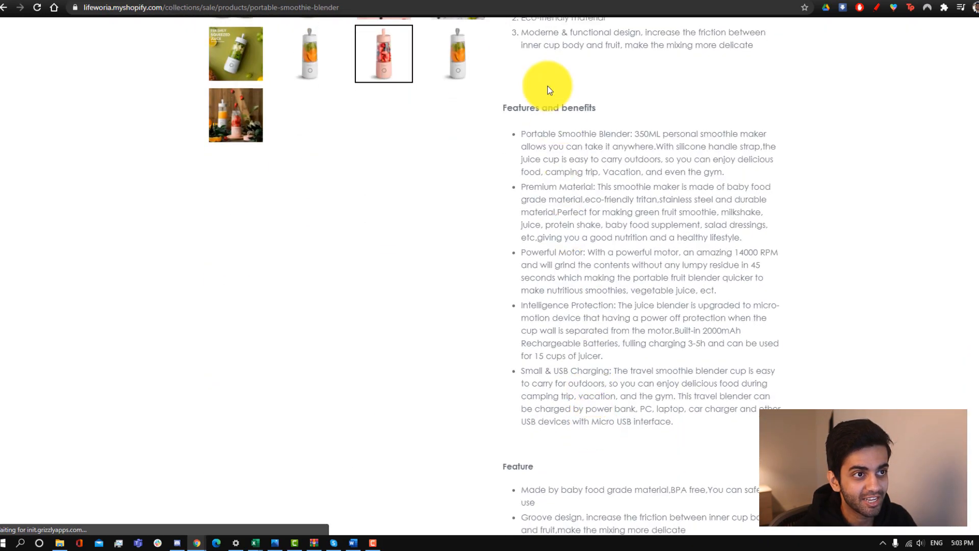
left_click_drag(504, 107, 727, 433)
key("ctrl+c")
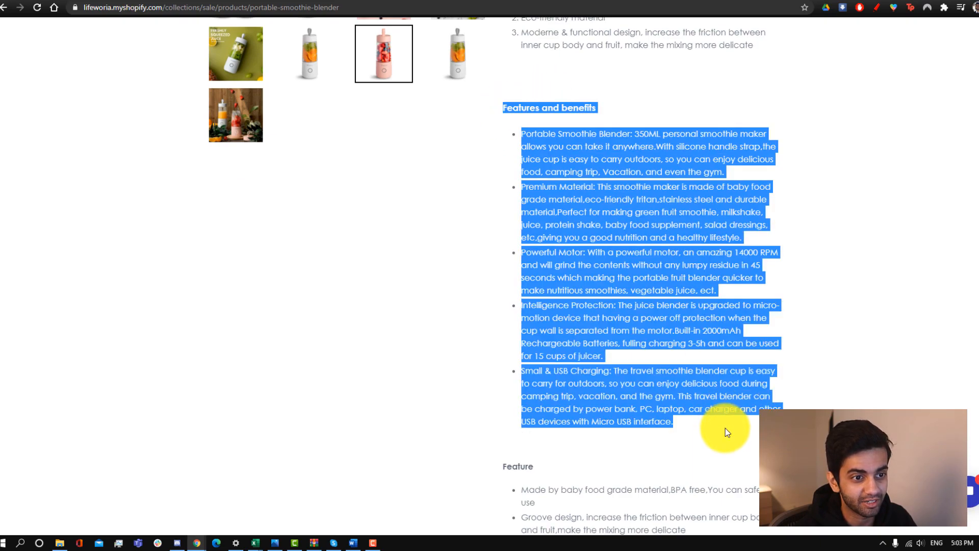
Step: Return to the Oberlo import list and replace the blender's entire description with the copied Features and benefits text
left_click(111, 0)
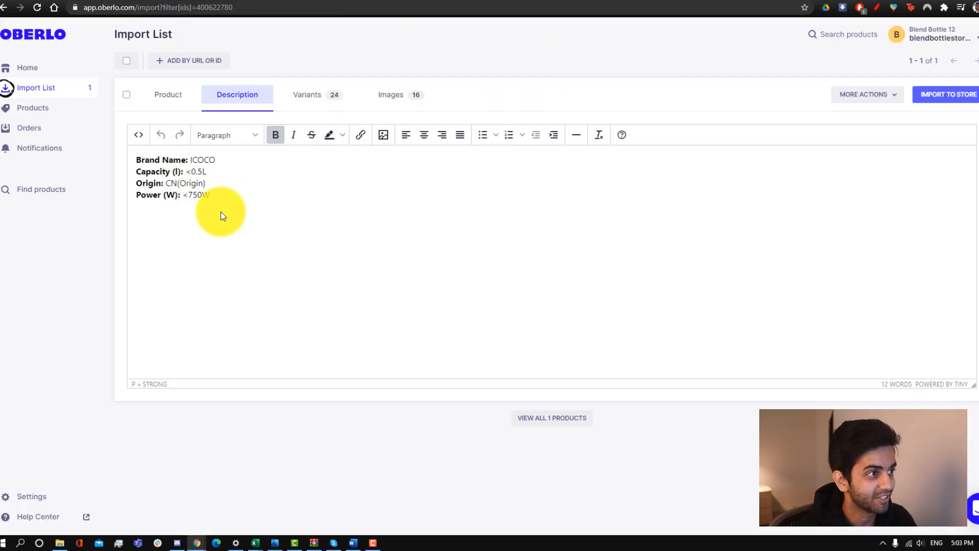
left_click_drag(212, 195, 128, 158)
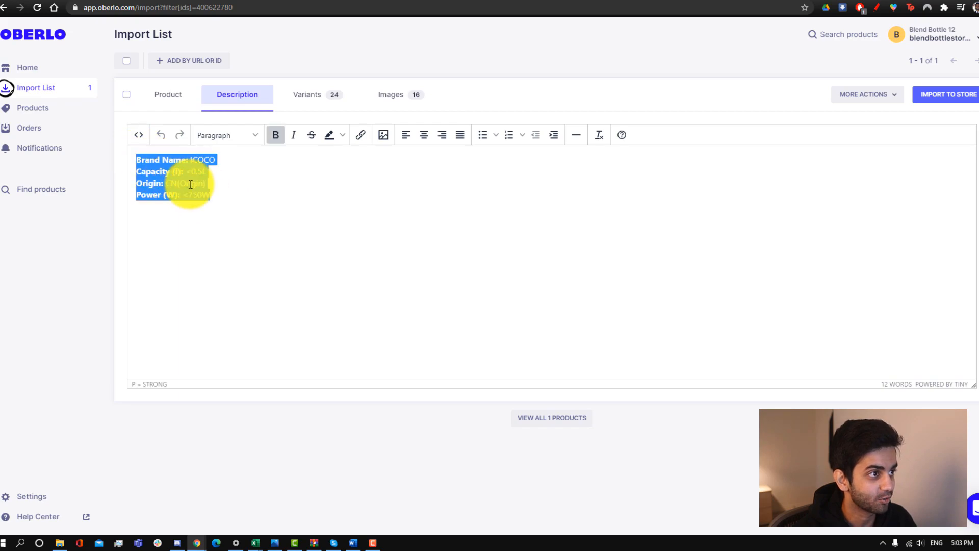
key("ctrl+v")
Step: Review the blender's variants and exclude the blue ones shipping from Spain, Poland, Germany, China and Australia, keeping only United States
left_click(319, 98)
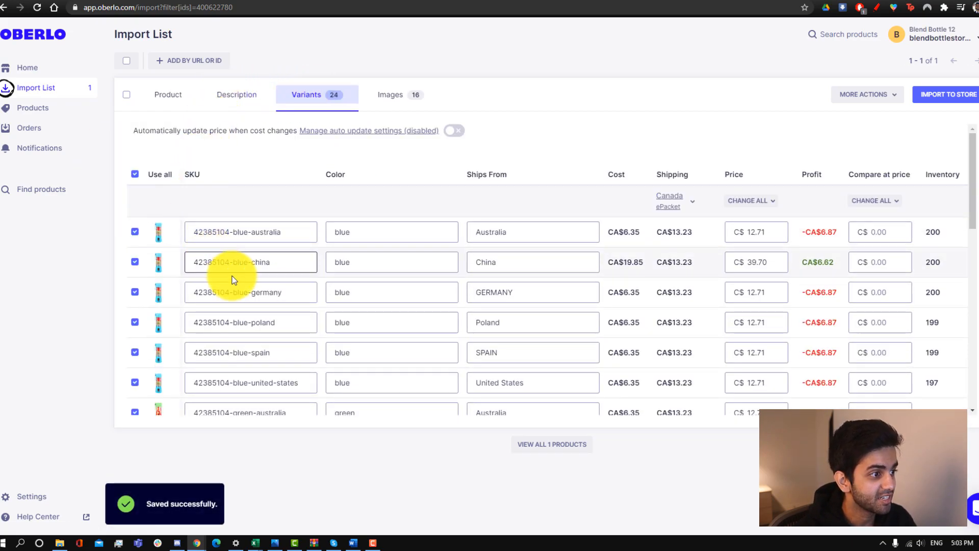
scroll(464, 323, "down", 9)
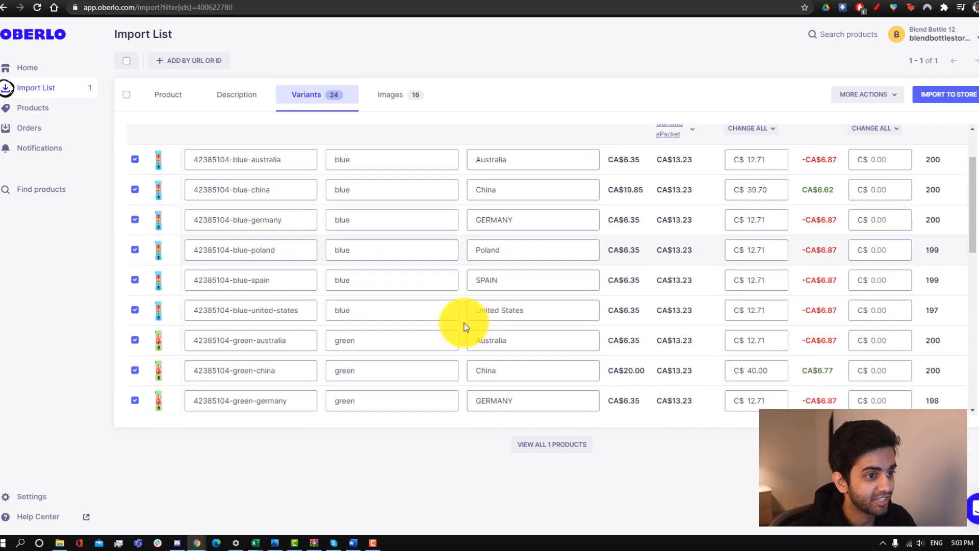
scroll(462, 313, "down", 3)
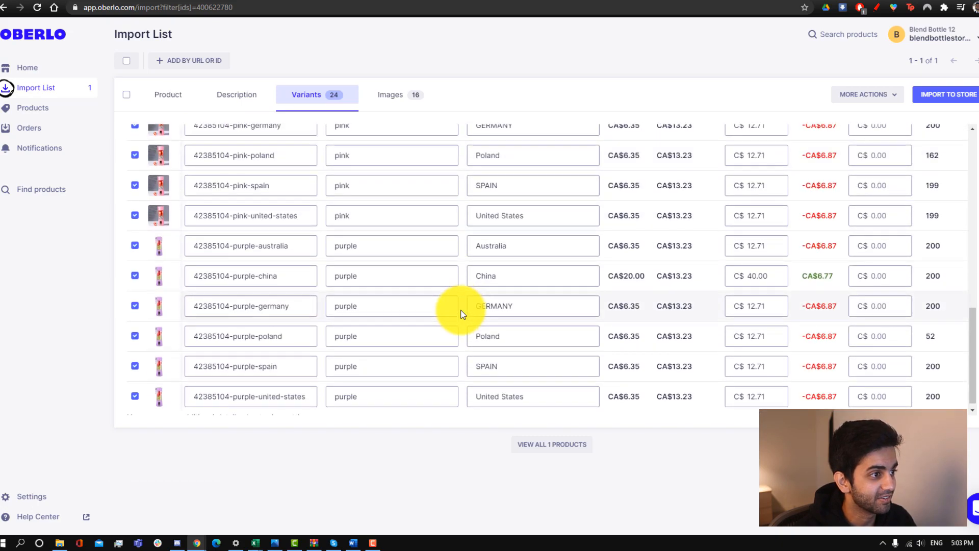
scroll(530, 349, "up", 10)
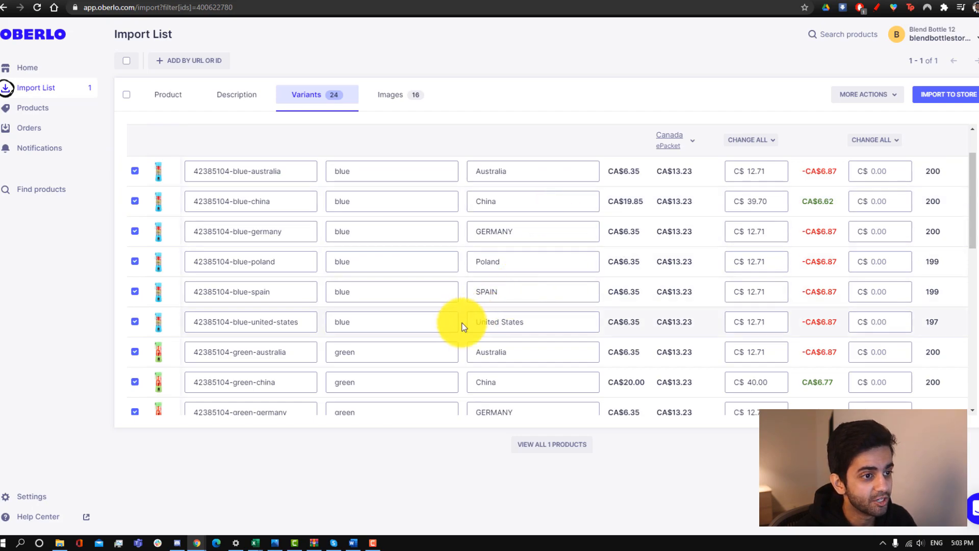
scroll(498, 325, "up", 1)
scroll(497, 325, "down", 1)
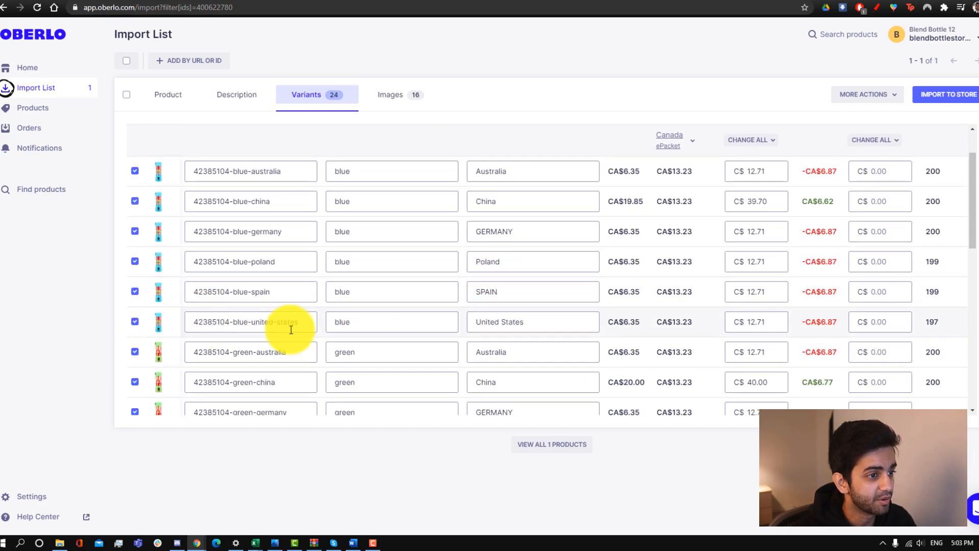
left_click_drag(529, 323, 471, 323)
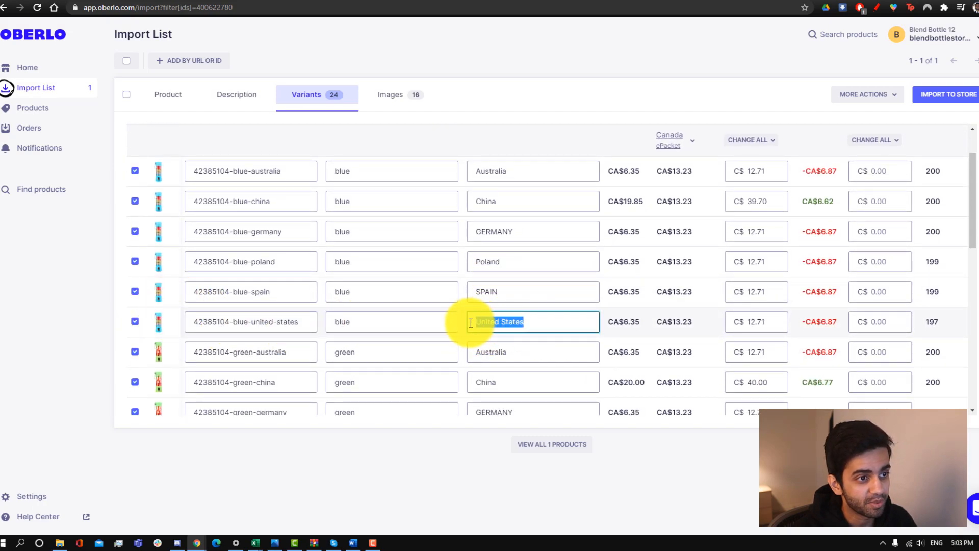
left_click(135, 293)
left_click(135, 261)
left_click(135, 231)
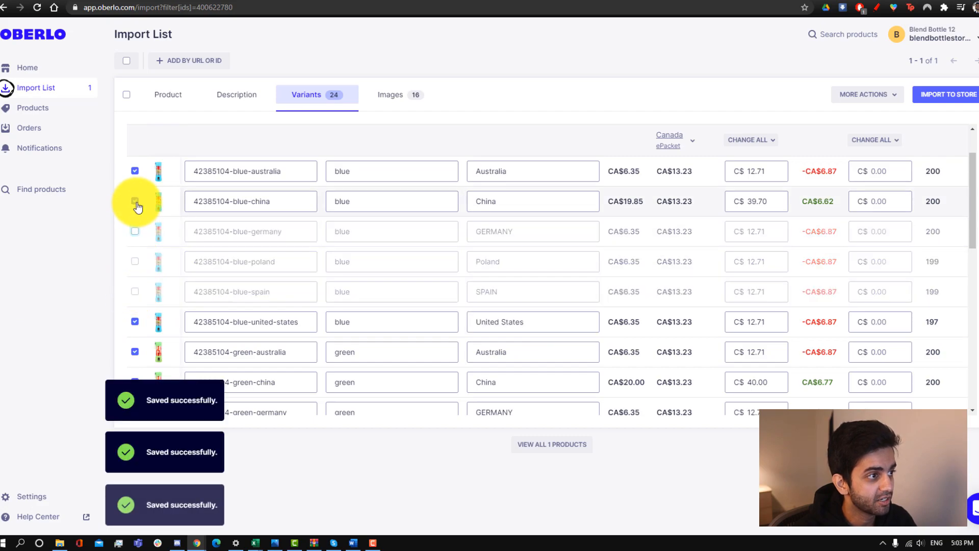
left_click(135, 201)
left_click(136, 175)
Step: Exclude every green, pink and purple variant that does not ship from the United States
scroll(138, 196, "down", 3)
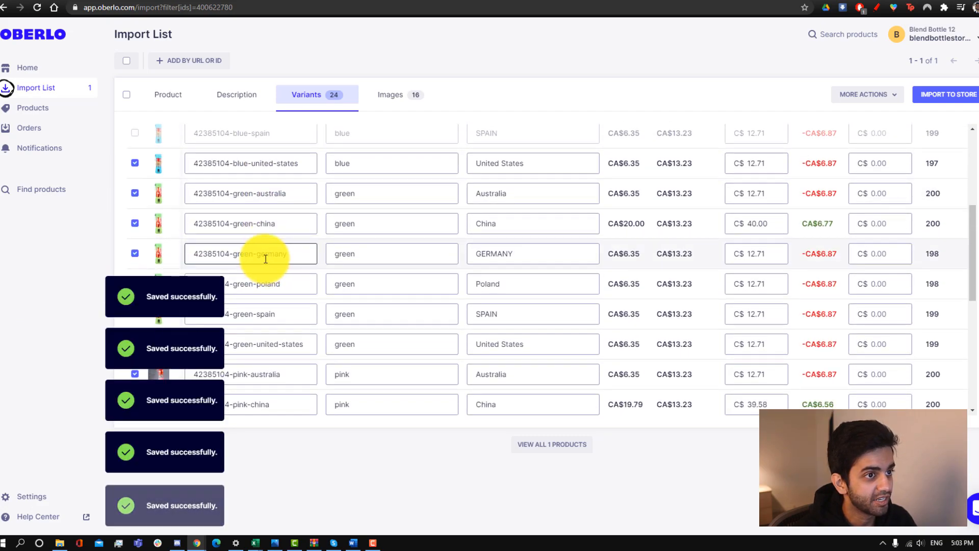
left_click(136, 194)
left_click(135, 223)
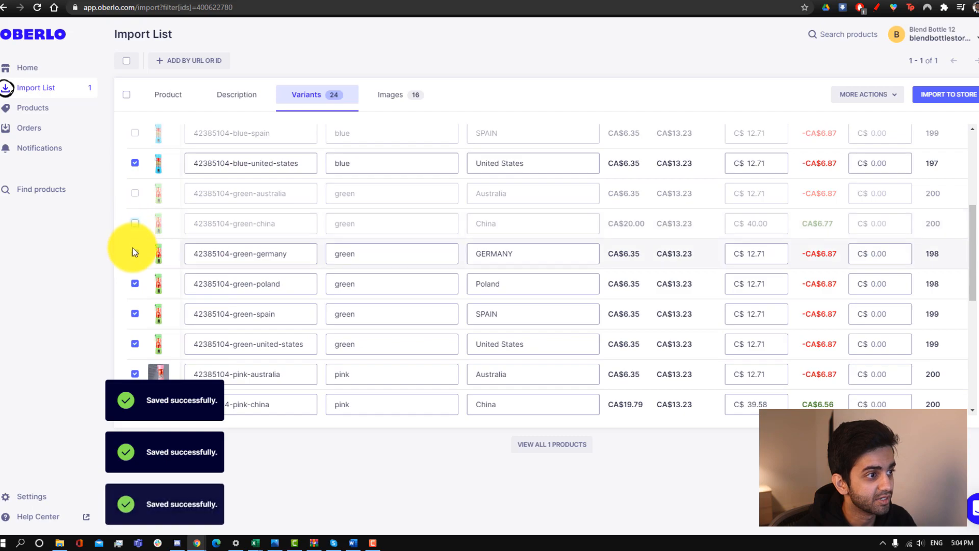
left_click(134, 254)
left_click(133, 281)
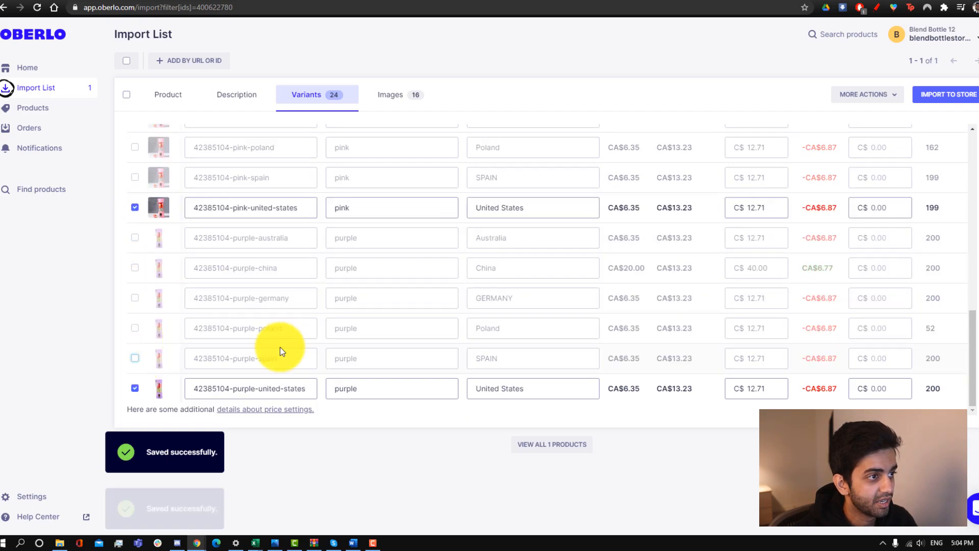
Step: Capitalize the color names of the four selected United States variants as Blue, Green, Pink and Purple
scroll(281, 348, "up", 9)
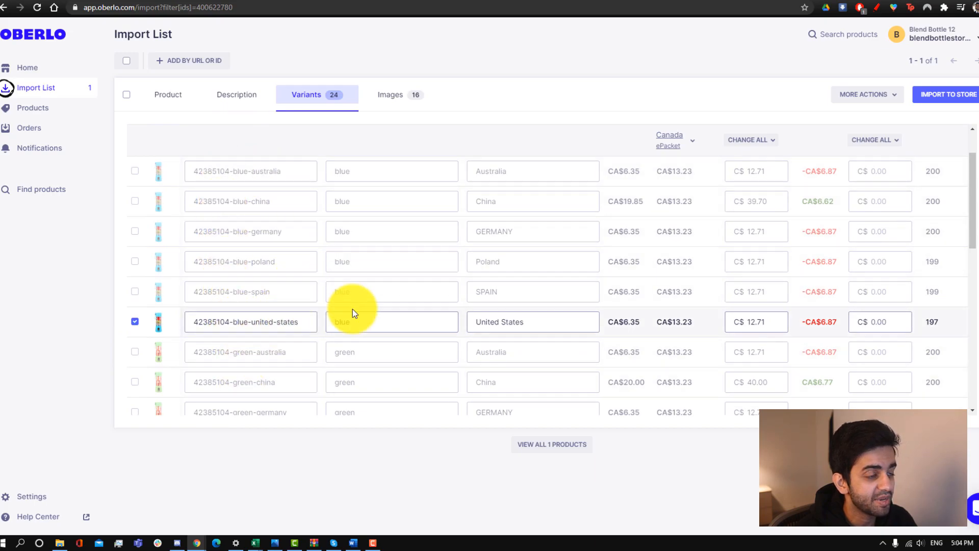
scroll(352, 309, "down", 2)
left_click_drag(356, 217, 323, 215)
type("Blue")
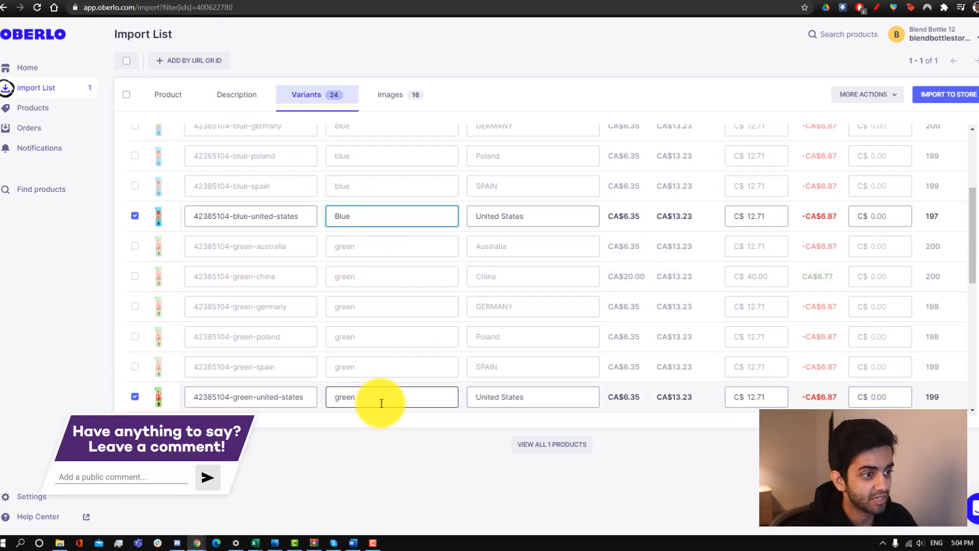
left_click_drag(376, 399, 313, 399)
type("G")
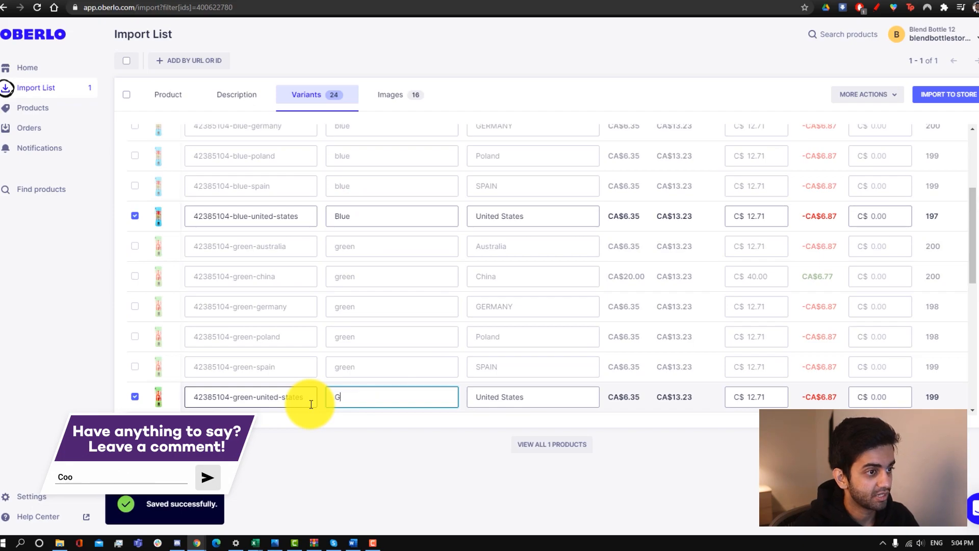
scroll(367, 357, "down", 5)
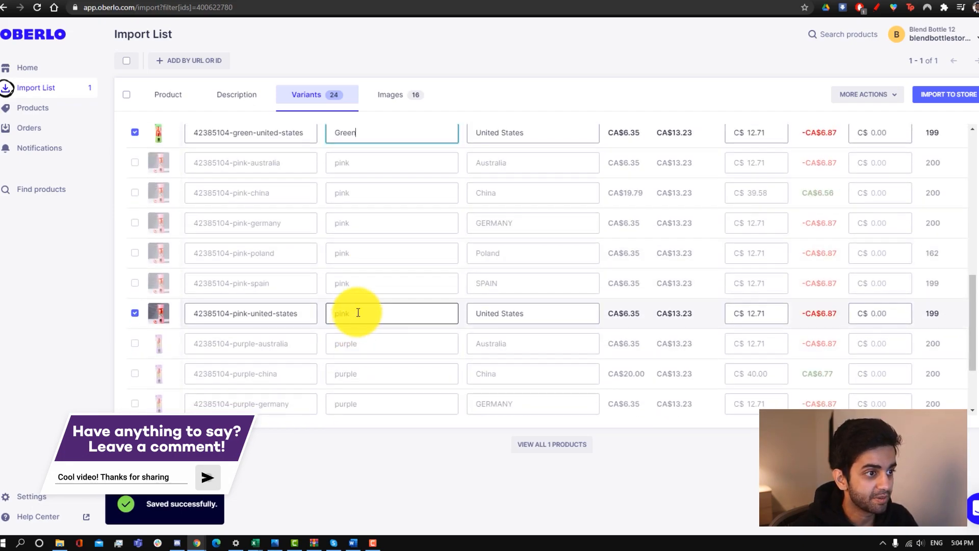
left_click_drag(356, 312, 308, 313)
type("Pink")
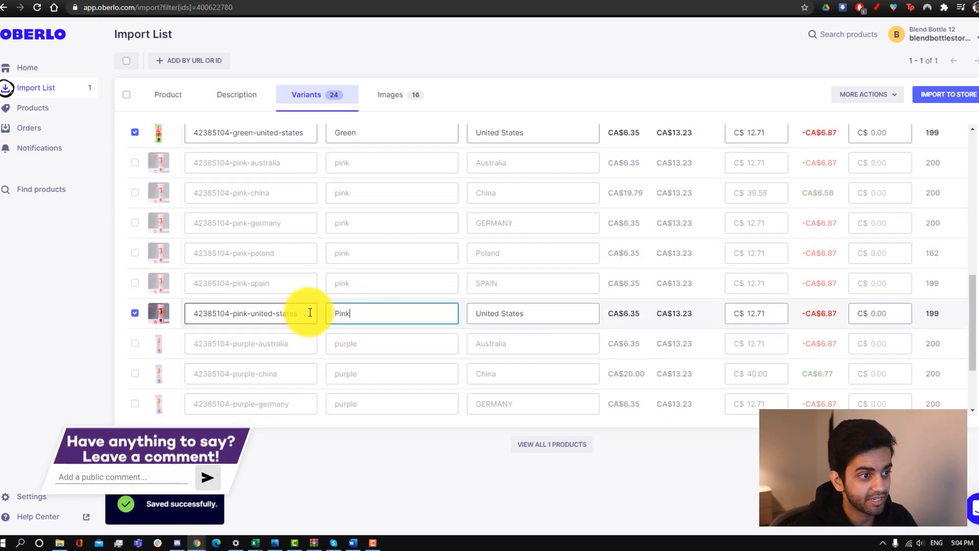
scroll(316, 336, "down", 2)
left_click_drag(362, 389, 346, 362)
type("Purple")
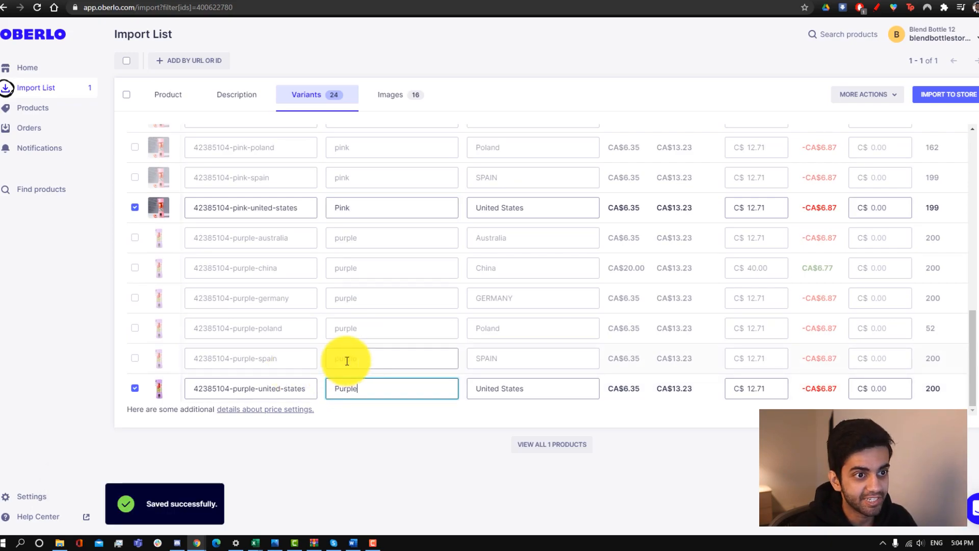
Step: Set the shipping price country to United States with Seller's Shipping Method - US
scroll(569, 268, "up", 10)
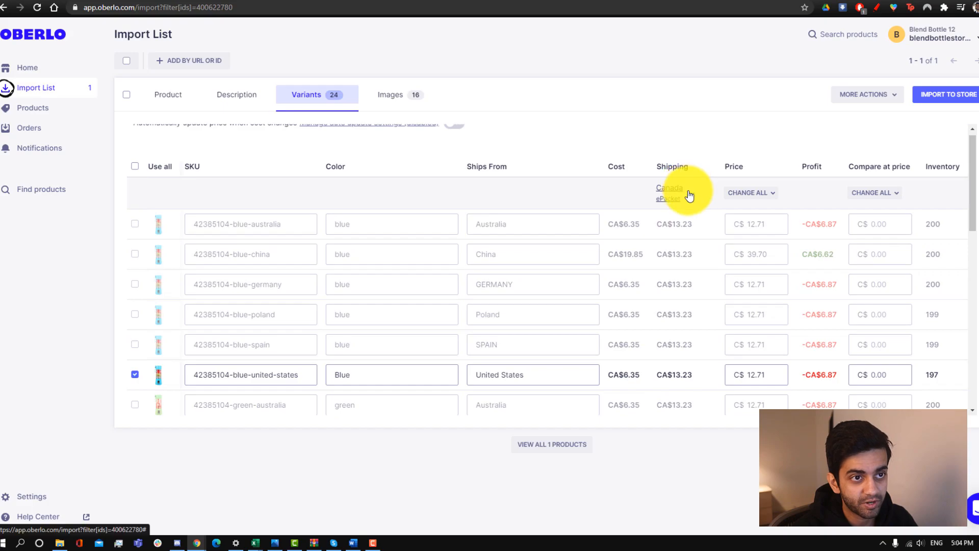
left_click(691, 195)
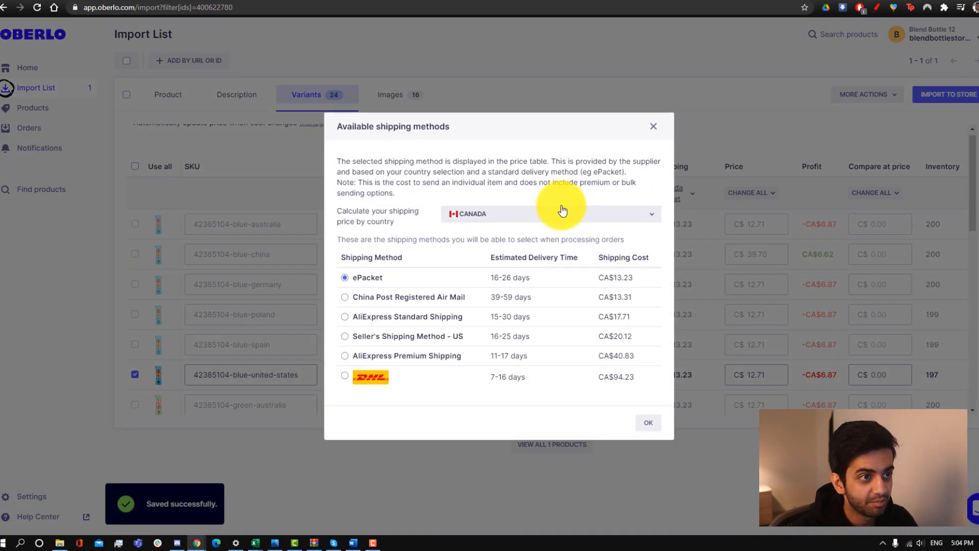
left_click(548, 210)
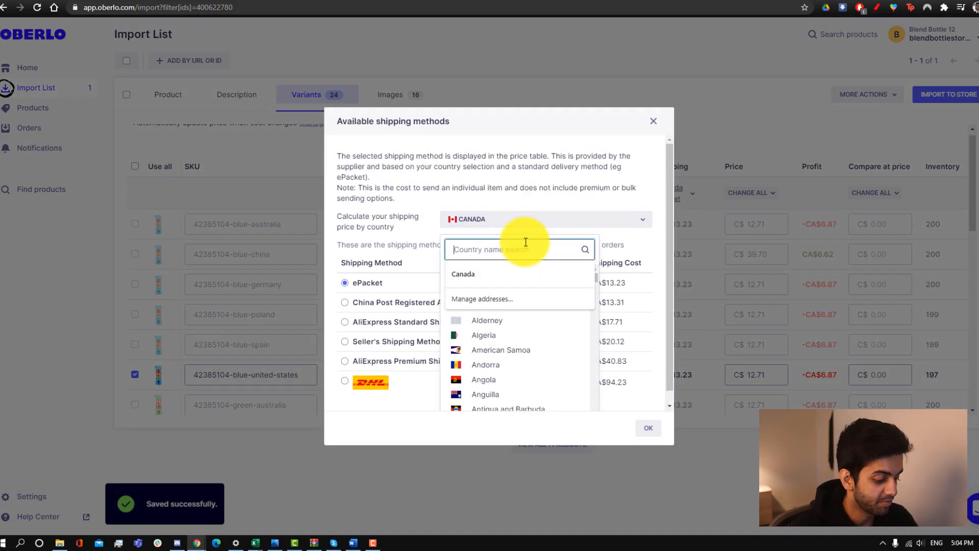
type("united")
left_click(507, 301)
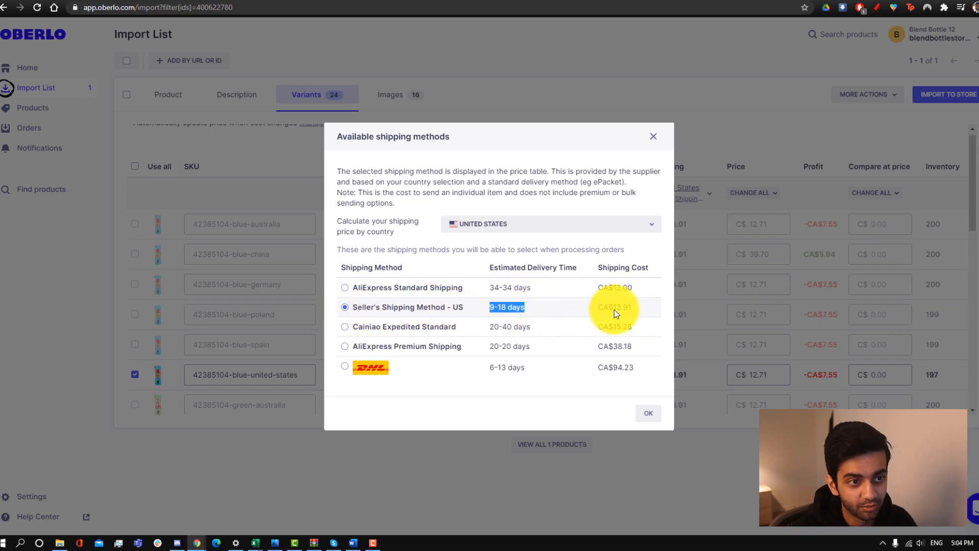
left_click(648, 417)
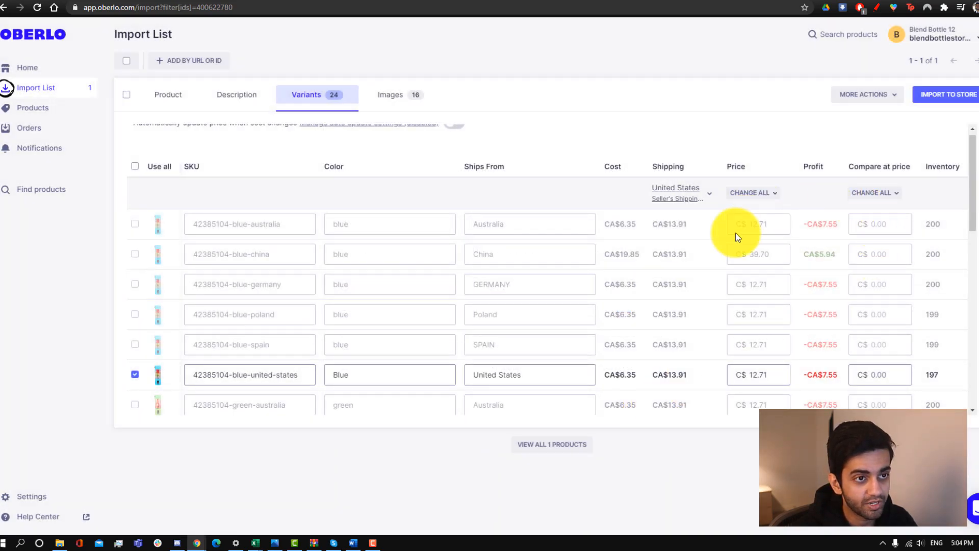
Step: Set the blue United States variant's price to C$60 and its compare-at price to C$80
scroll(721, 305, "up", 1)
scroll(714, 301, "down", 3)
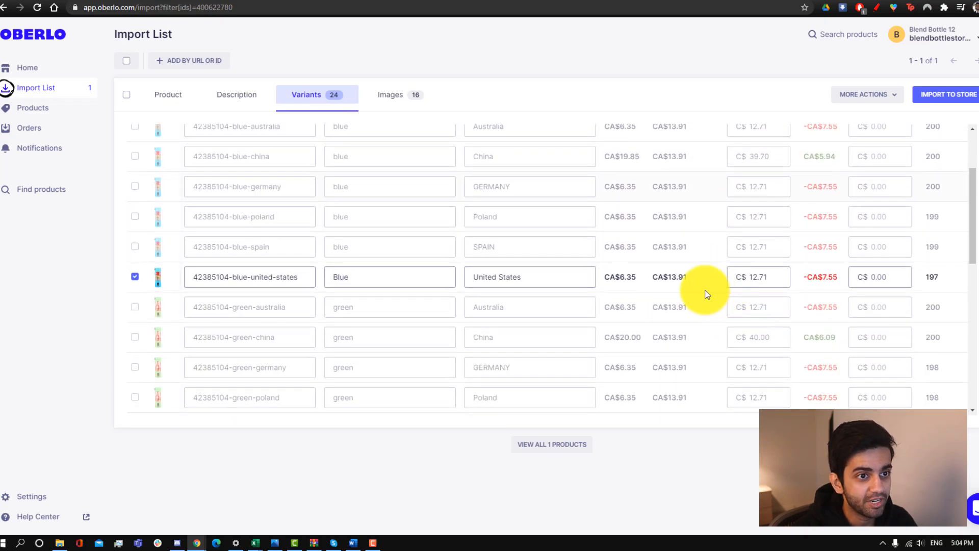
scroll(683, 281, "up", 1)
scroll(687, 284, "down", 1)
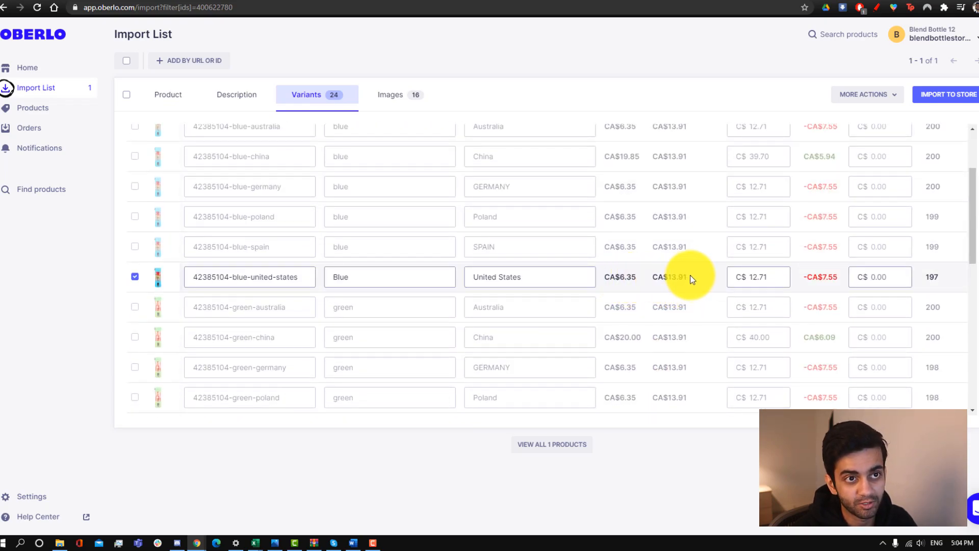
scroll(693, 277, "up", 2)
scroll(749, 317, "down", 1)
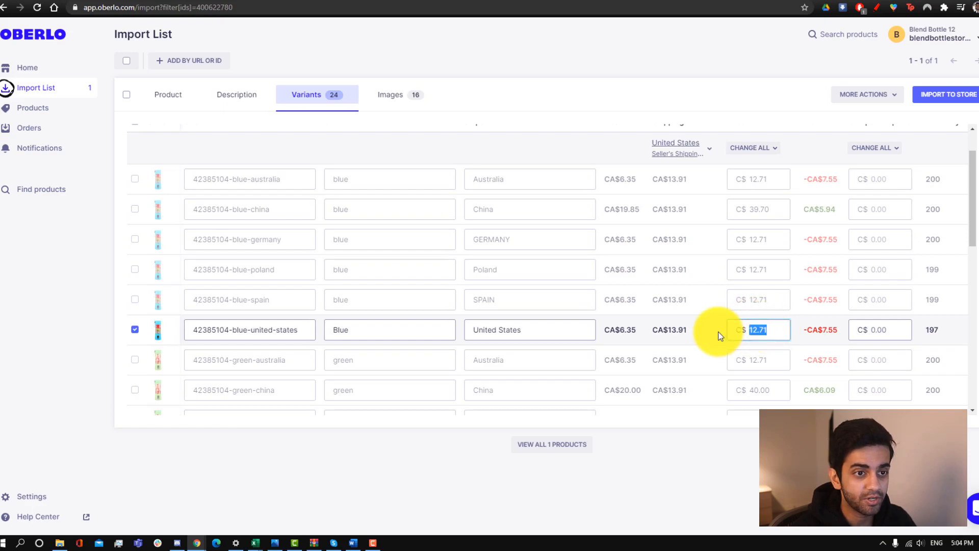
type("60")
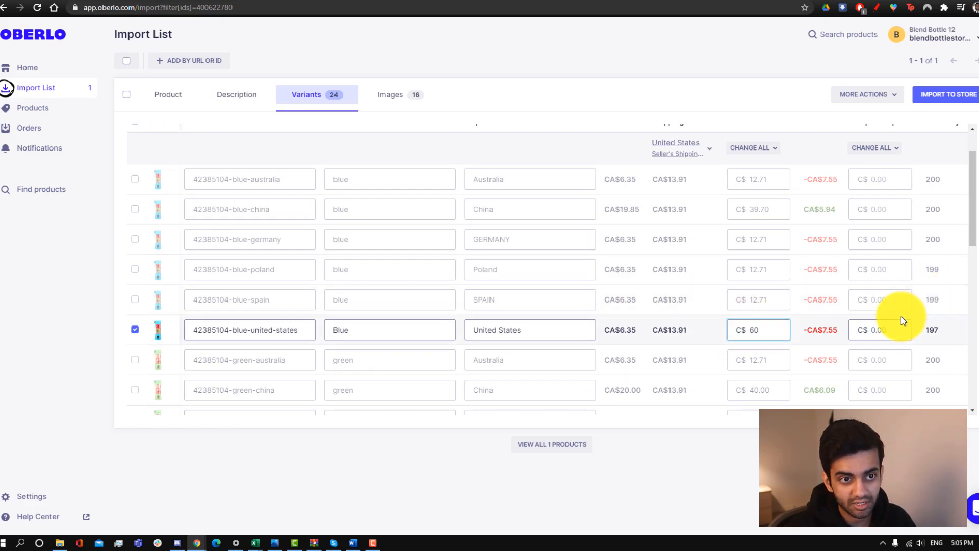
left_click(889, 337)
scroll(852, 224, "up", 1)
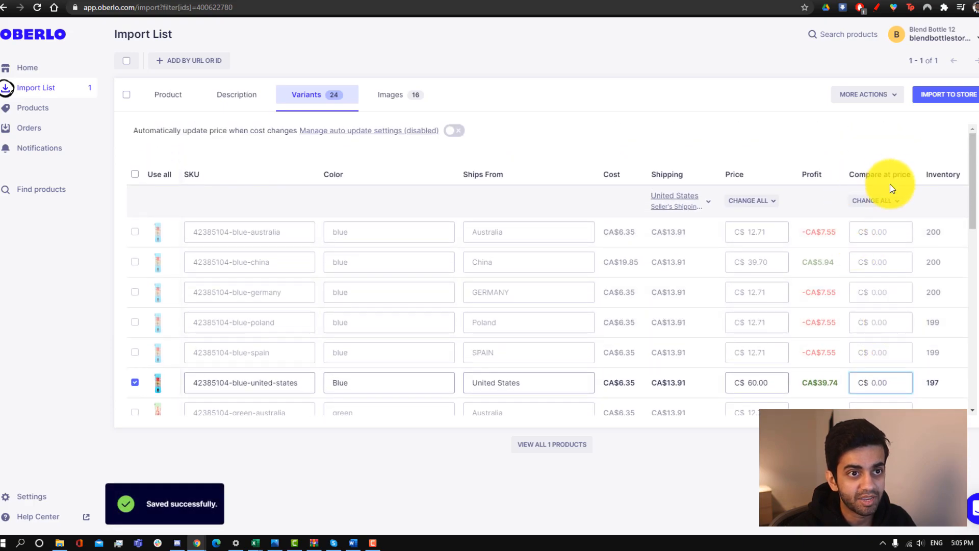
type("80")
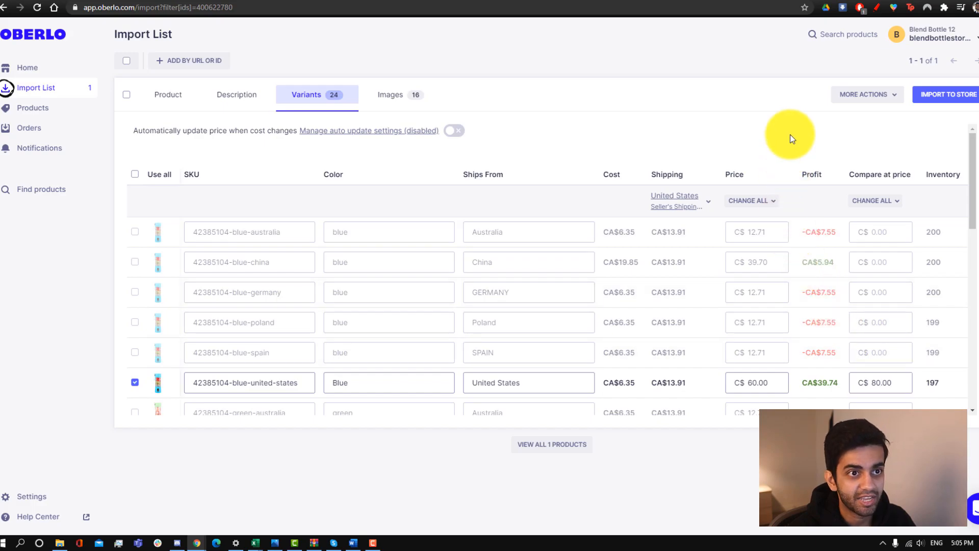
Step: Check the shipping, price and compare-at price of the selected blue, green, pink and purple United States variants
scroll(817, 367, "down", 1)
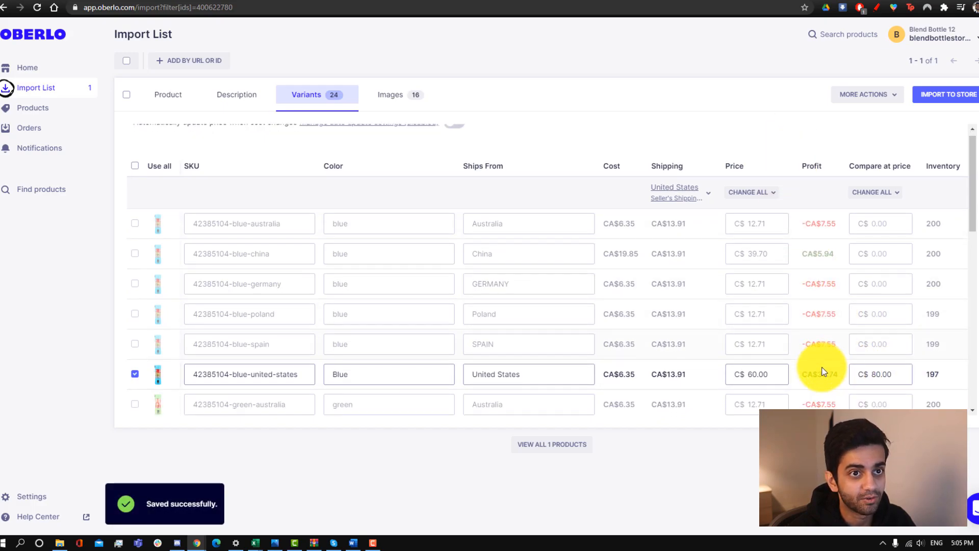
scroll(775, 371, "down", 1)
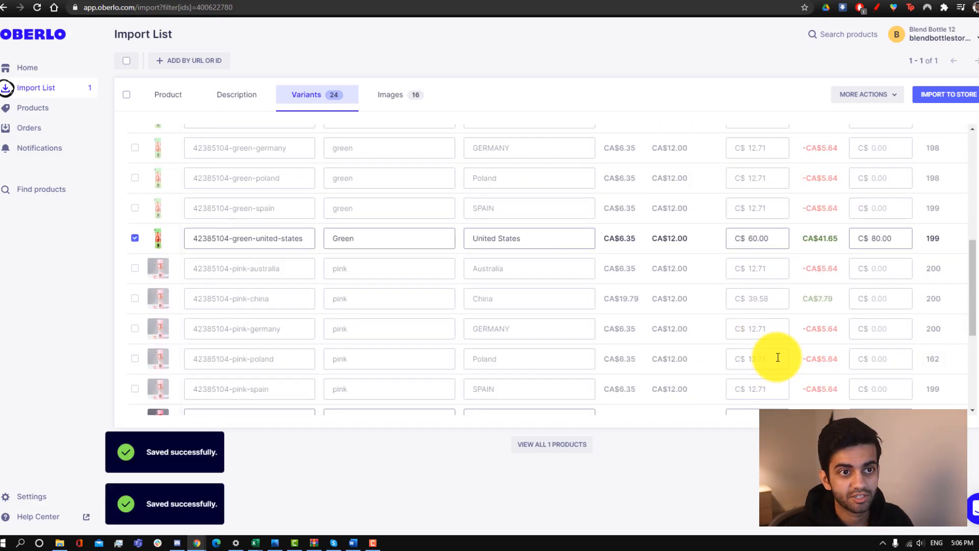
scroll(776, 355, "up", 6)
scroll(745, 240, "down", 9)
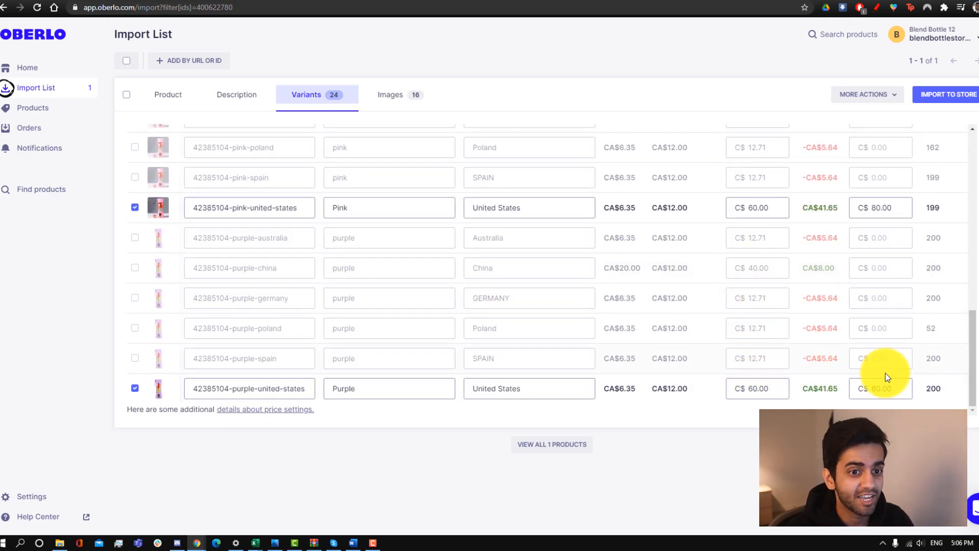
scroll(885, 372, "up", 10)
scroll(885, 383, "up", 1)
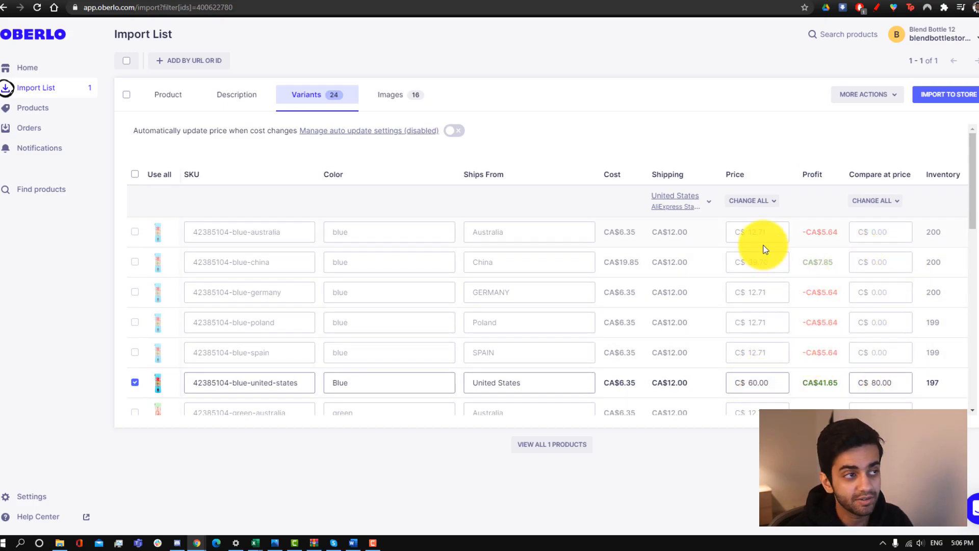
scroll(624, 313, "down", 2)
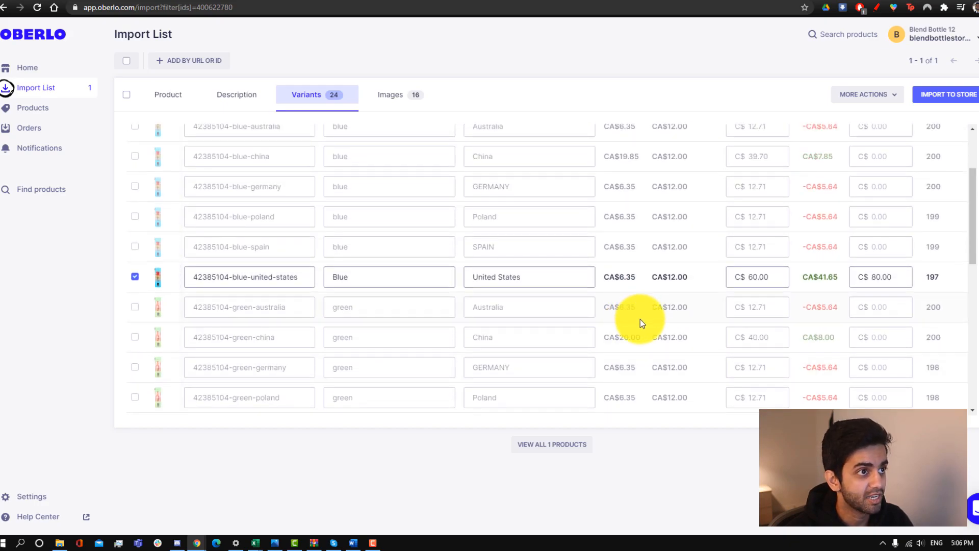
Step: Deselect the green, pink, purple and blue variant images among the blender's product images
scroll(612, 296, "up", 3)
left_click(417, 103)
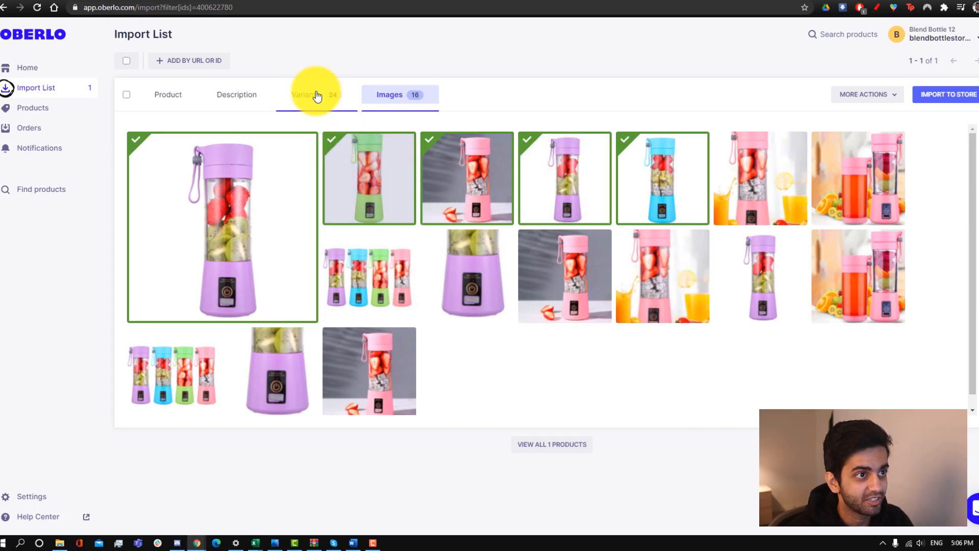
left_click(328, 142)
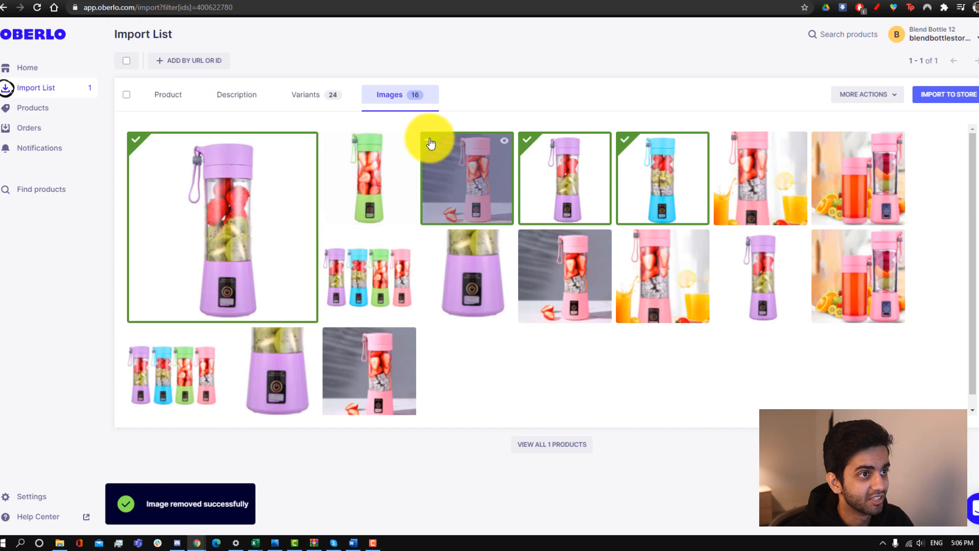
left_click(490, 146)
left_click(528, 144)
left_click(625, 140)
left_click(460, 1)
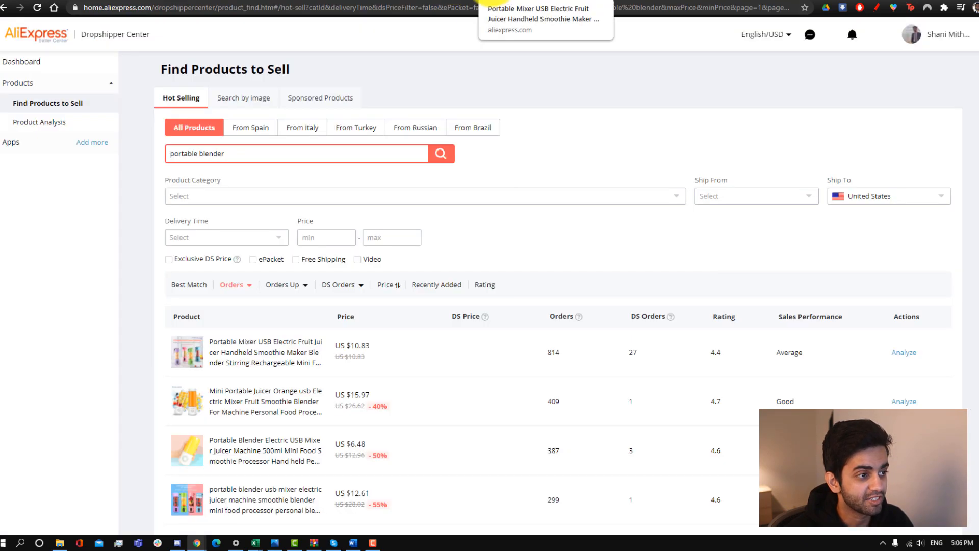
left_click(26, 0)
left_click(55, 1)
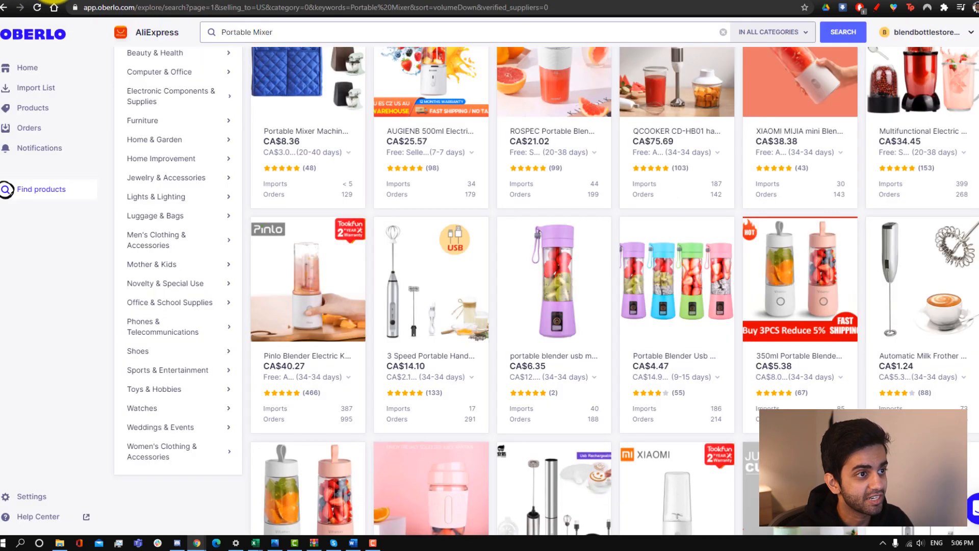
left_click(135, 1)
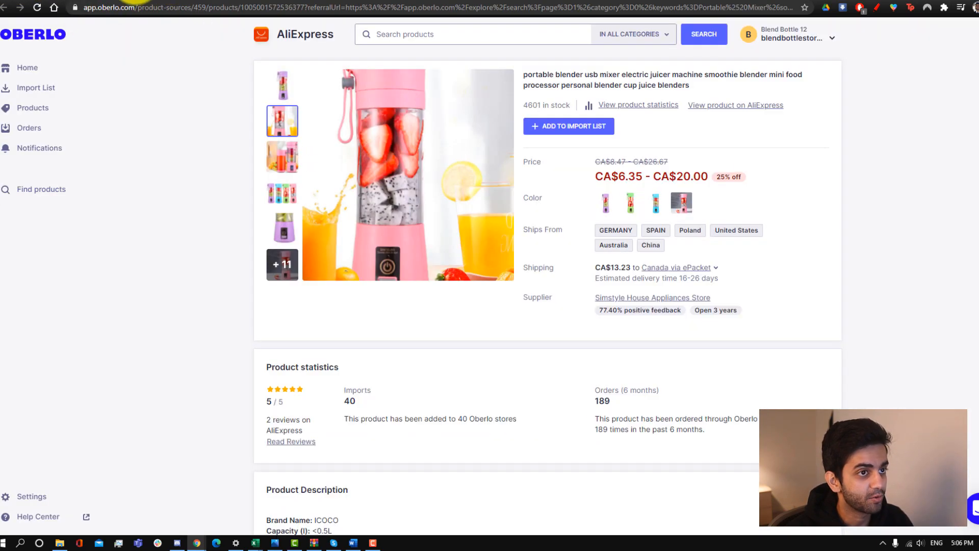
left_click(125, 2)
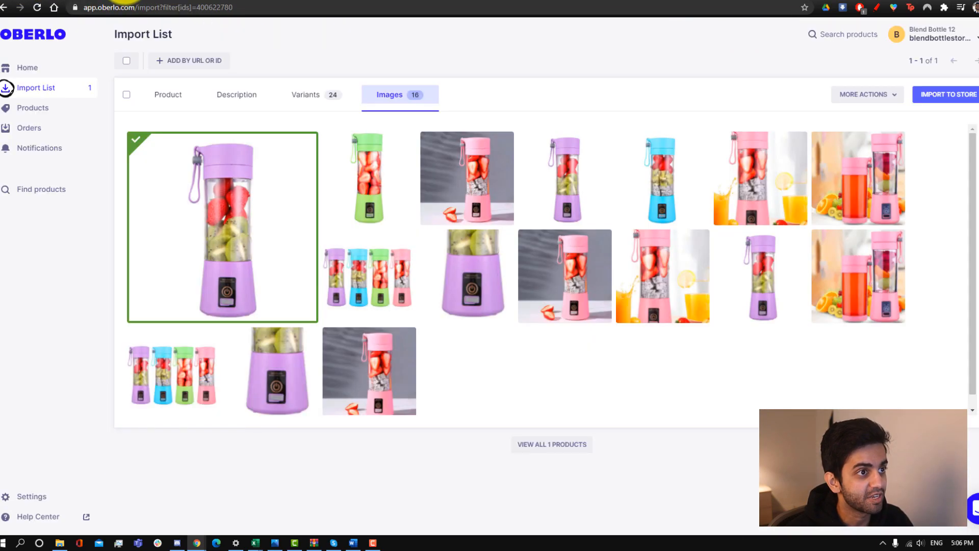
Step: Deselect the large purple main image and import the blender to the Shopify store without any images
left_click(133, 143)
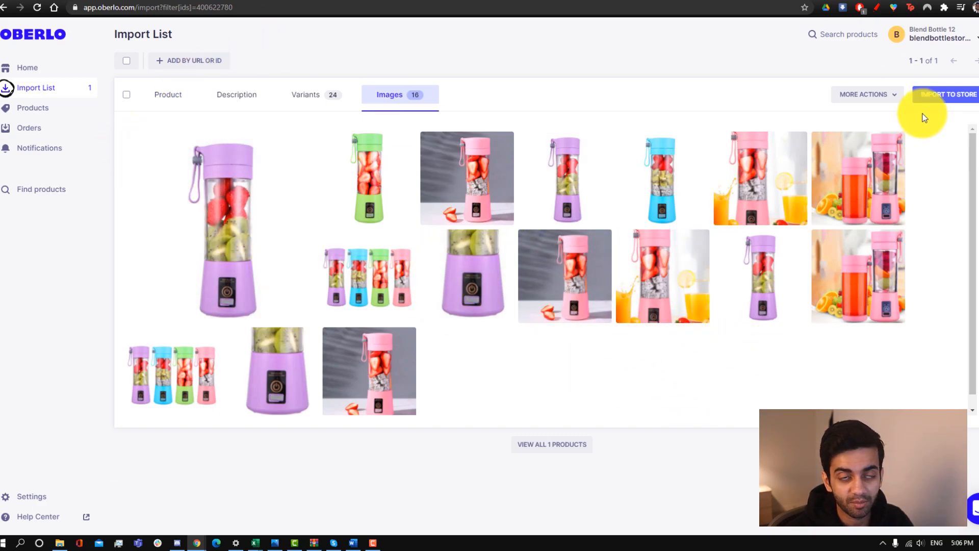
left_click(958, 95)
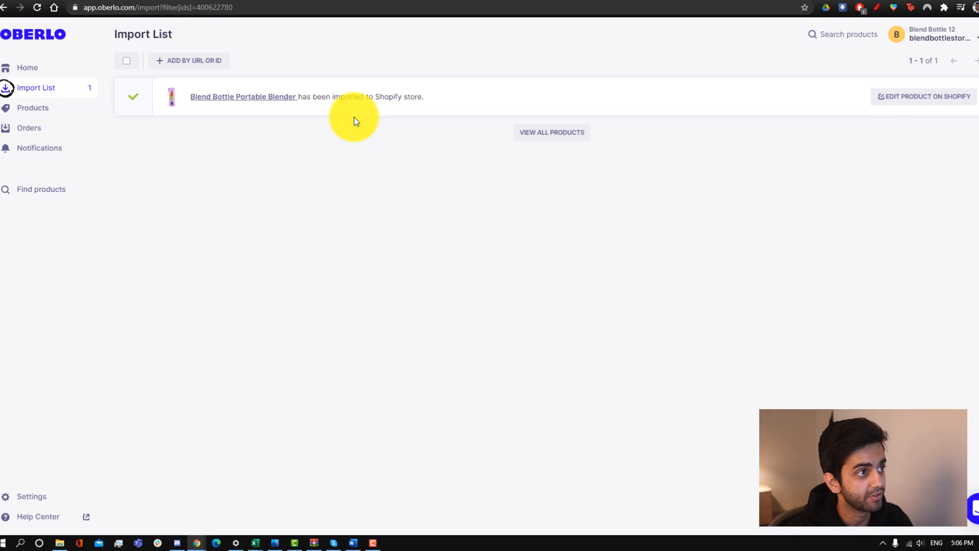
Step: Switch to the Shopify admin and open the Blend Bottle Portable Blender from the list of all products
left_click(14, 0)
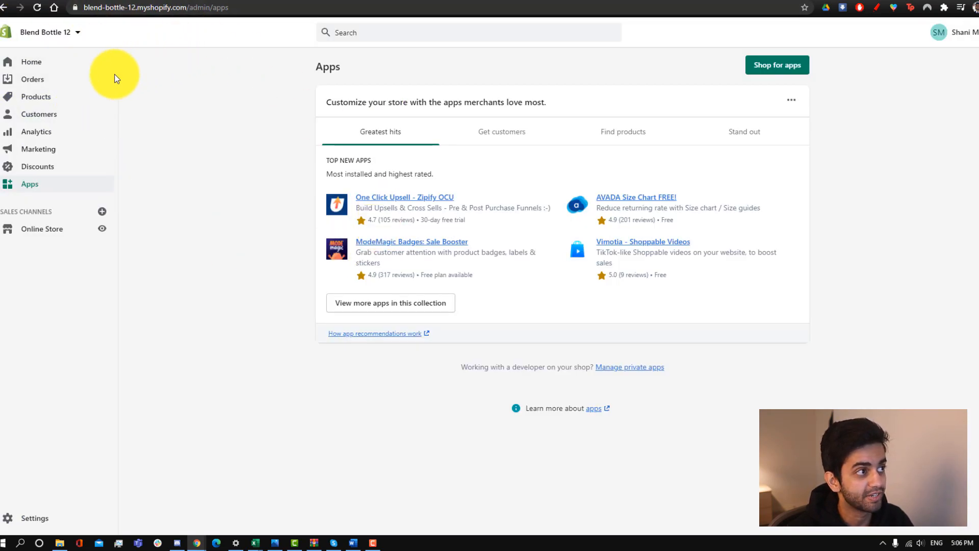
left_click(61, 96)
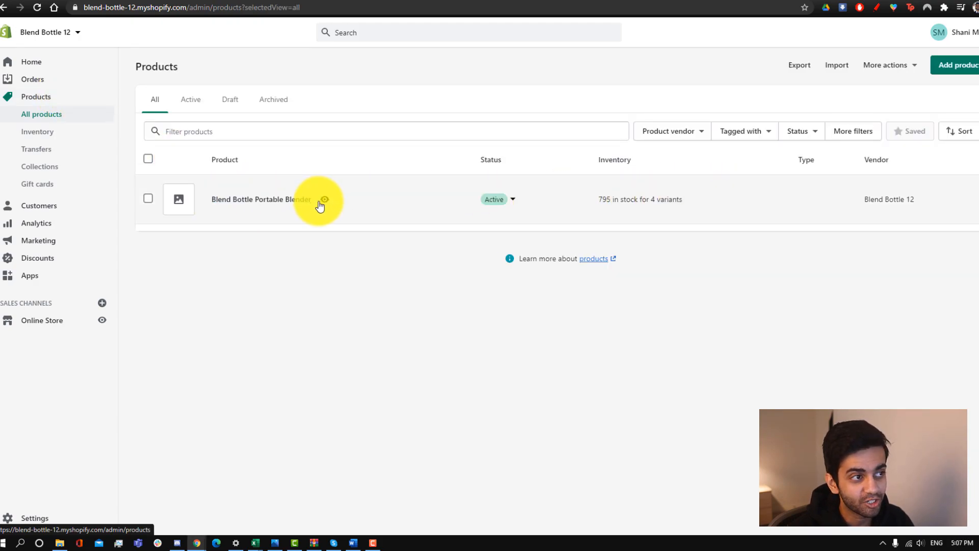
left_click_drag(619, 204, 664, 204)
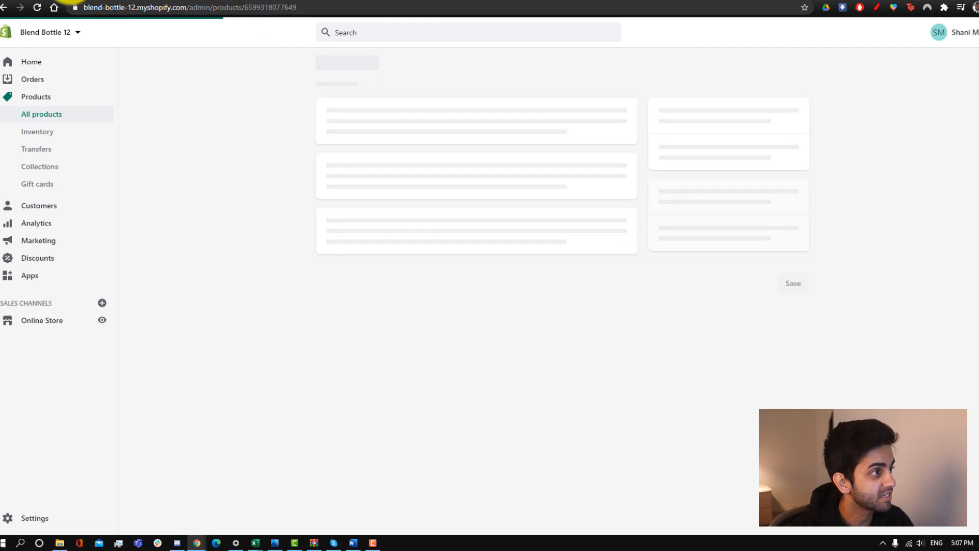
Step: Check the orders list in Oberlo and return to the blender's product page in Shopify
left_click(72, 1)
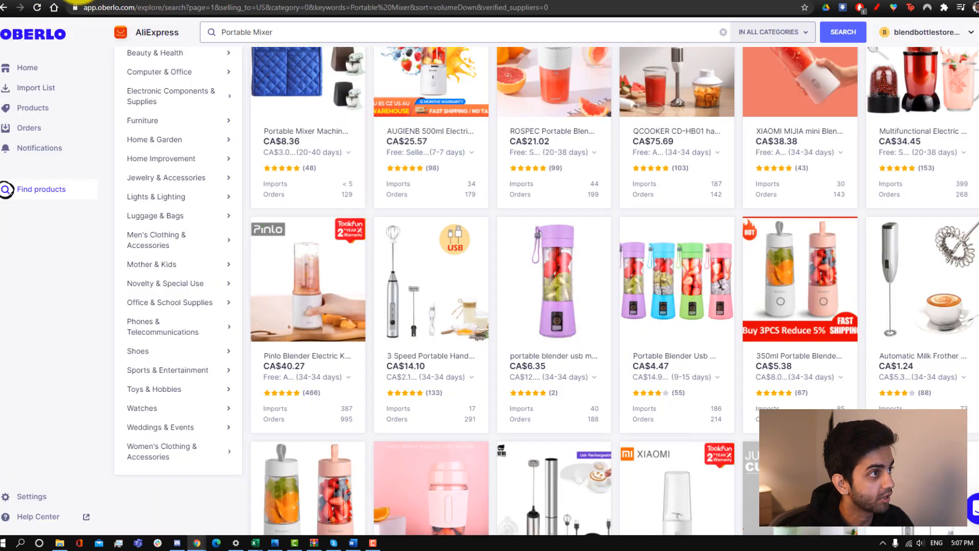
left_click(26, 130)
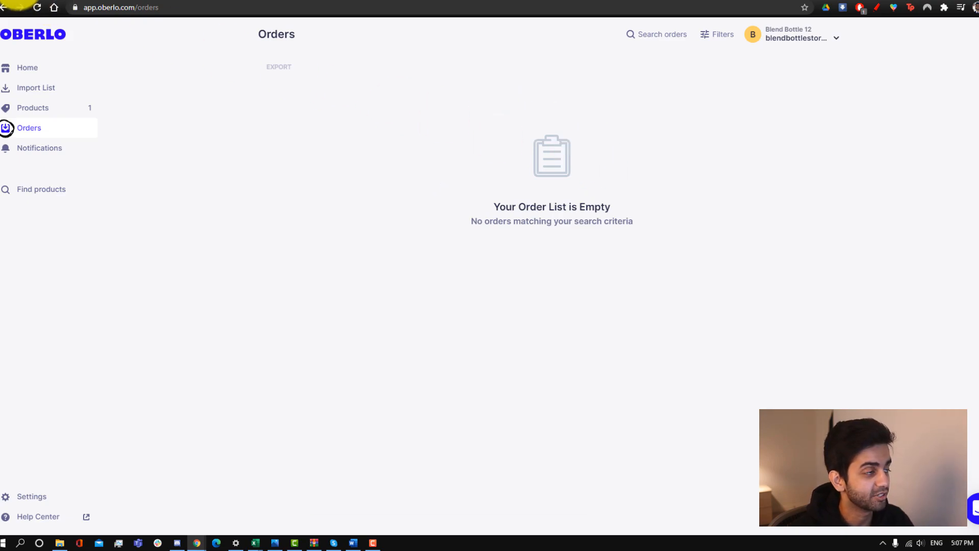
left_click(11, 7)
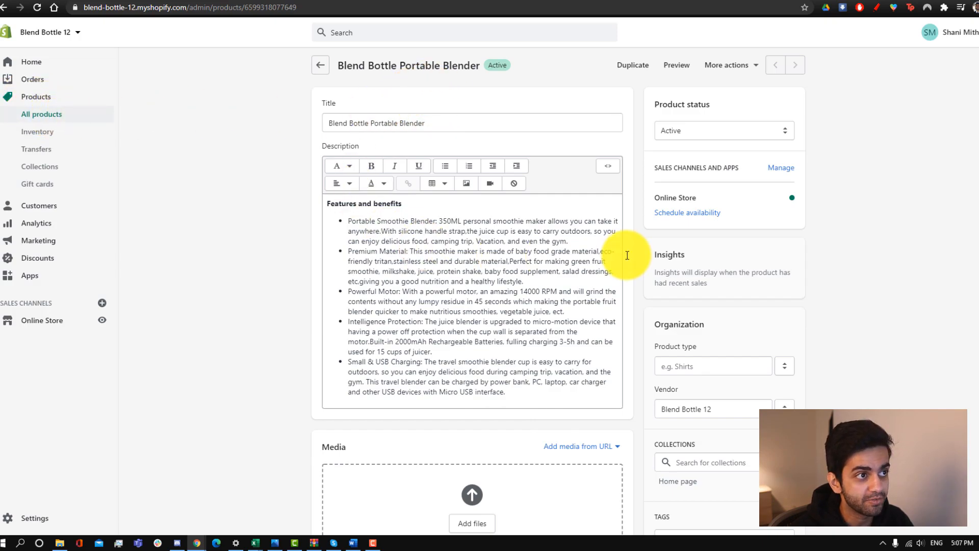
Step: Review the imported blender's title, description, empty media section and color variants on its product page
scroll(698, 375, "down", 6)
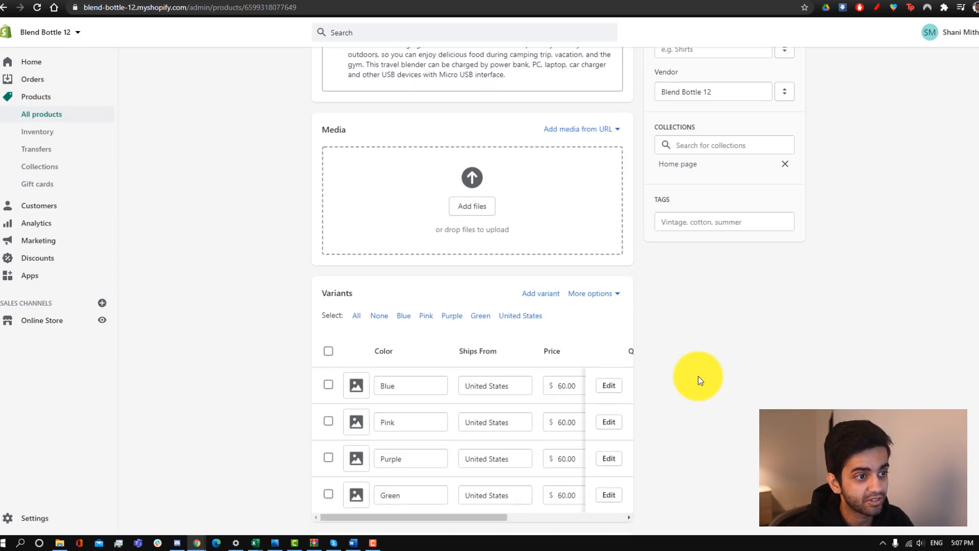
scroll(701, 383, "up", 6)
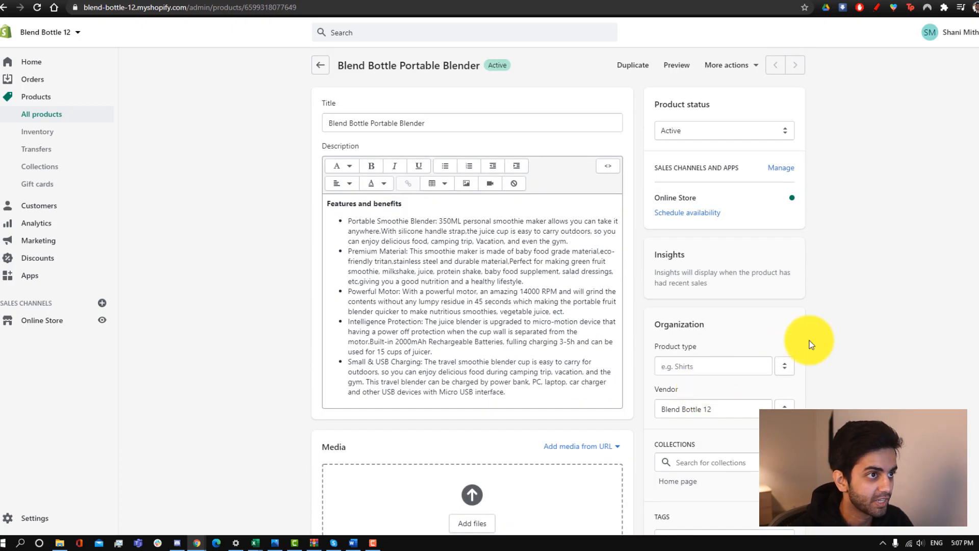
scroll(766, 319, "down", 7)
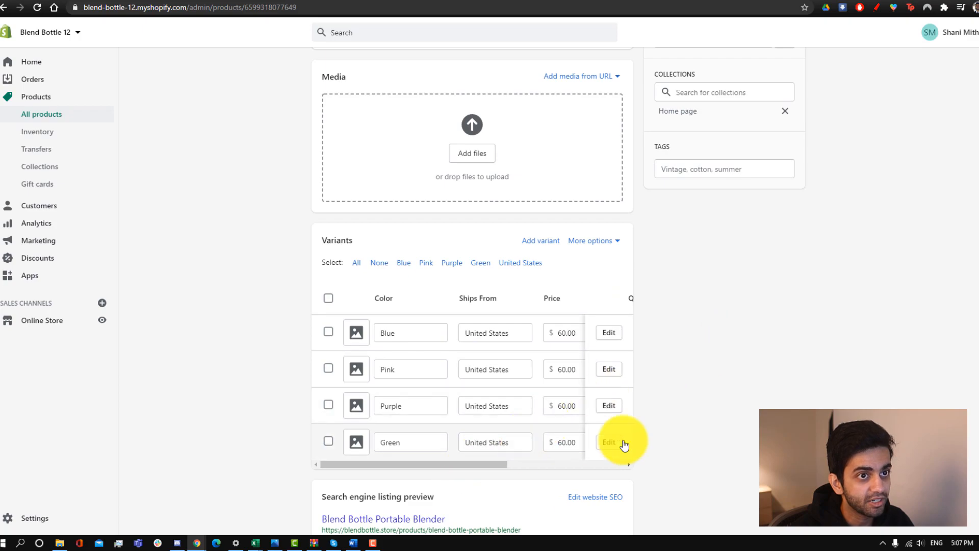
scroll(643, 439, "up", 5)
scroll(599, 257, "up", 1)
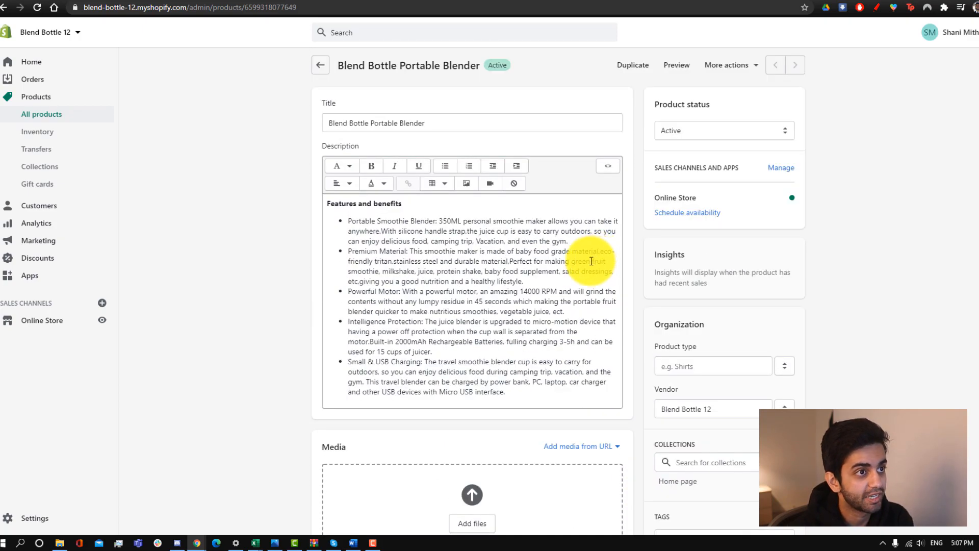
scroll(415, 357, "down", 5)
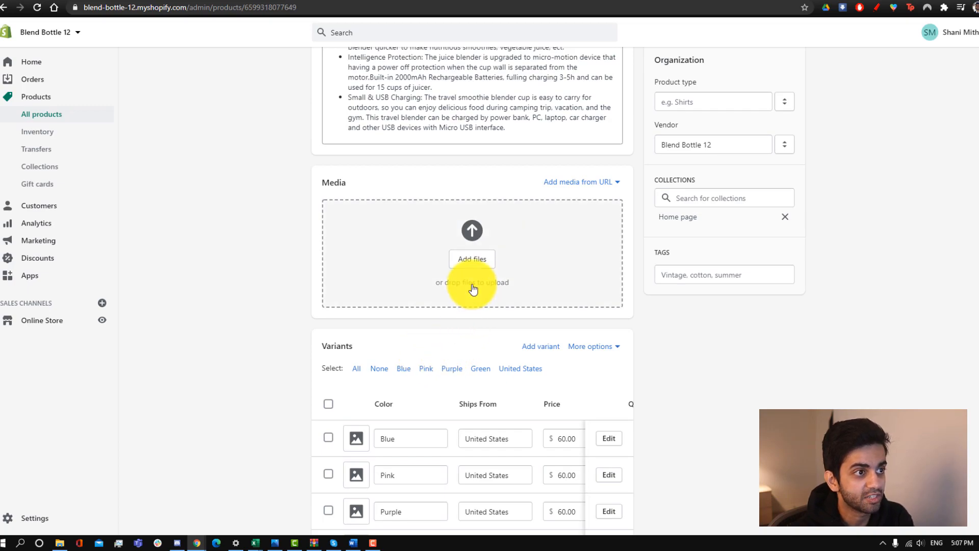
scroll(437, 399, "down", 3)
left_click_drag(438, 410, 389, 408)
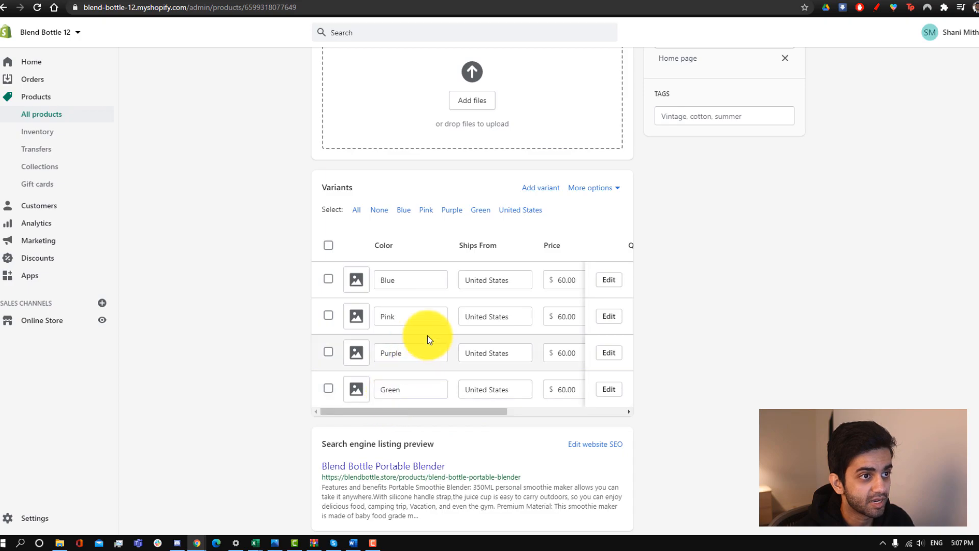
Step: Upload the blue image from the BlendBottle folder as the Blue variant's image
left_click(357, 281)
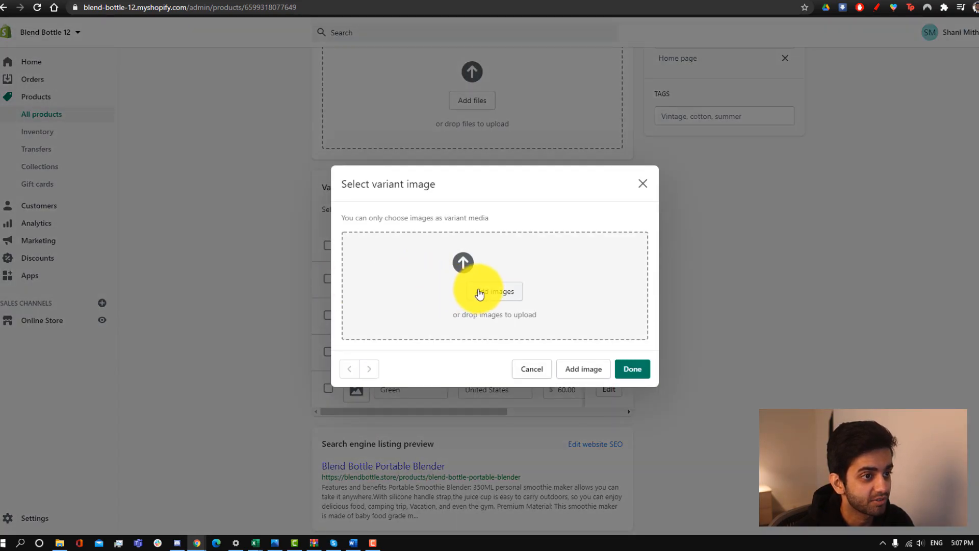
left_click(480, 292)
scroll(32, 92, "up", 2)
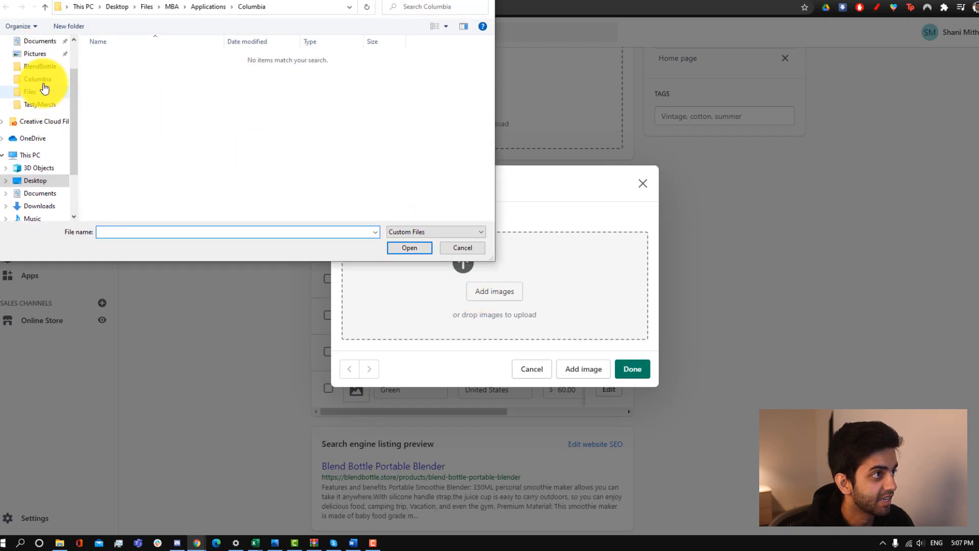
left_click(45, 72)
left_click(283, 61)
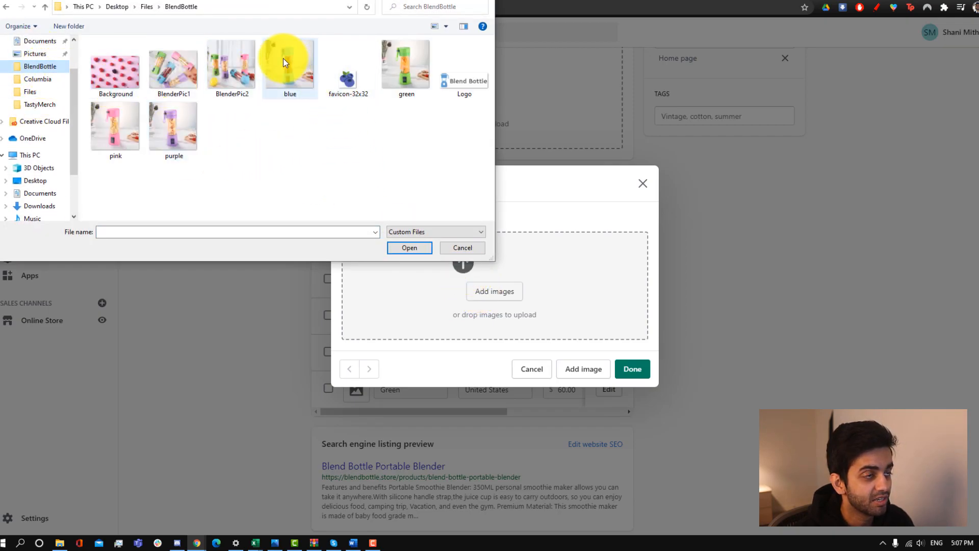
double_click(283, 73)
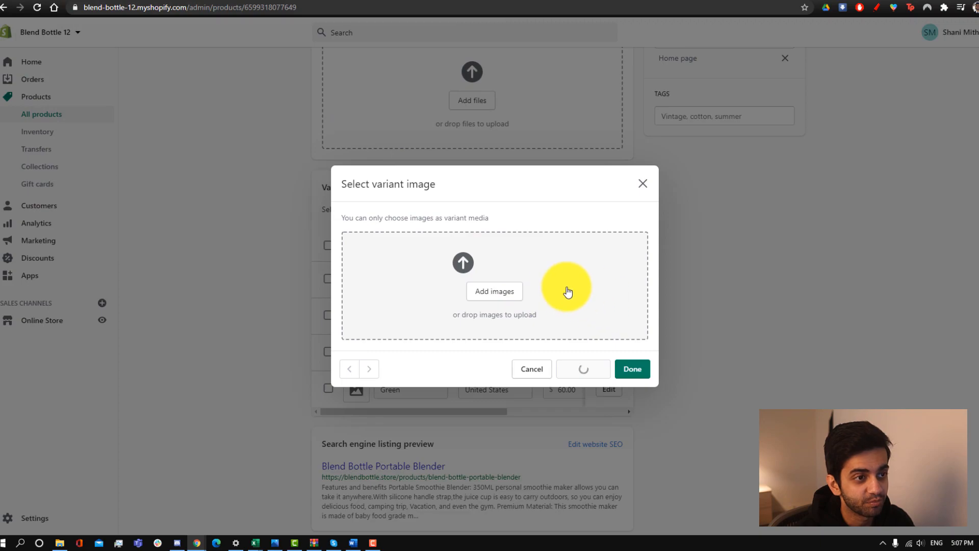
left_click(631, 369)
Step: Upload the pink image from the BlendBottle folder as the Pink variant's image
left_click(355, 316)
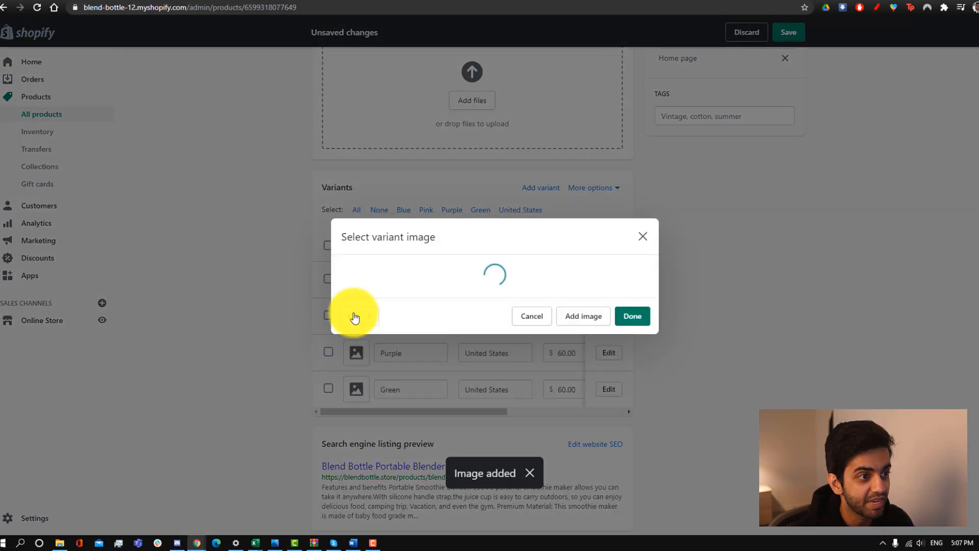
left_click(368, 275)
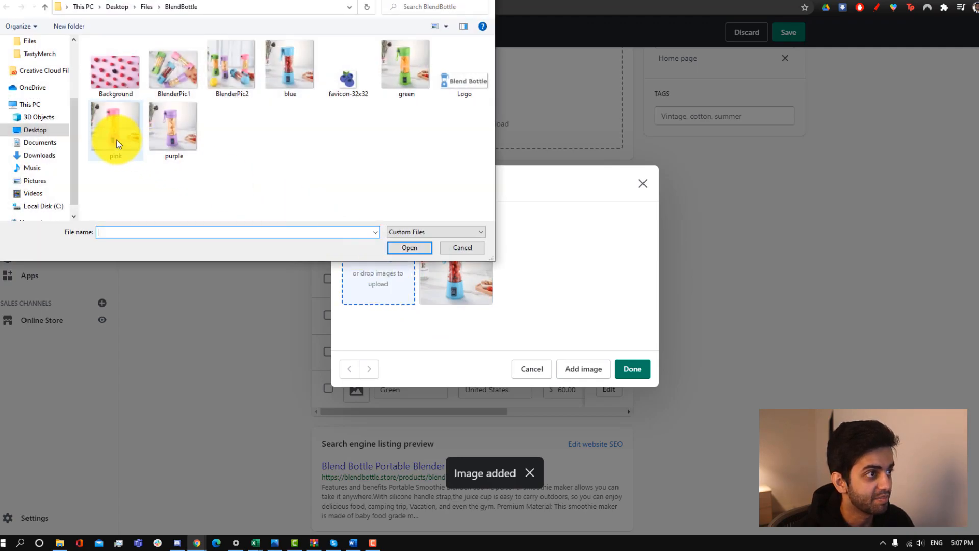
double_click(115, 140)
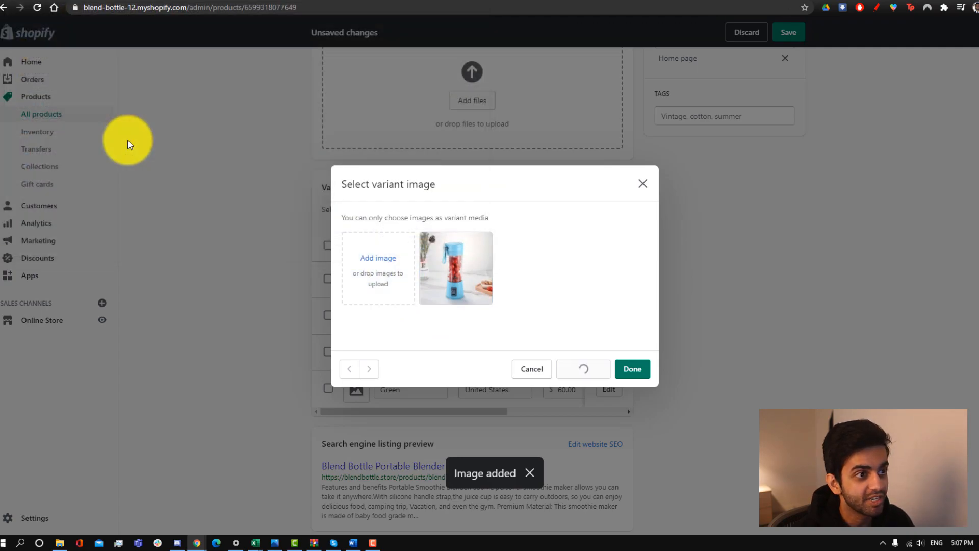
left_click(632, 369)
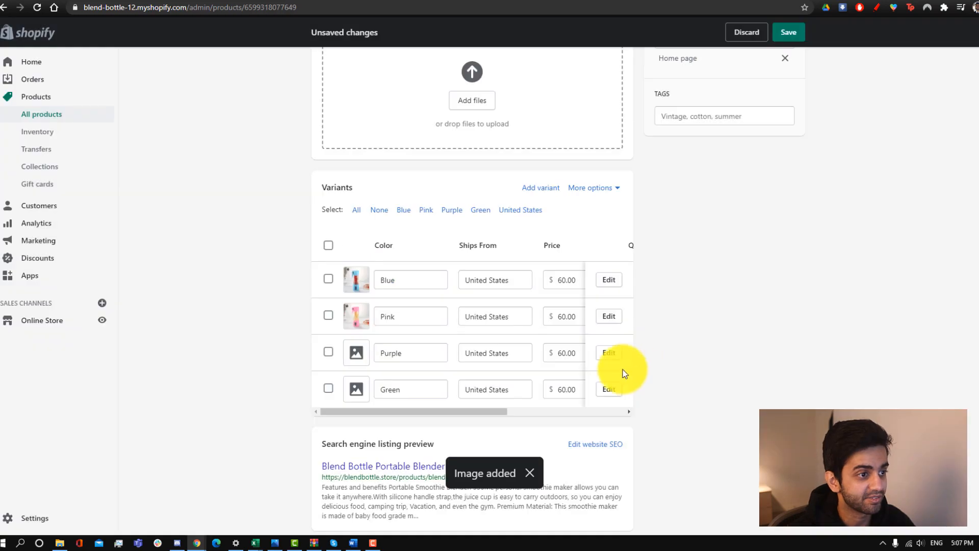
Step: Upload BlenderPic1 to the blender's product media
scroll(366, 339, "up", 1)
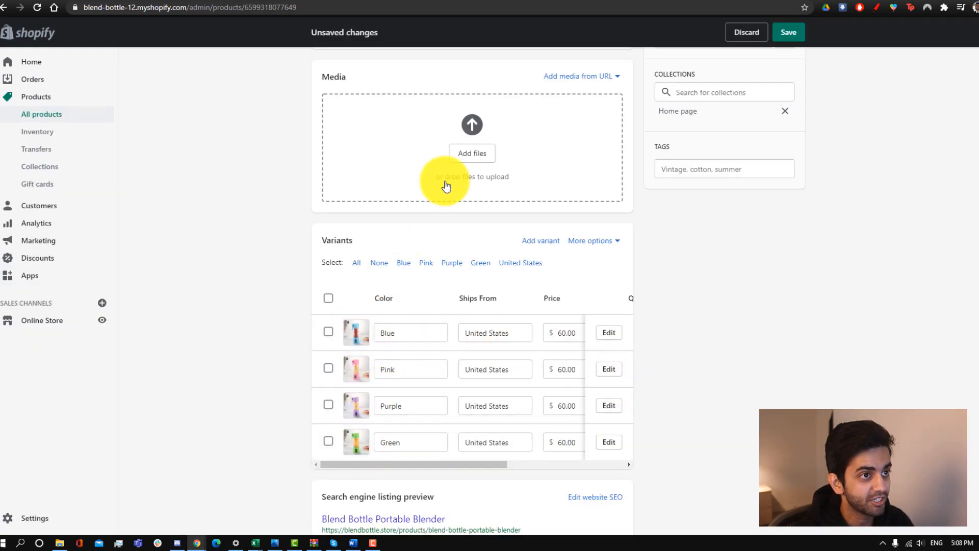
left_click(468, 158)
double_click(171, 68)
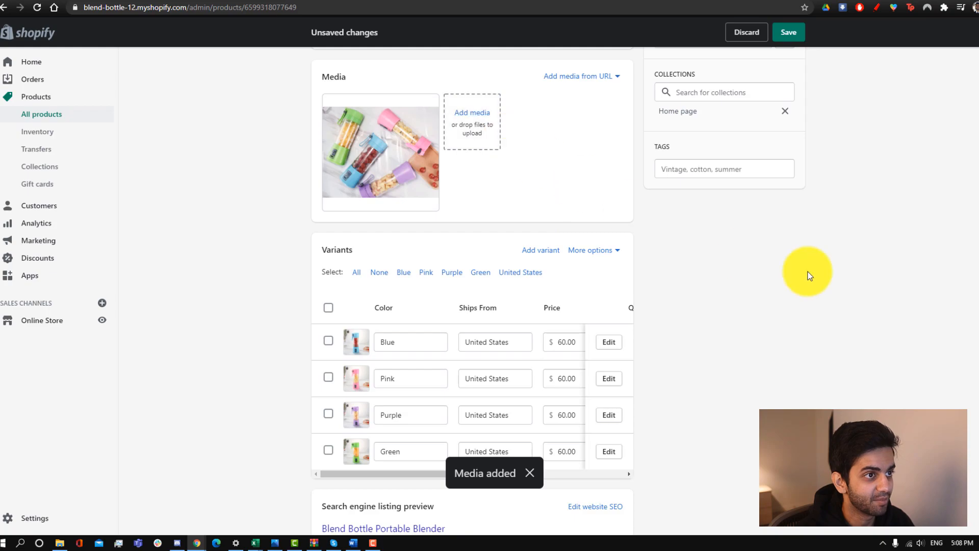
scroll(749, 388, "down", 3)
scroll(631, 443, "up", 3)
scroll(631, 444, "up", 7)
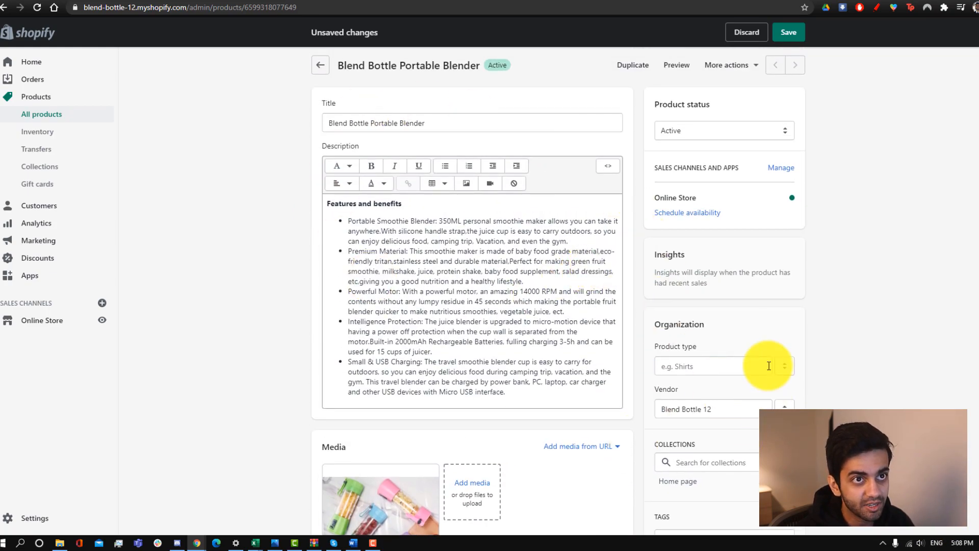
scroll(818, 305, "down", 1)
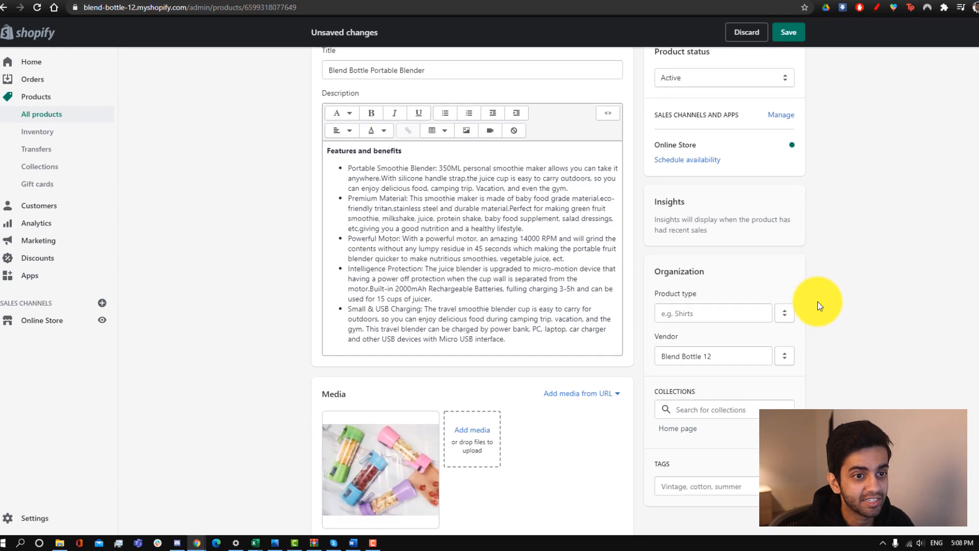
scroll(818, 301, "up", 1)
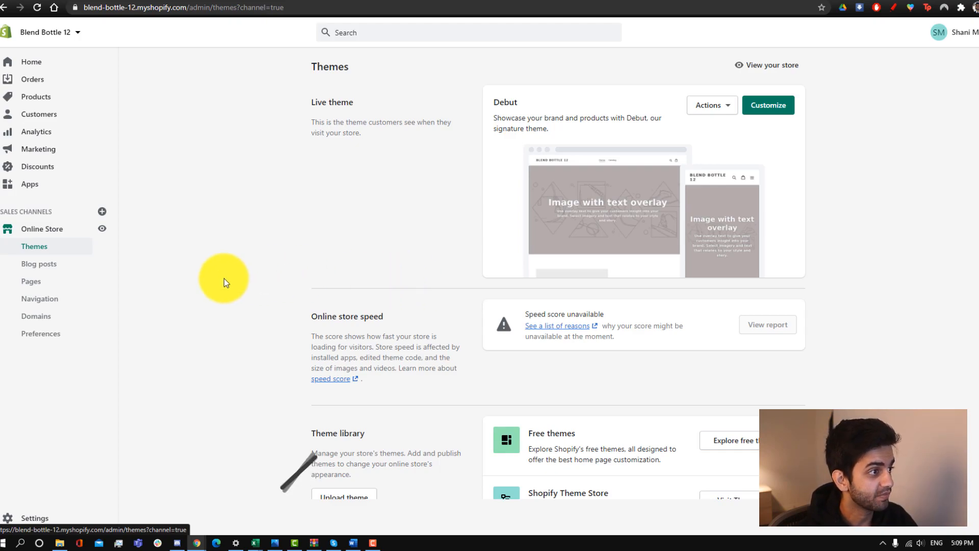
Step: Find the Minimal theme among the online store's free themes and add it to the theme library in its Modern style
left_click(63, 251)
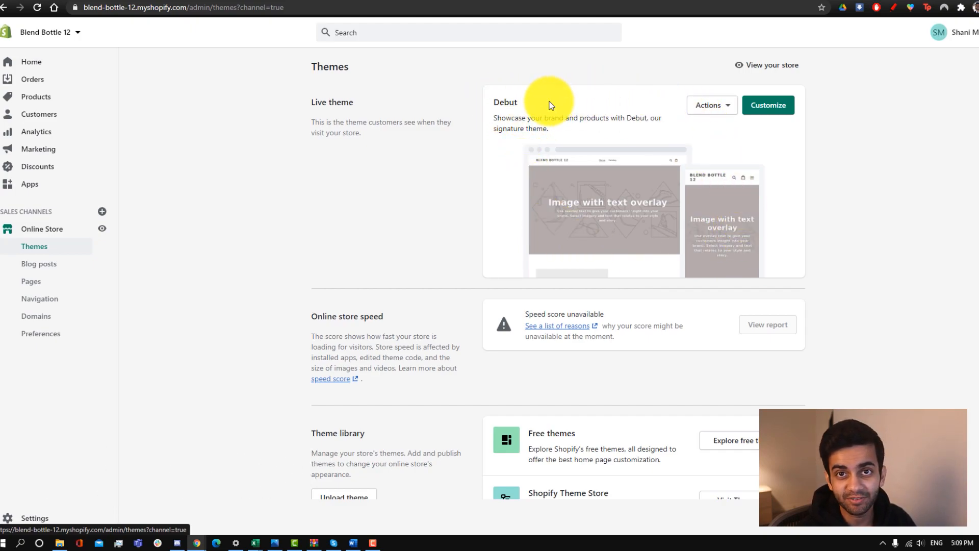
scroll(658, 239, "down", 2)
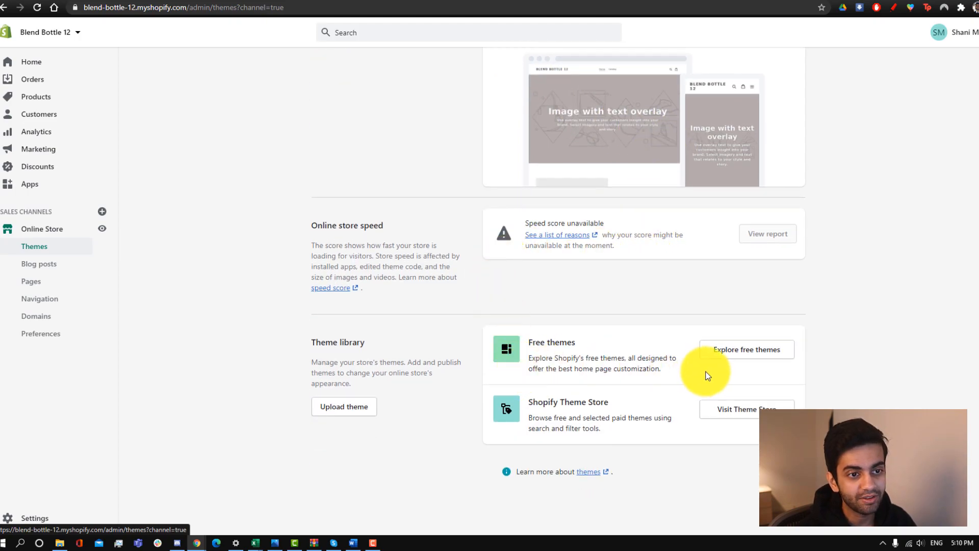
left_click(732, 356)
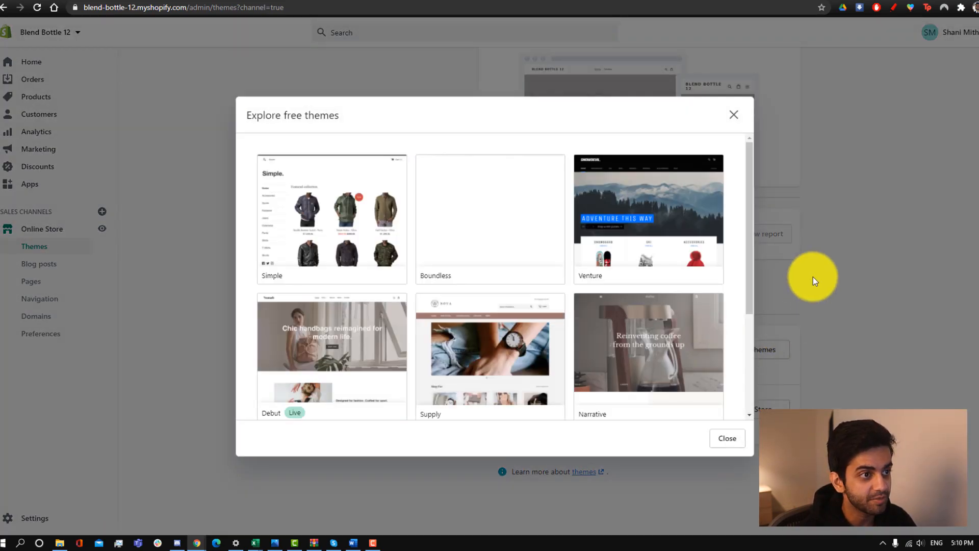
scroll(595, 290, "down", 3)
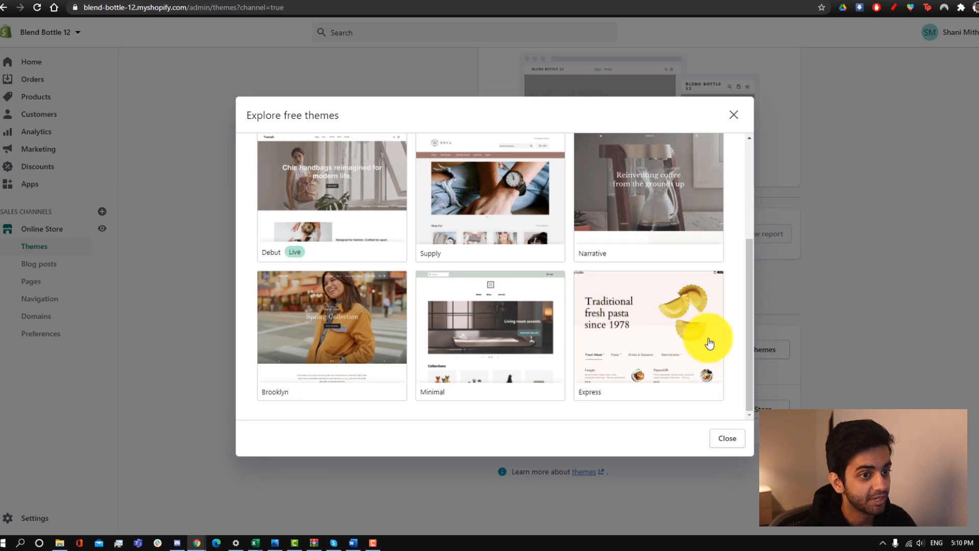
left_click(494, 362)
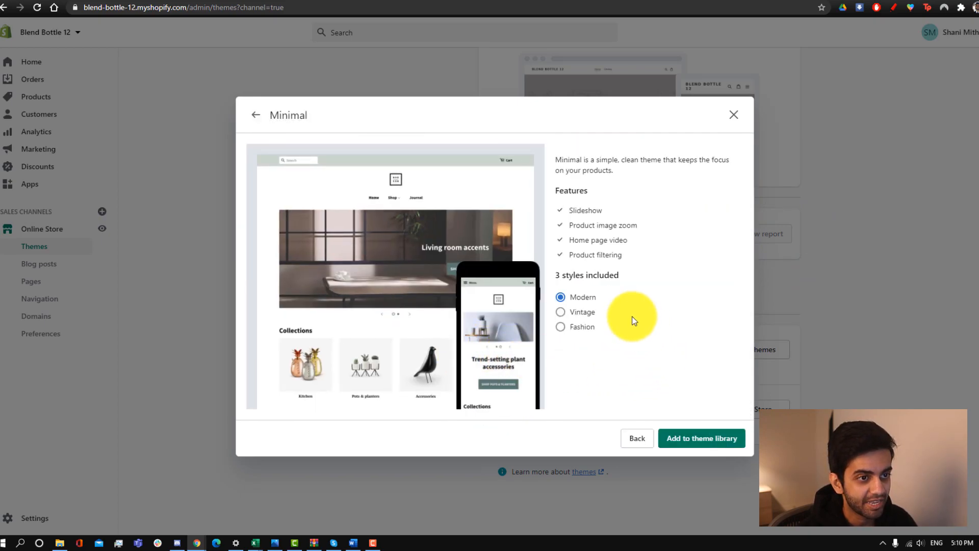
left_click(698, 439)
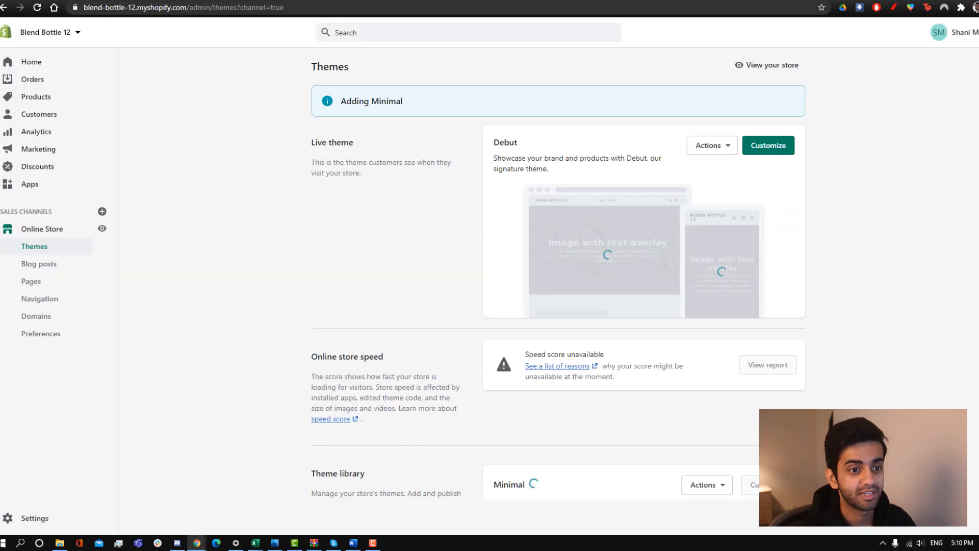
Step: Publish the newly added Minimal theme as the store's live theme
scroll(764, 304, "down", 3)
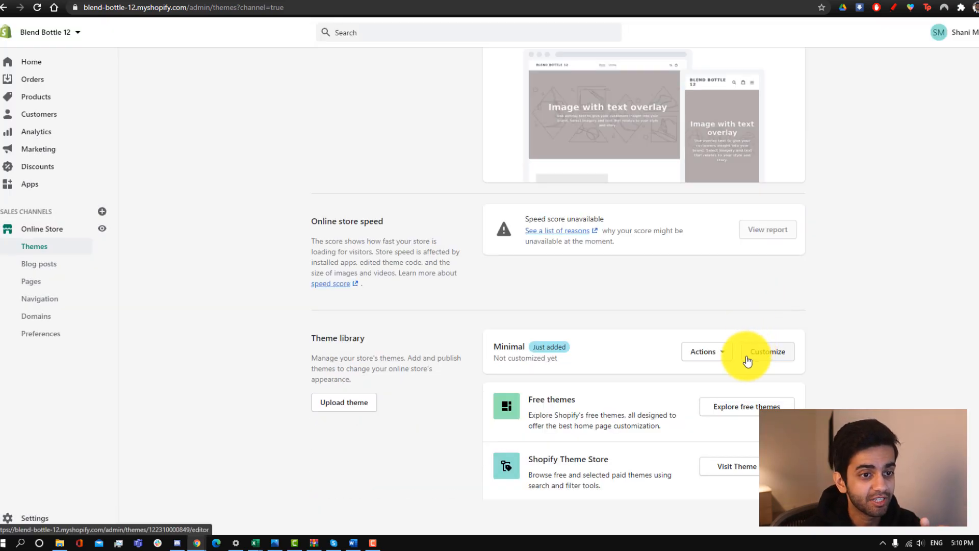
left_click(716, 355)
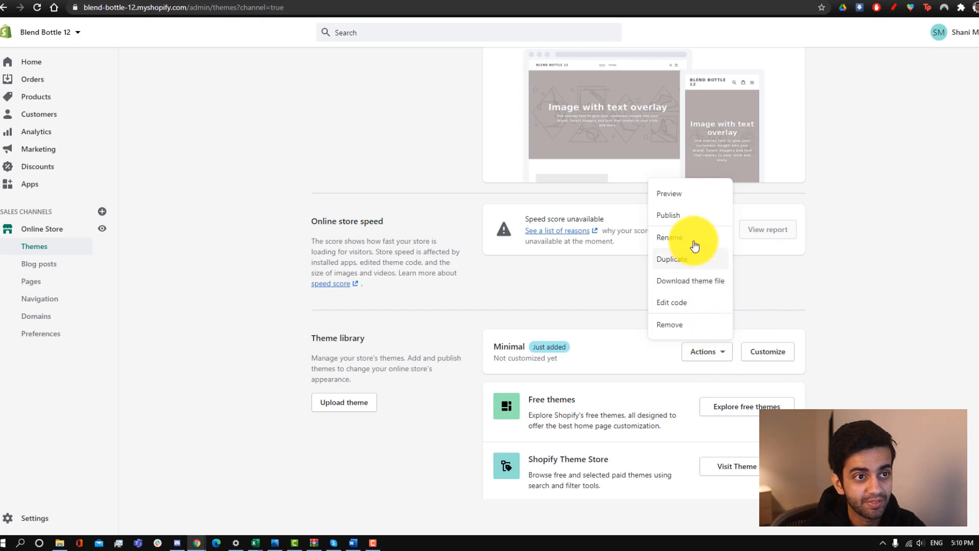
left_click(673, 216)
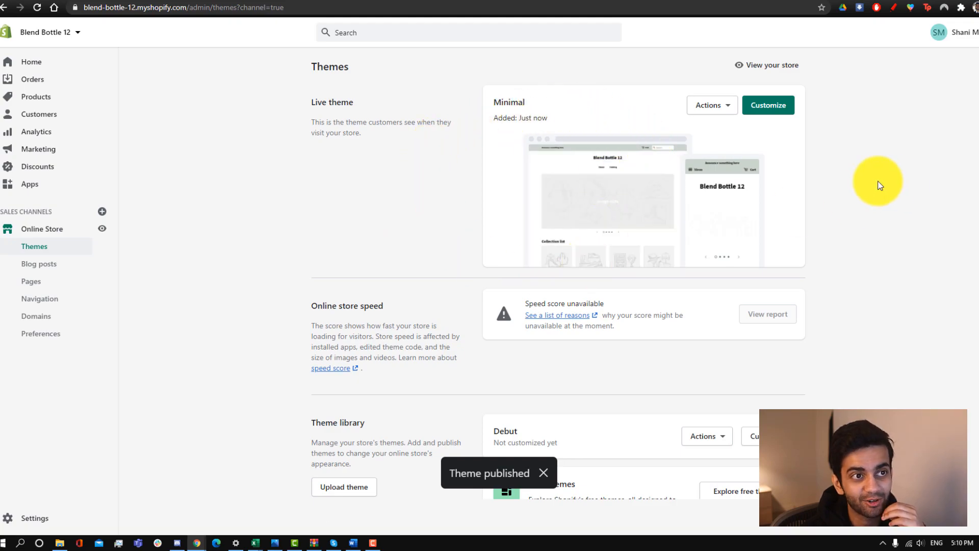
Step: Open the Minimal theme for customization and look at which page templates can be edited, staying on the home page
left_click(768, 106)
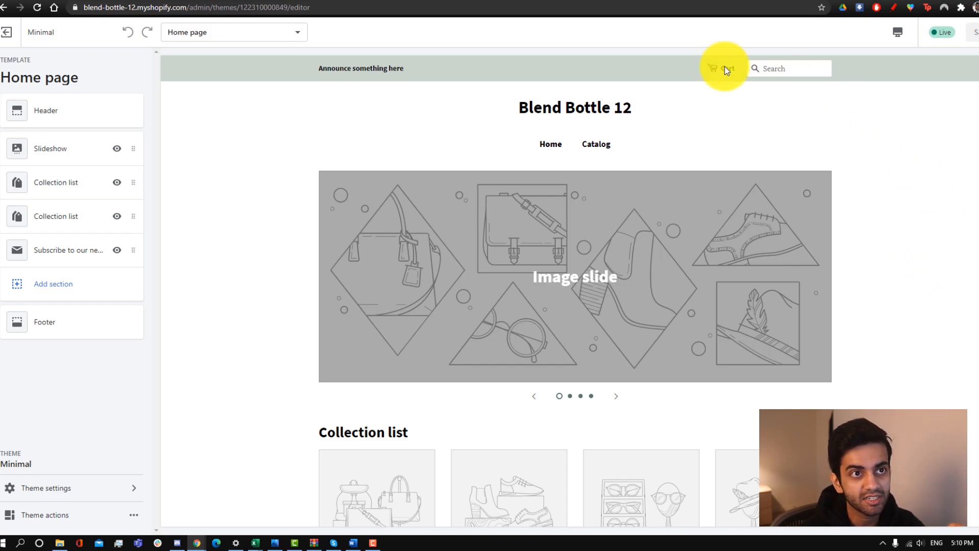
left_click(221, 32)
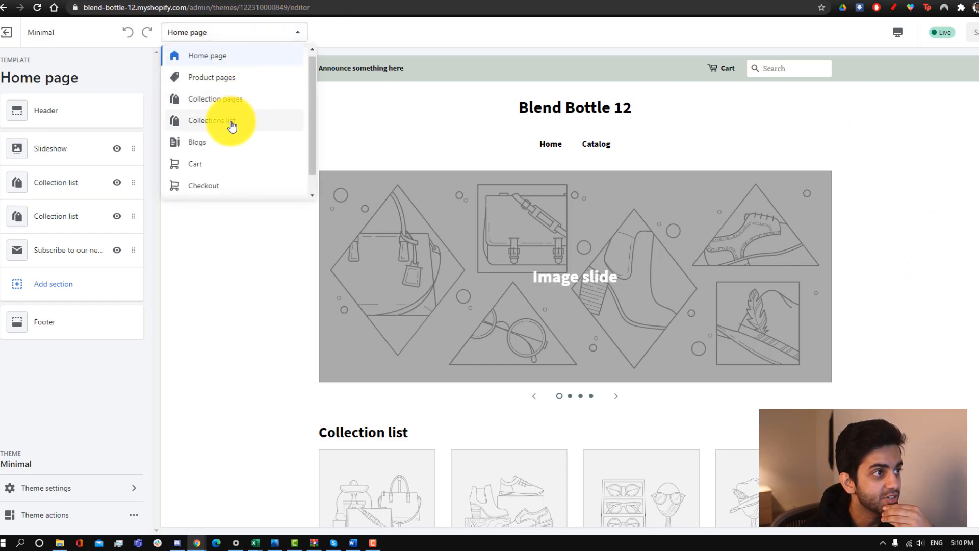
left_click(327, 38)
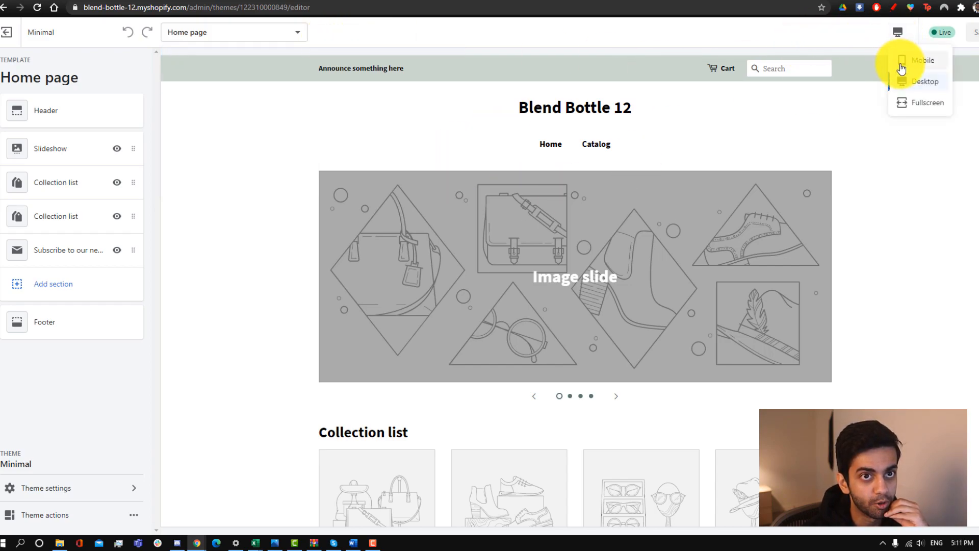
Step: Switch the theme preview to the mobile view and look through the home page from header to footer
left_click(901, 62)
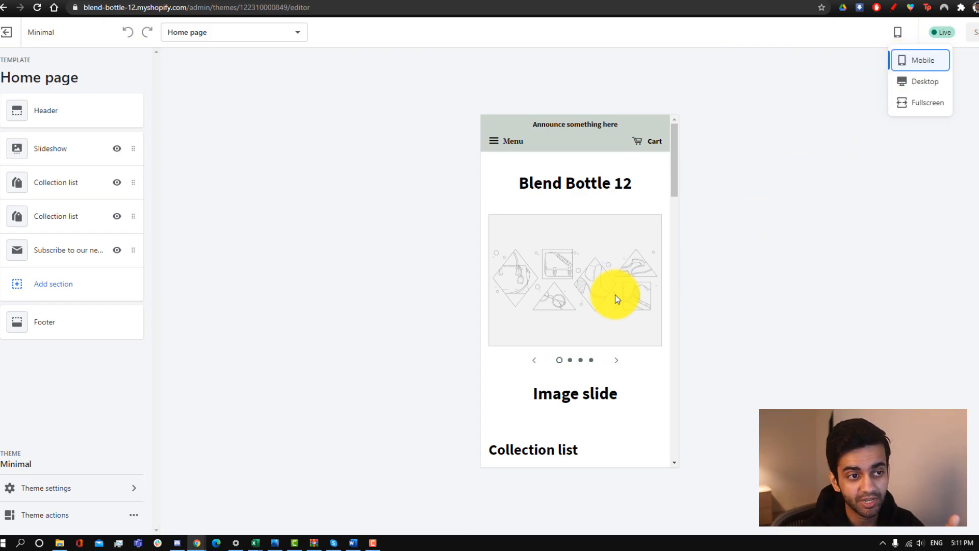
scroll(614, 298, "down", 10)
scroll(619, 312, "down", 3)
scroll(620, 349, "up", 15)
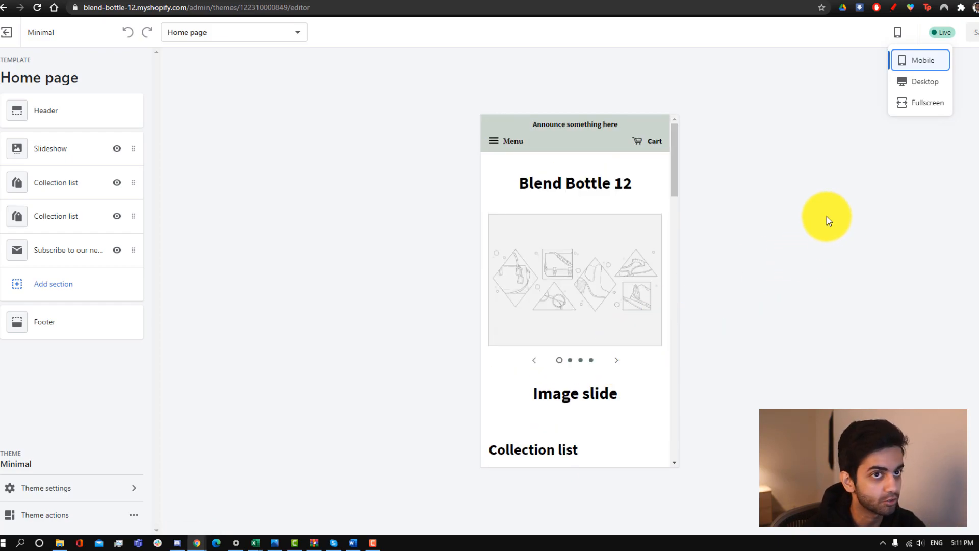
left_click(317, 153)
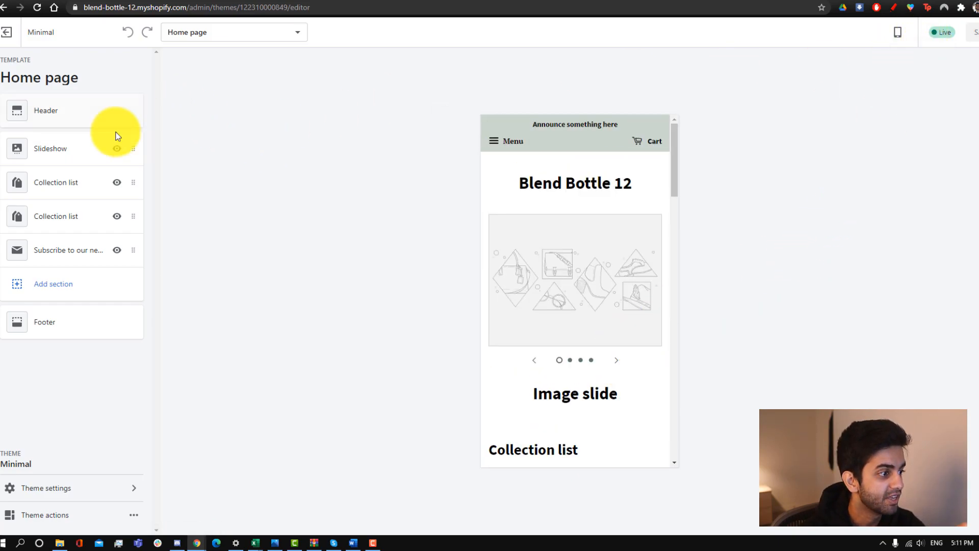
Step: Look at the home page's Header settings and the Layout category of the theme settings
left_click(59, 118)
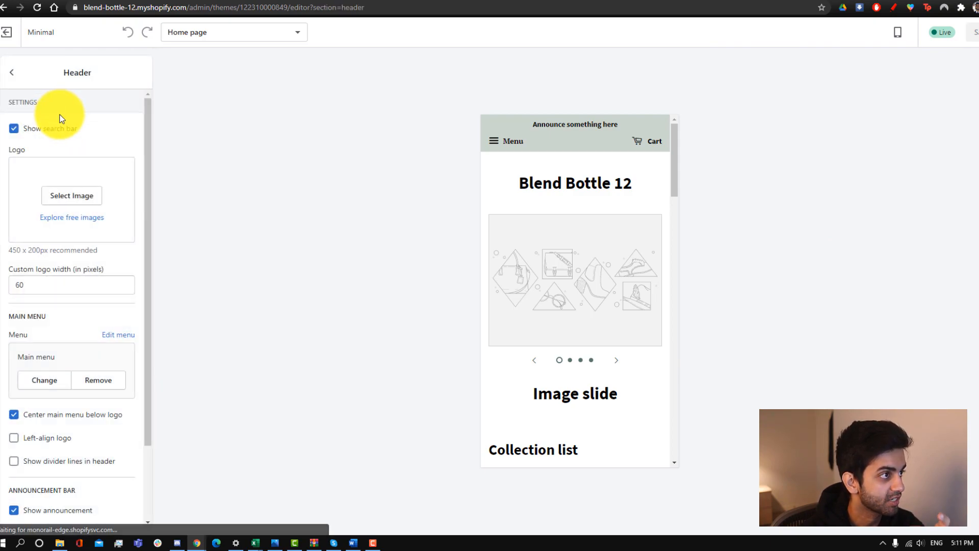
left_click(11, 75)
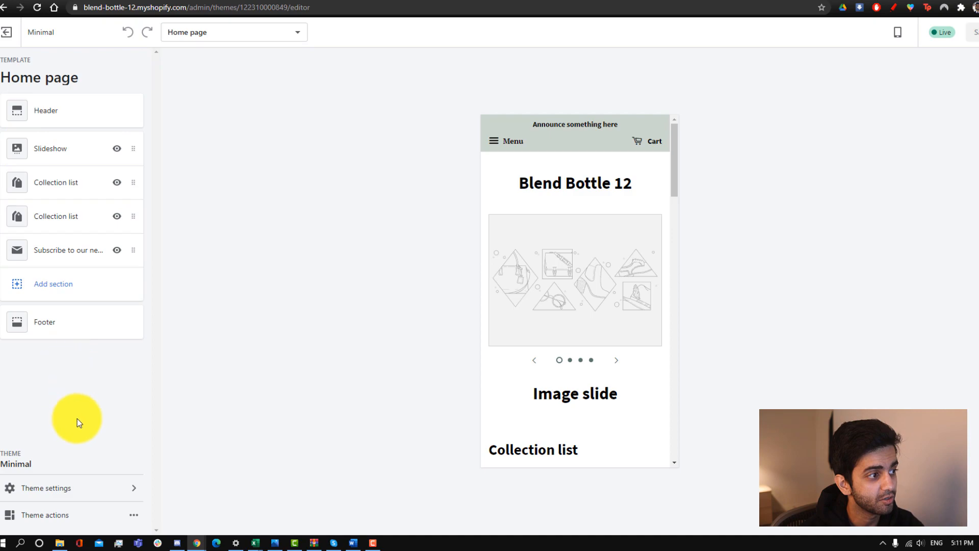
left_click(132, 491)
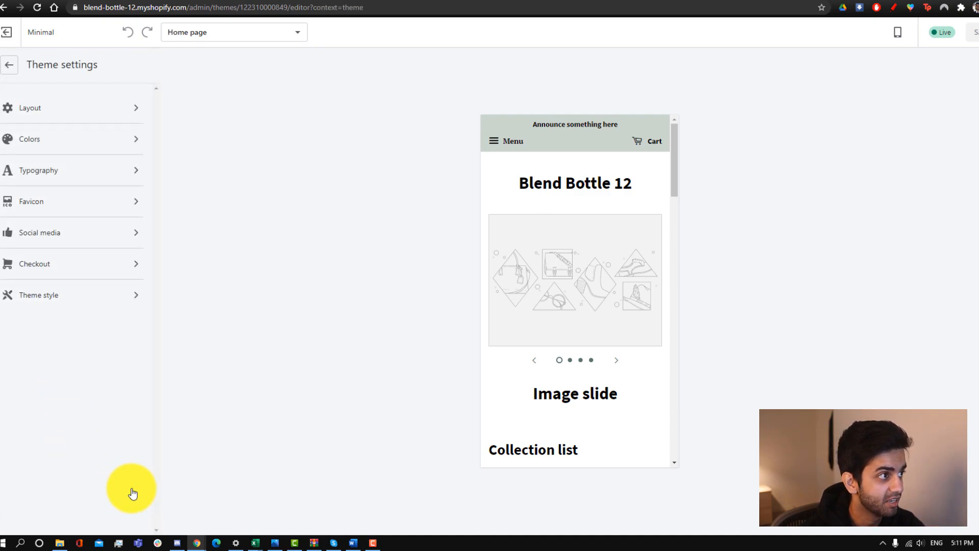
left_click(82, 117)
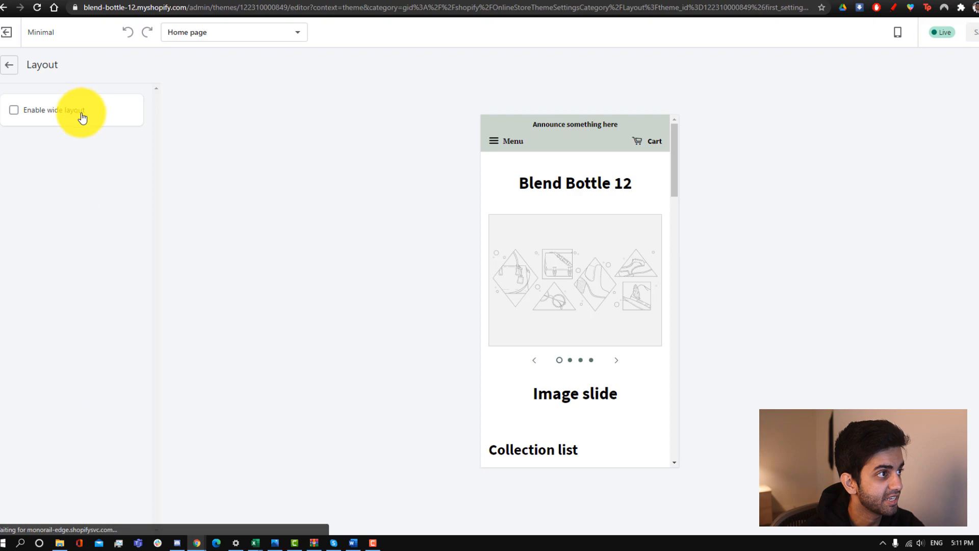
left_click(9, 70)
Step: Change the theme's top bar background color to a light blue, about #87C3D4
left_click(59, 146)
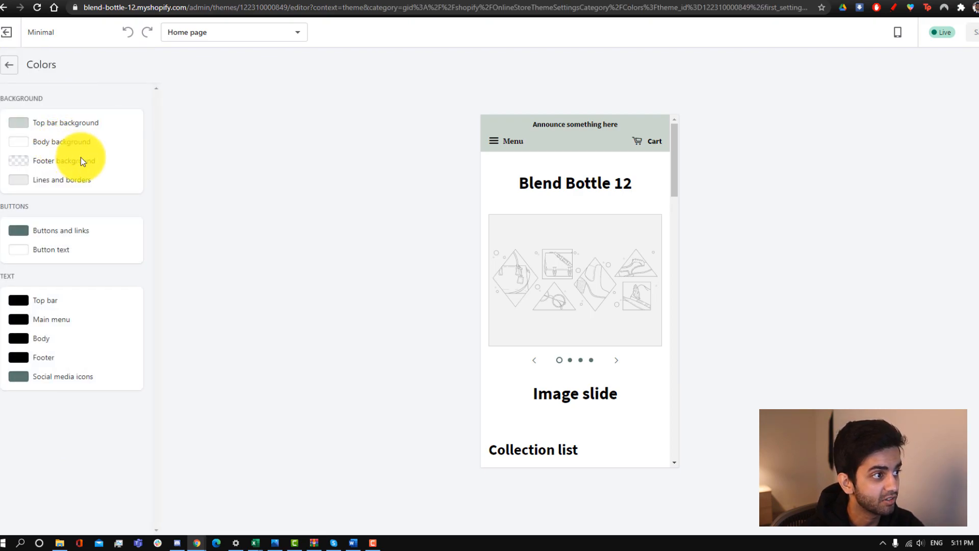
left_click(19, 123)
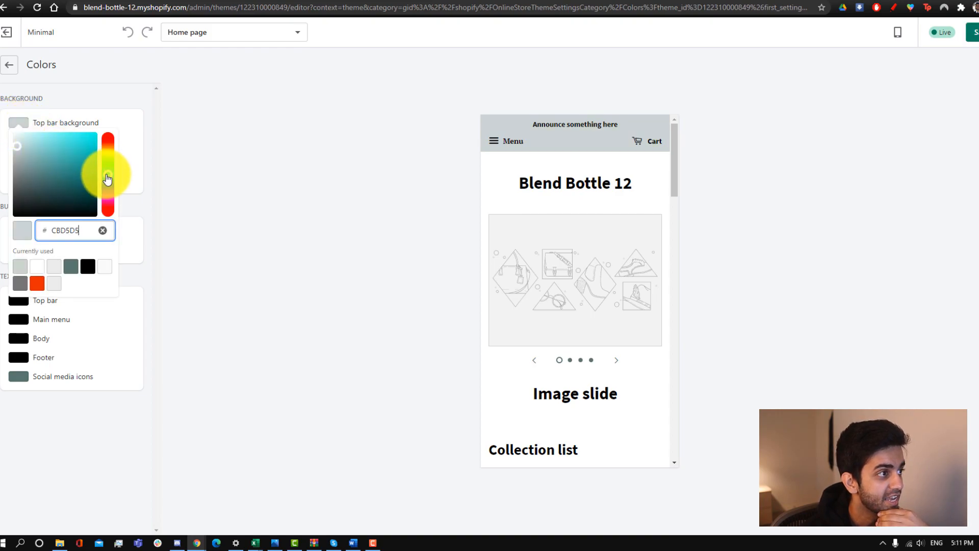
left_click(46, 133)
left_click(43, 146)
left_click(108, 181)
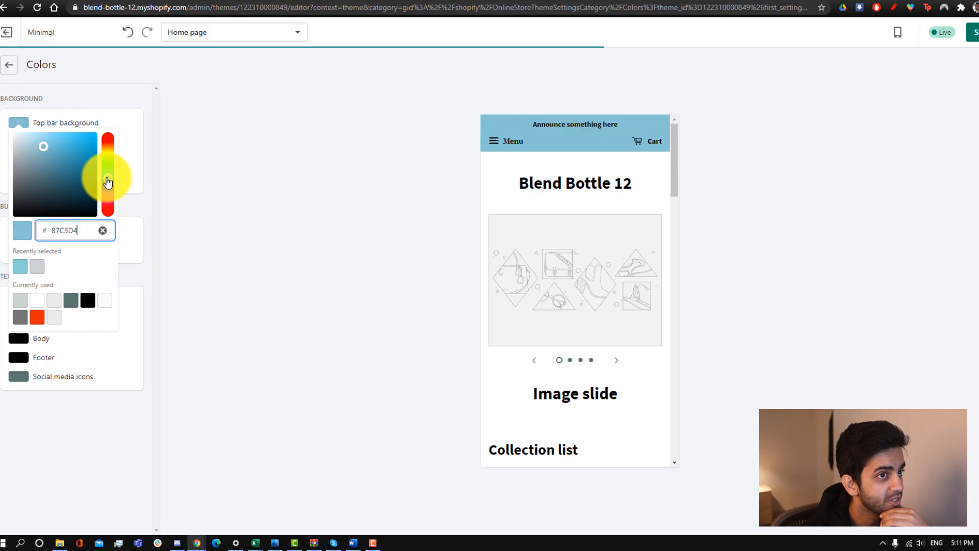
Step: Set the top bar background to light blue #BAEBF9 and apply the same color to Buttons and links
left_click(35, 140)
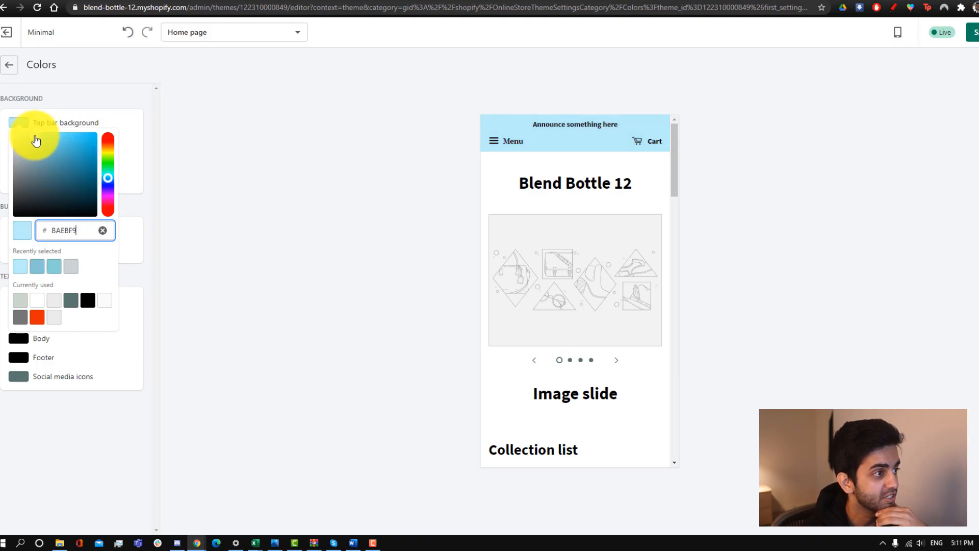
left_click_drag(75, 231, 42, 232)
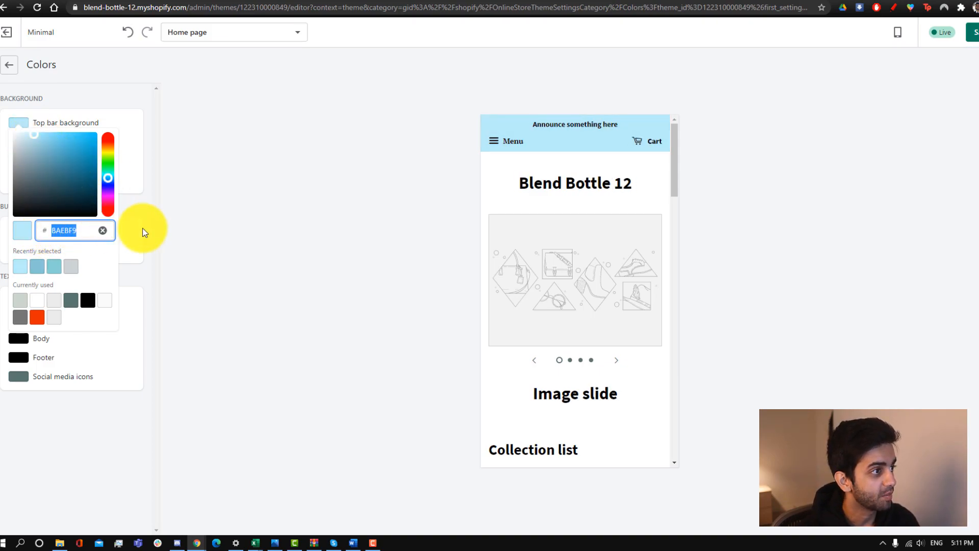
left_click(192, 228)
left_click(16, 231)
left_click(235, 340)
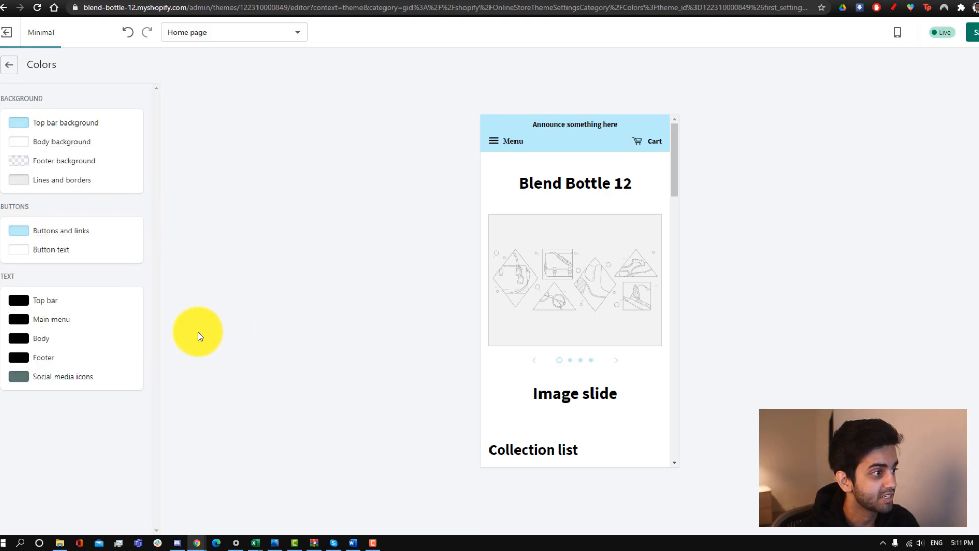
Step: Set the Social media icons color to #BAEBF9 and save the theme changes
left_click(18, 374)
double_click(84, 266)
key("ctrl+v")
left_click(214, 326)
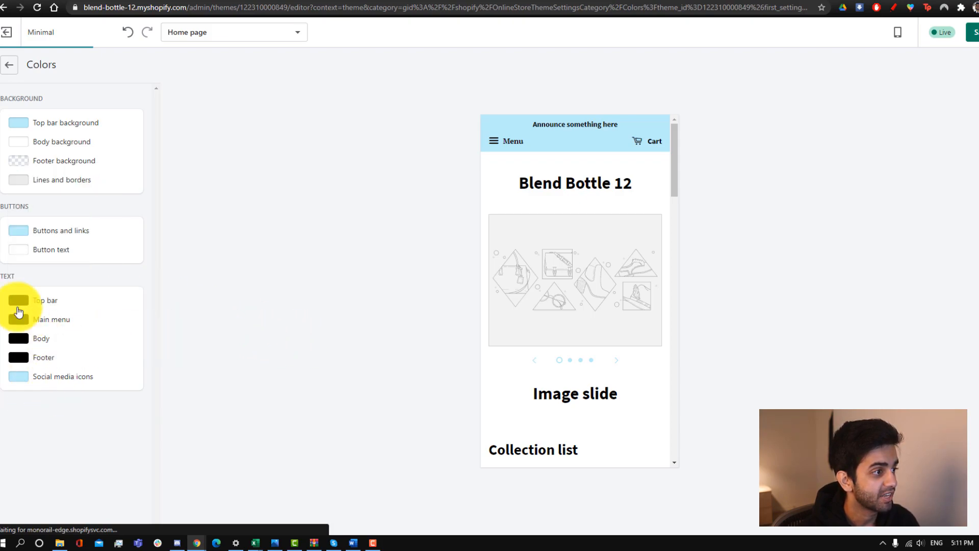
left_click(7, 66)
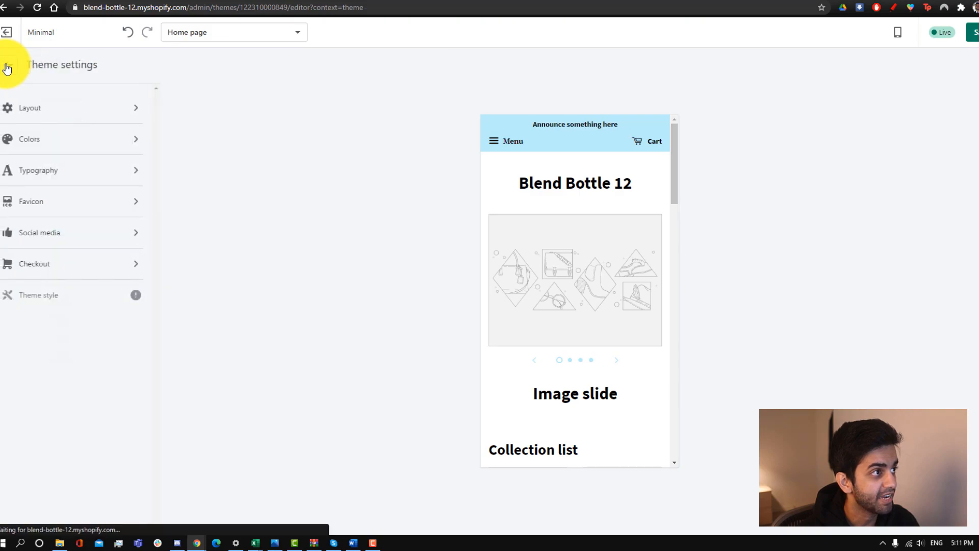
left_click(975, 41)
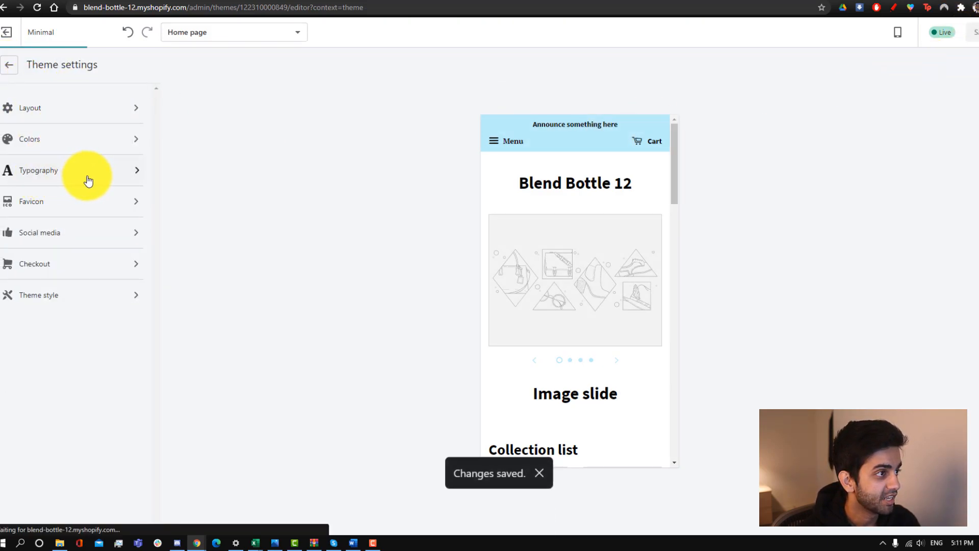
Step: Look through the theme's Typography settings for body text, headings, and navigation and buttons
left_click(62, 179)
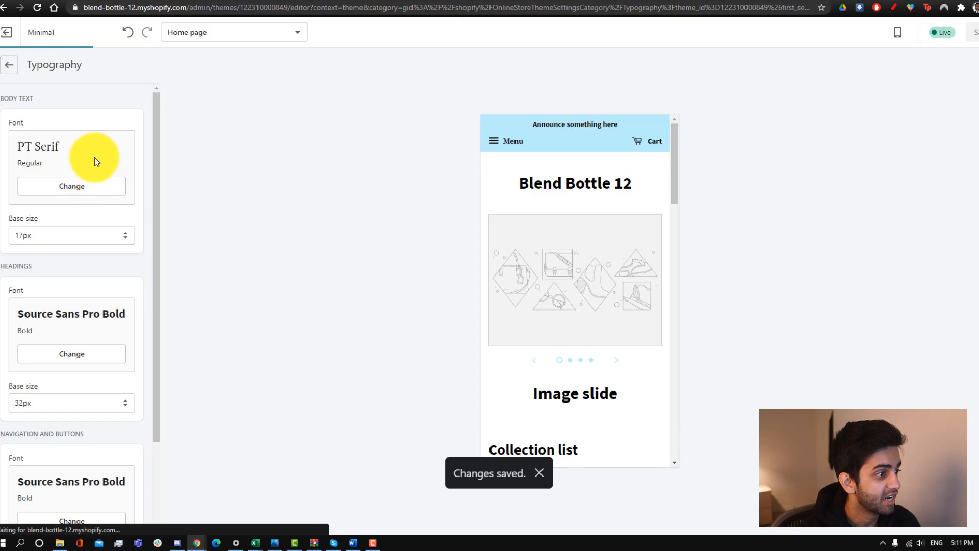
scroll(96, 229, "down", 1)
scroll(79, 204, "up", 1)
scroll(78, 204, "down", 2)
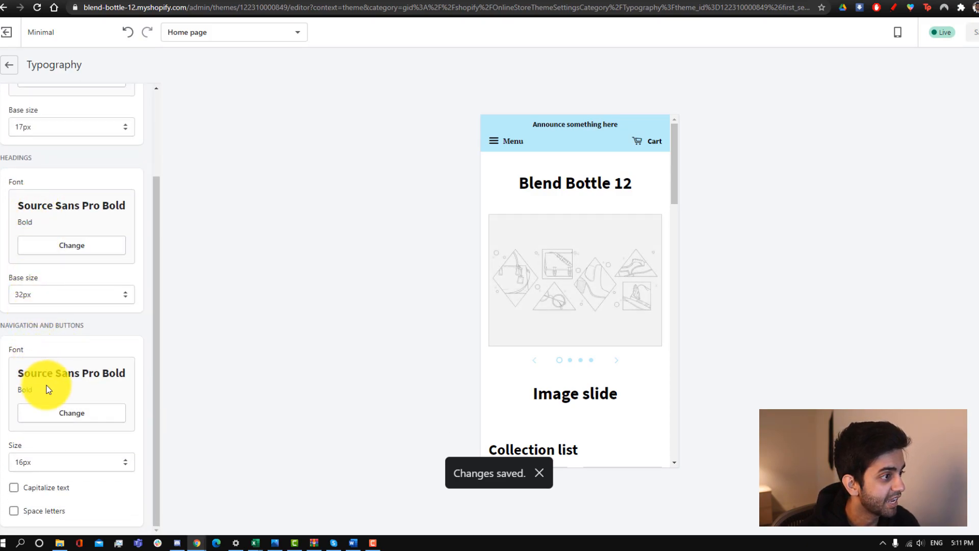
scroll(59, 394, "up", 2)
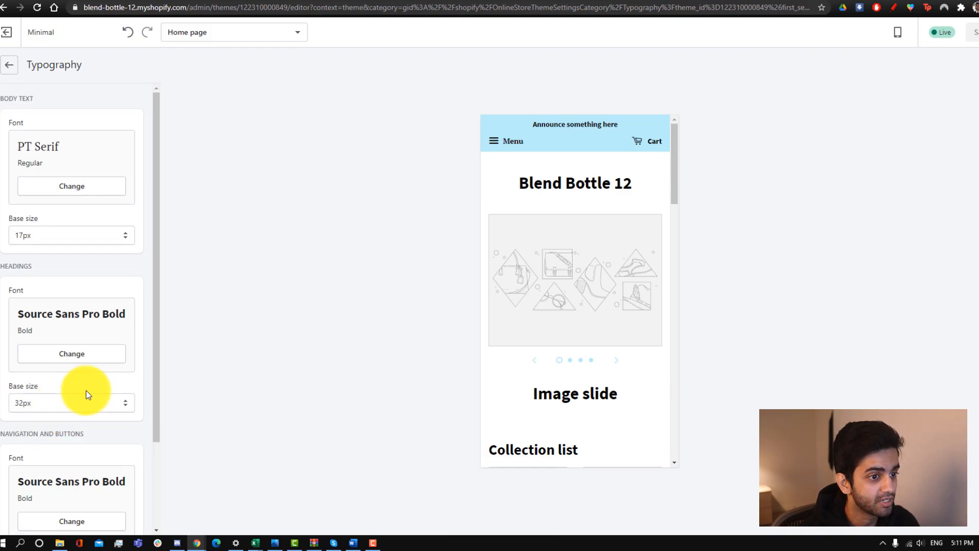
scroll(557, 385, "down", 5)
scroll(557, 386, "up", 5)
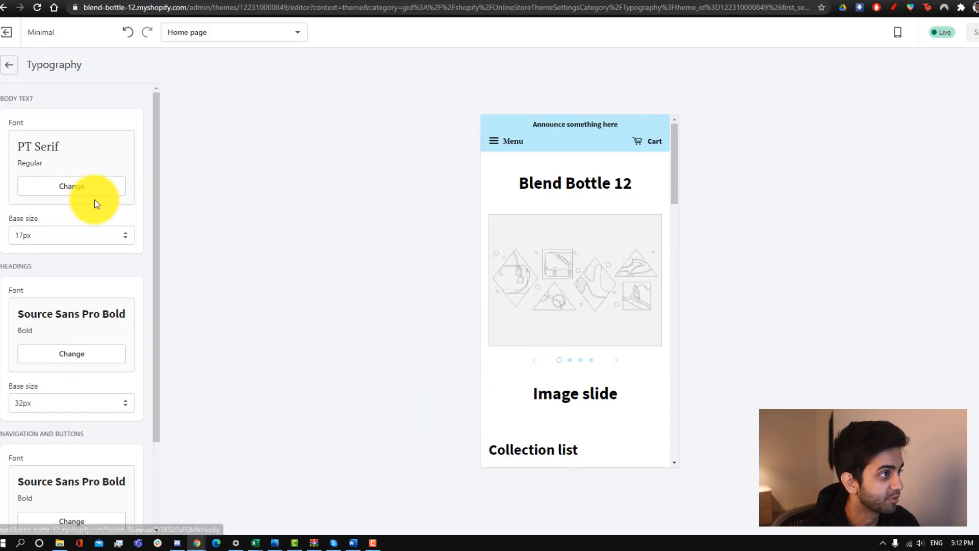
left_click(8, 69)
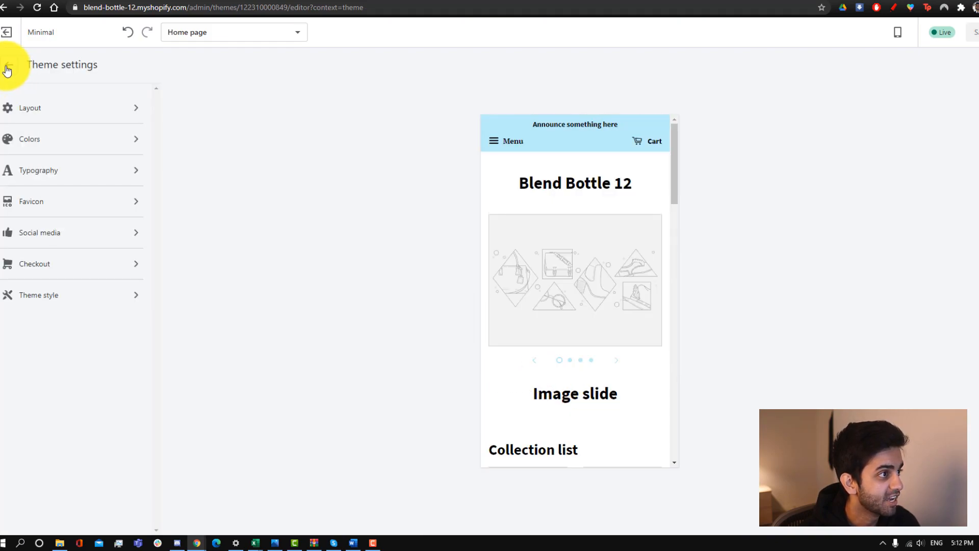
Step: Open the theme's Favicon settings and view the Blueberries emoji favicon page on favicon.io
left_click(57, 207)
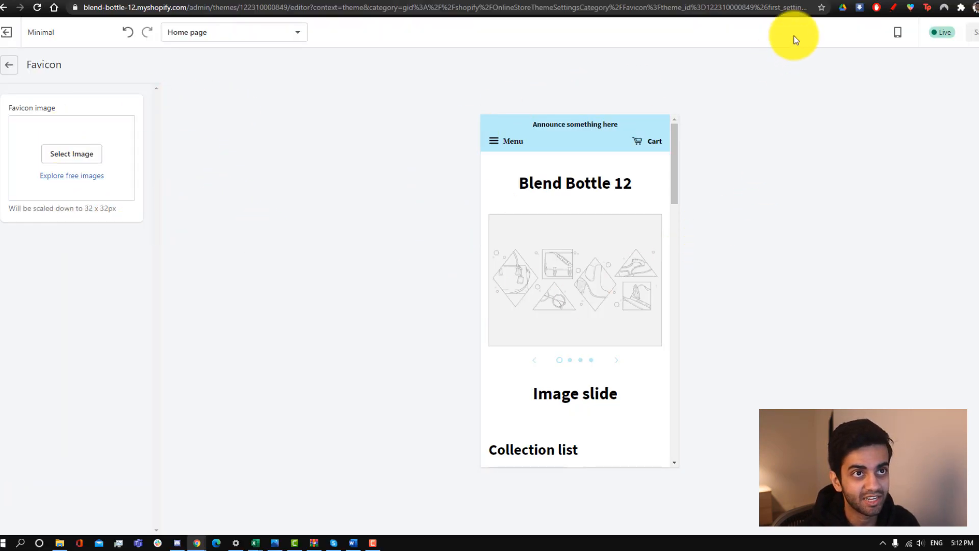
left_click(729, 0)
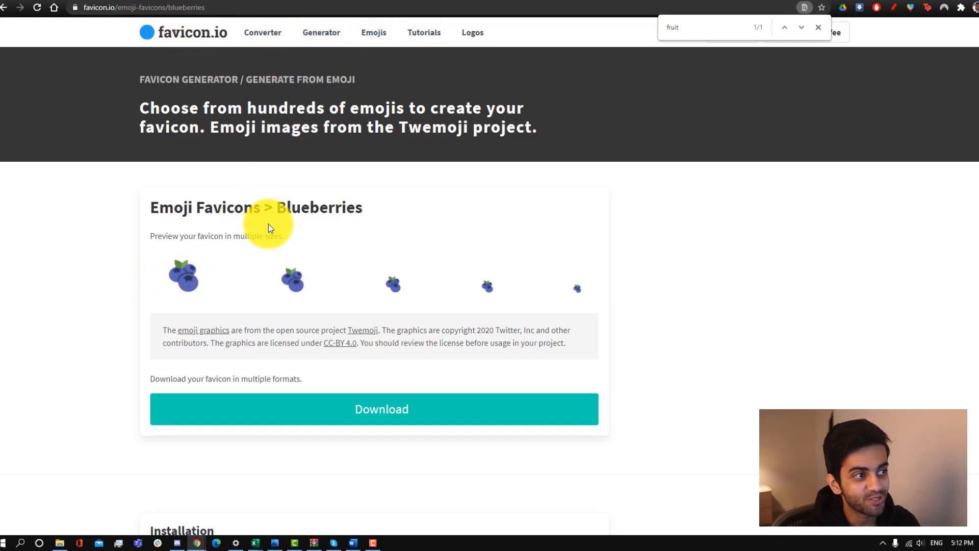
left_click_drag(151, 210, 254, 227)
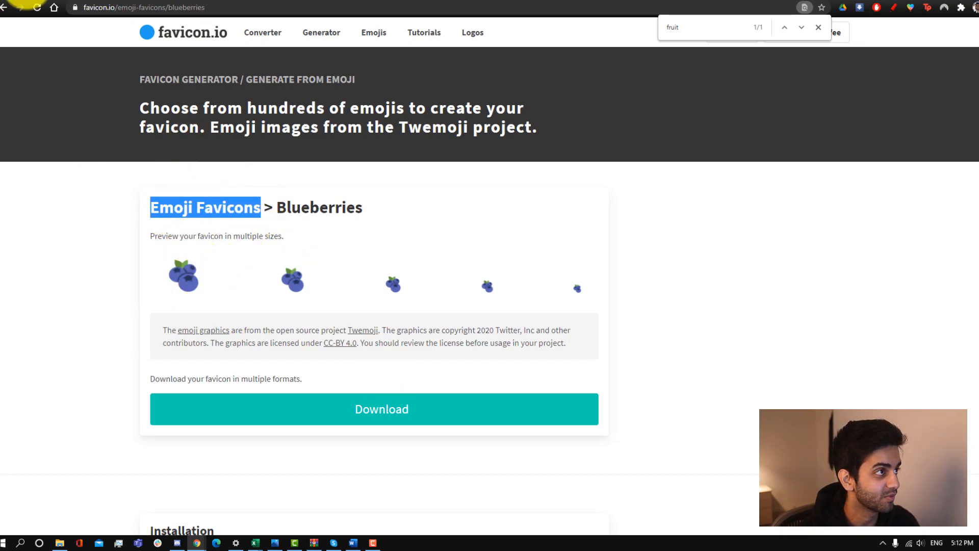
left_click(19, 1)
Step: Upload the blueberries icon to the Shopify image library and use it as the theme's favicon image
left_click(77, 159)
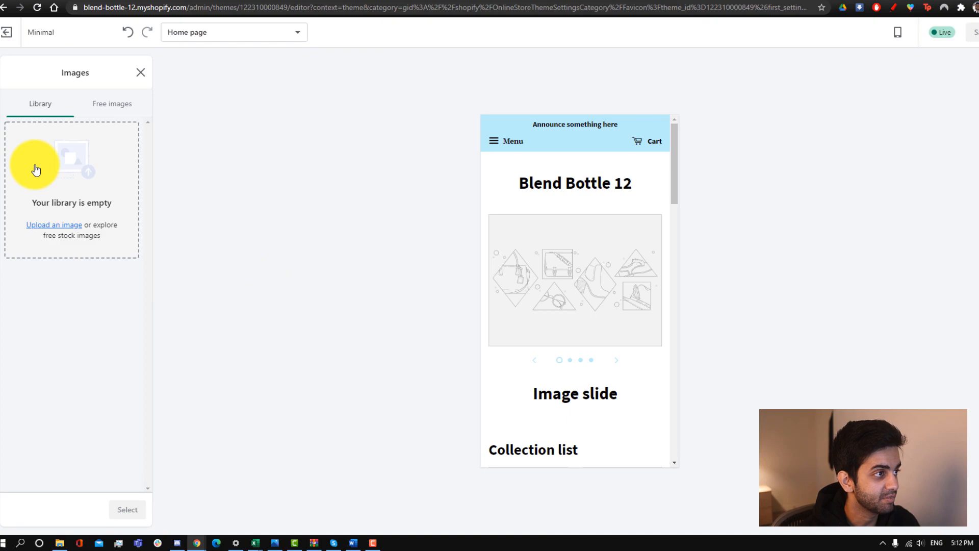
left_click(35, 169)
double_click(345, 79)
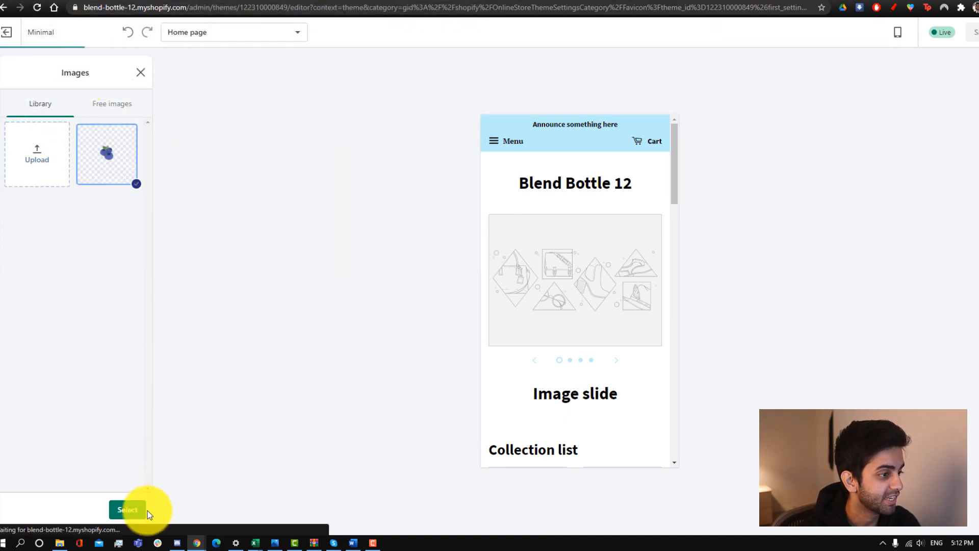
left_click(125, 511)
left_click(12, 65)
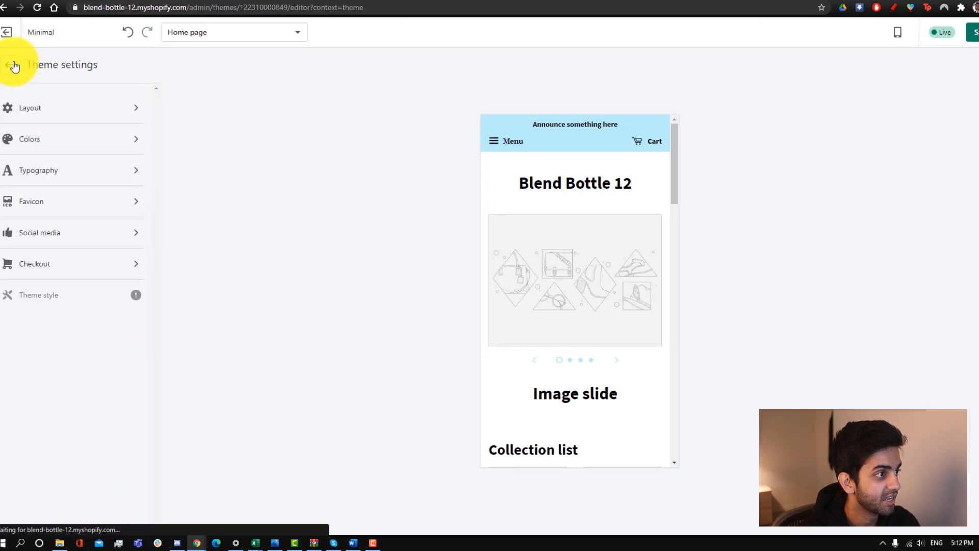
Step: Look through the account fields in the theme's Social media settings
left_click(63, 234)
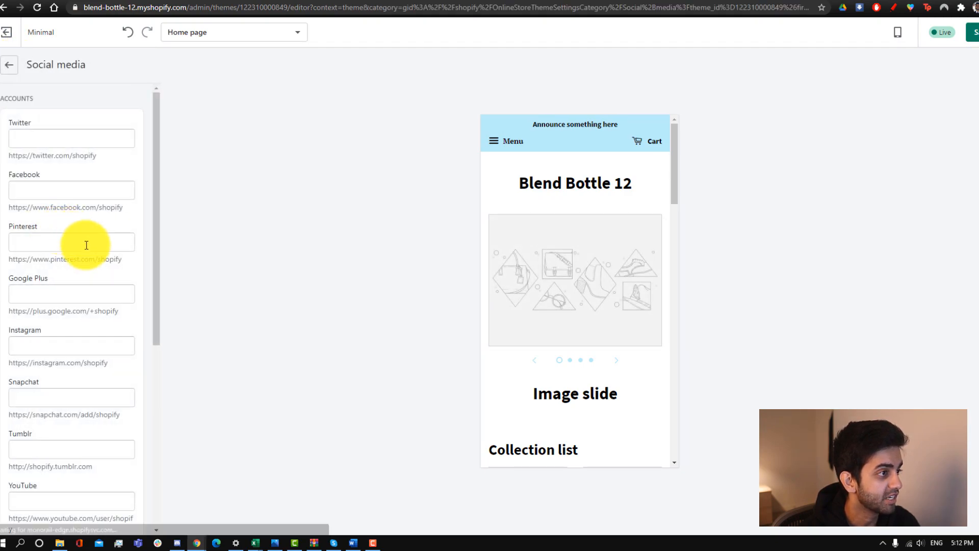
scroll(84, 247, "down", 6)
scroll(83, 260, "up", 6)
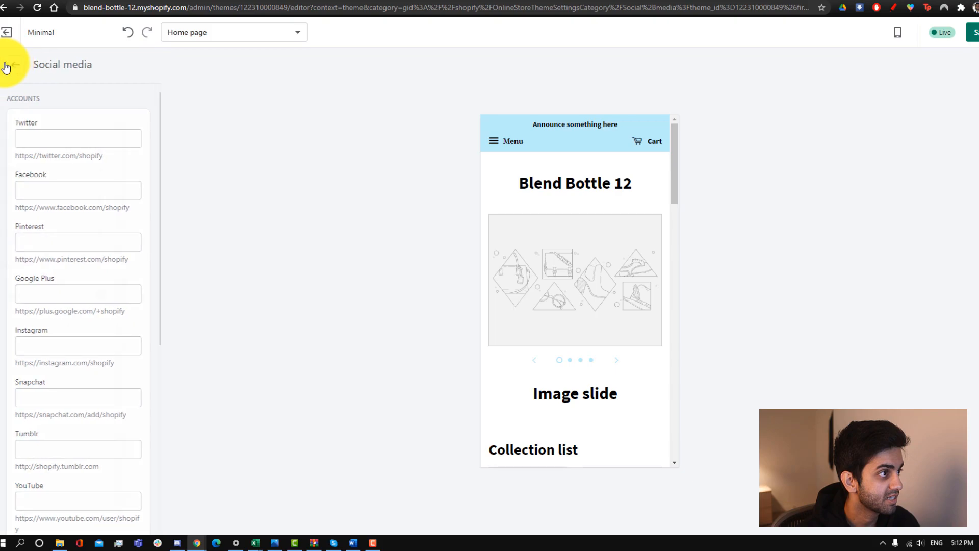
left_click(8, 65)
Step: Set the Buttons color in the theme's Checkout settings to #BAEBF9
left_click(50, 266)
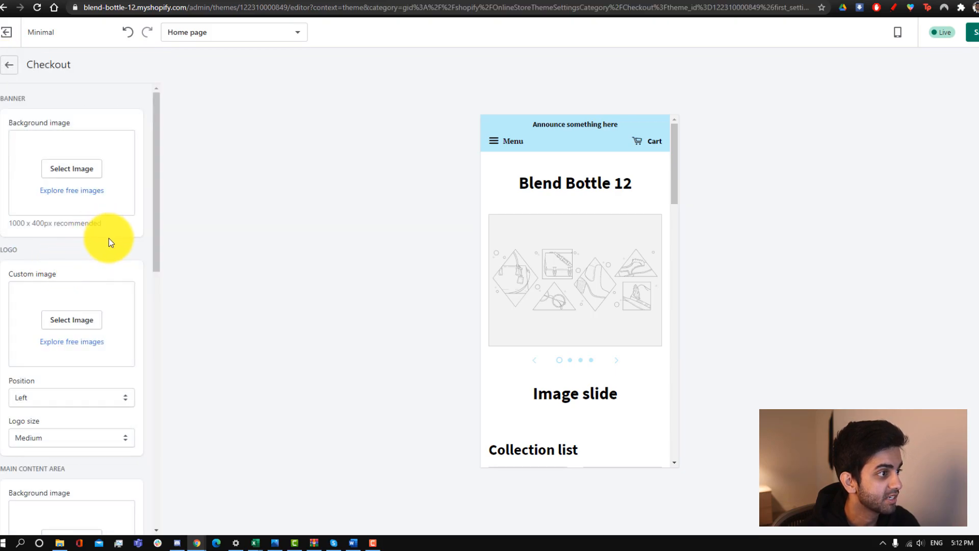
scroll(109, 241, "down", 4)
scroll(82, 281, "up", 4)
scroll(61, 324, "down", 5)
scroll(69, 330, "down", 3)
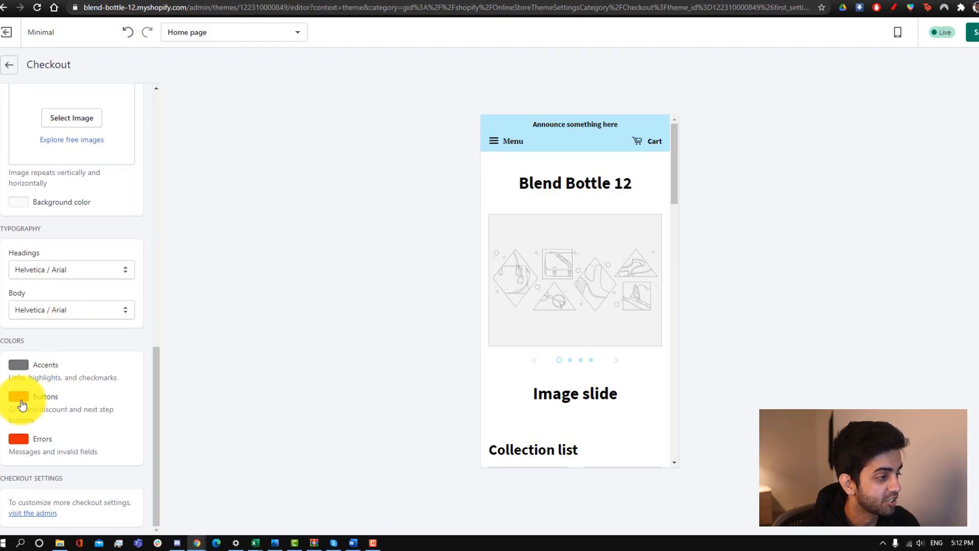
left_click(20, 398)
left_click_drag(76, 284, 35, 284)
type("BAEBF9")
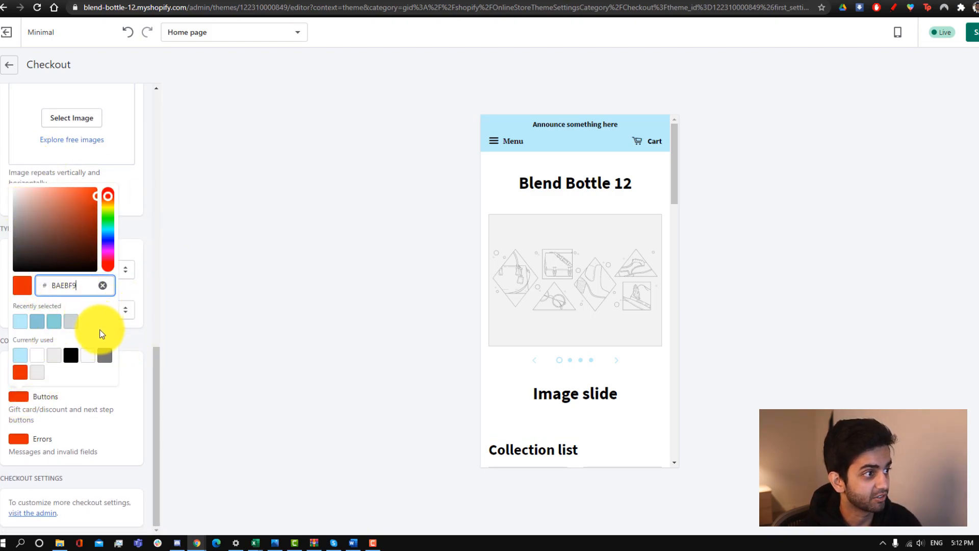
left_click(120, 389)
scroll(68, 97, "up", 4)
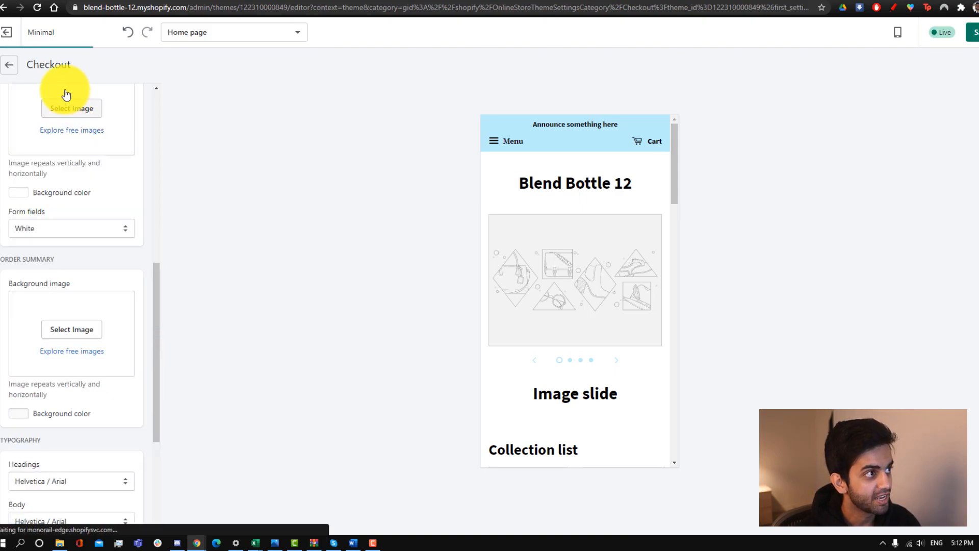
left_click(9, 65)
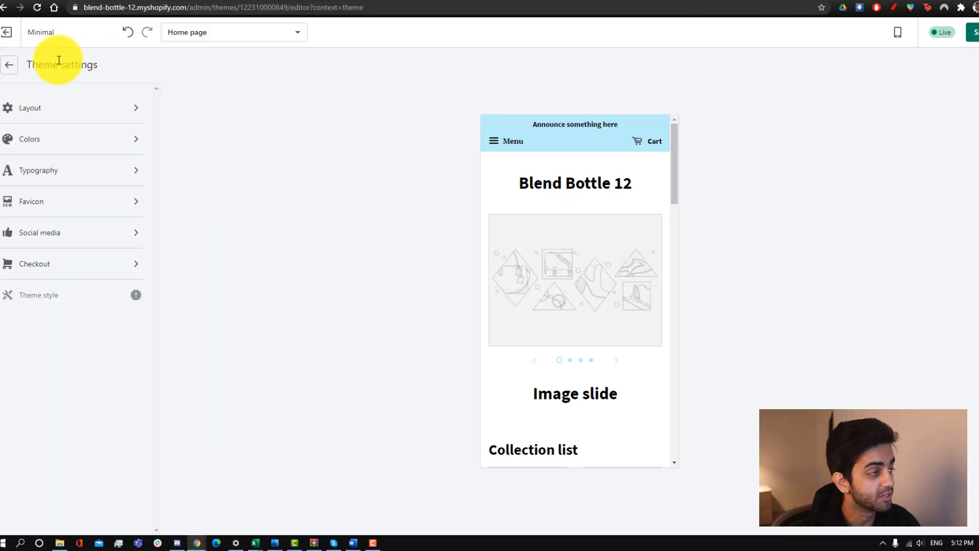
Step: Return to the home page sections, review the page preview and remove the Slideshow section
left_click(9, 65)
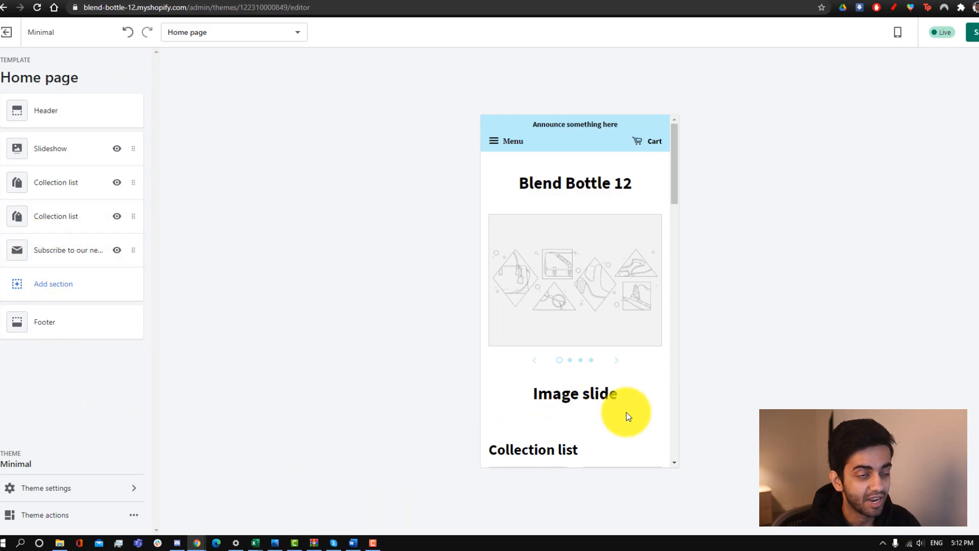
scroll(607, 270, "down", 10)
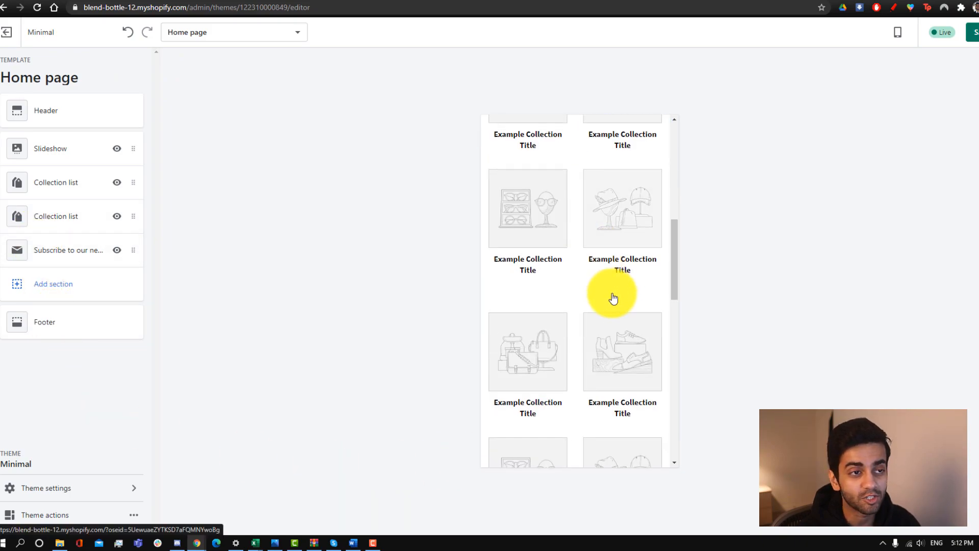
scroll(612, 297, "up", 10)
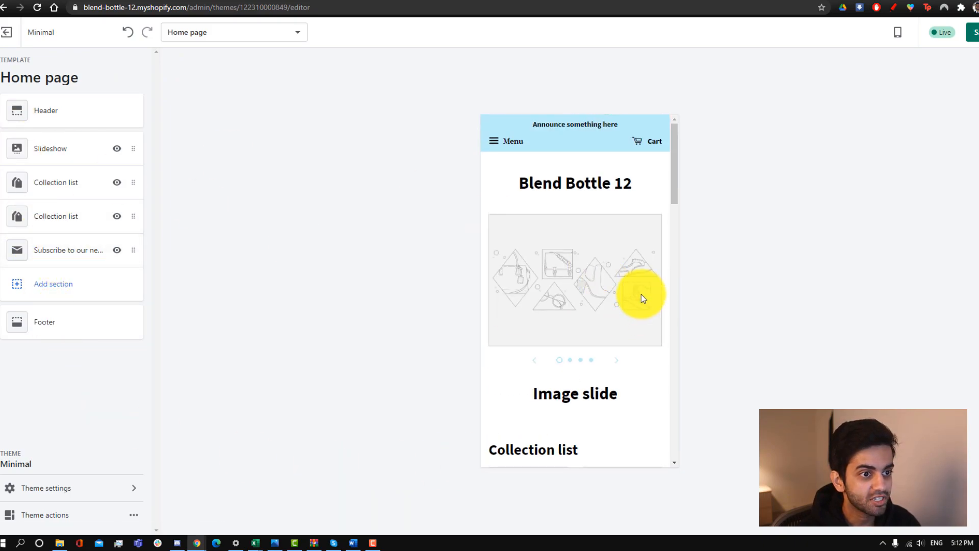
scroll(617, 310, "down", 15)
scroll(616, 310, "up", 10)
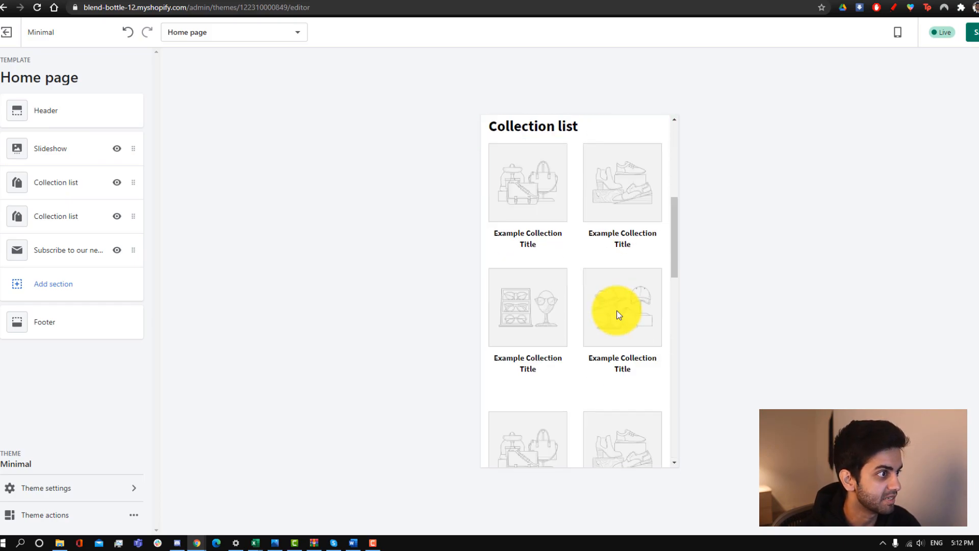
scroll(617, 310, "up", 10)
left_click(45, 153)
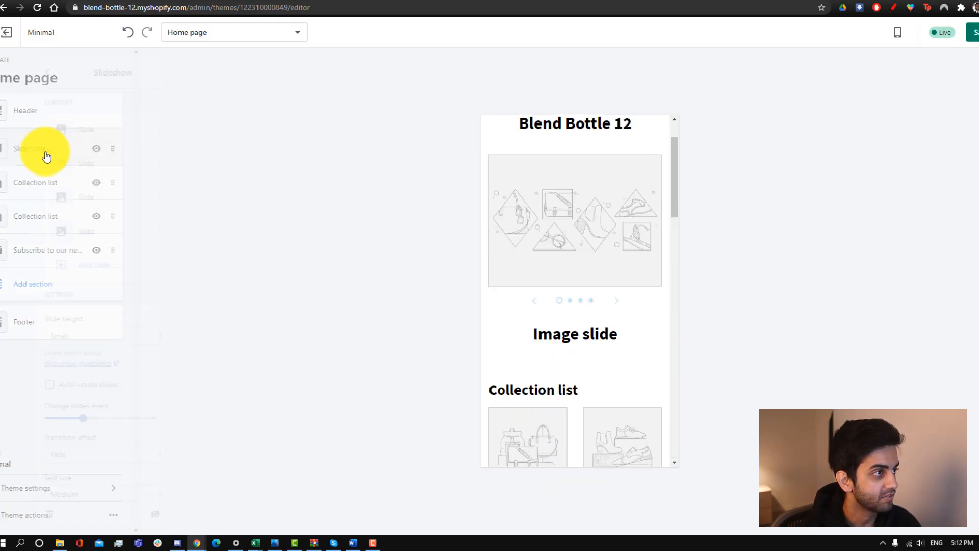
left_click(10, 511)
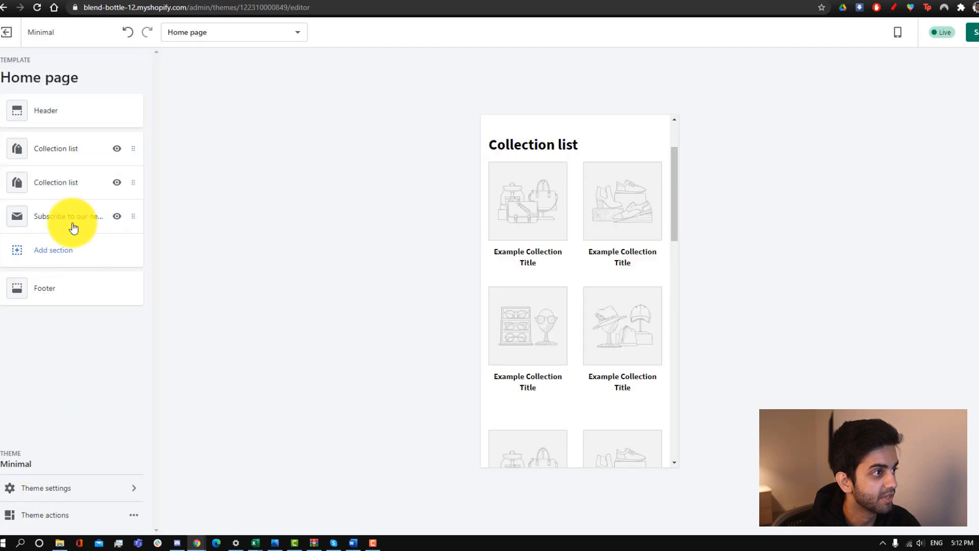
Step: Remove both Collection list sections and the Subscribe to our newsletter section from the home page
left_click(59, 151)
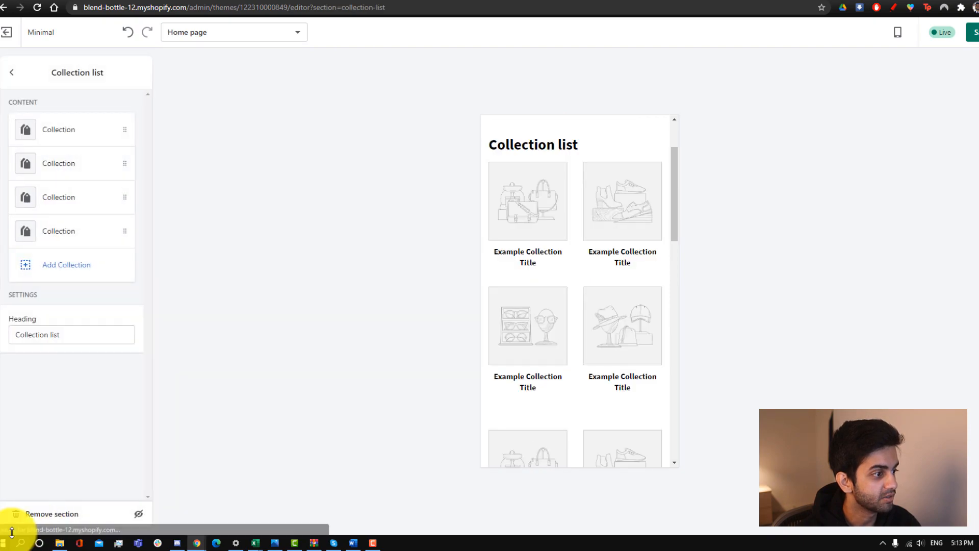
left_click(37, 518)
left_click(59, 157)
left_click(41, 514)
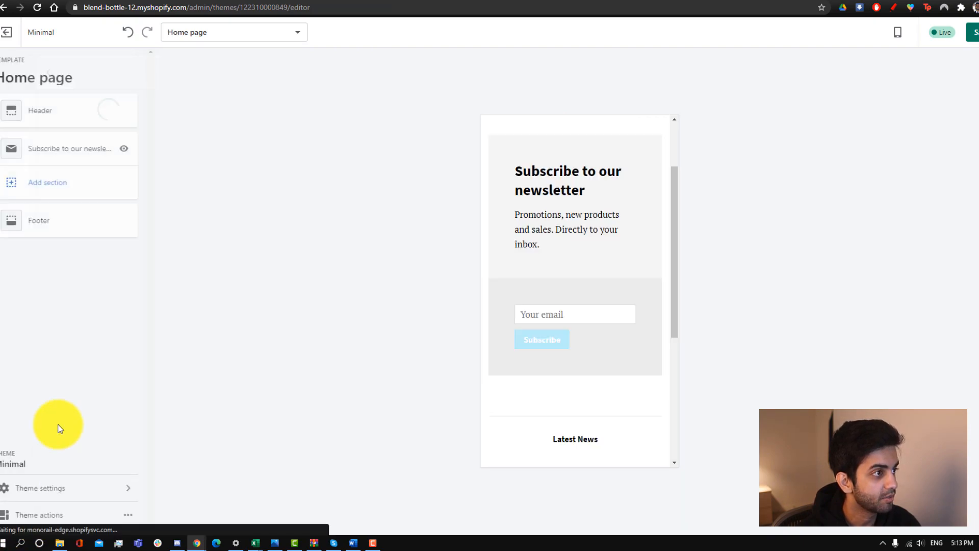
left_click(53, 155)
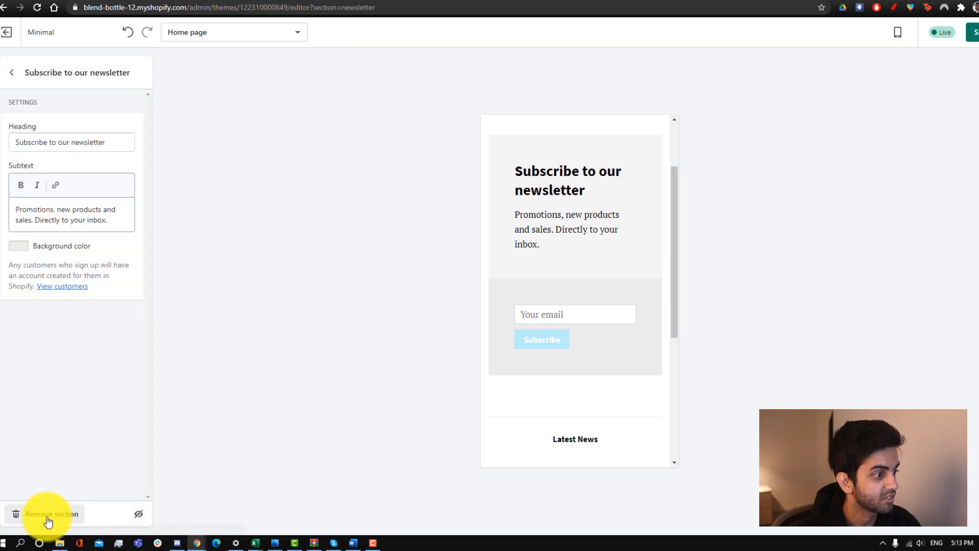
left_click(46, 518)
Step: Upload the Blend Bottle logo image as the header logo and set its custom logo width to 180 pixels
left_click(32, 110)
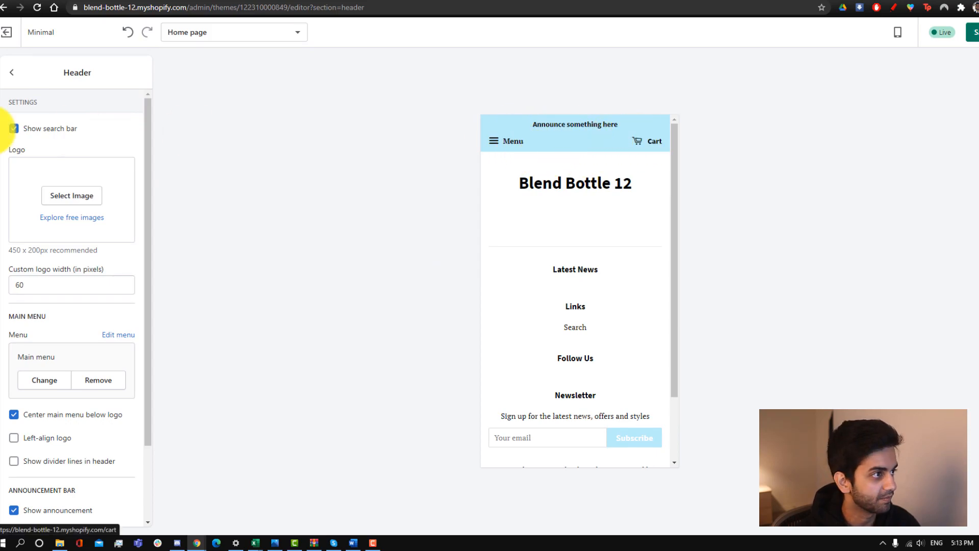
left_click(74, 200)
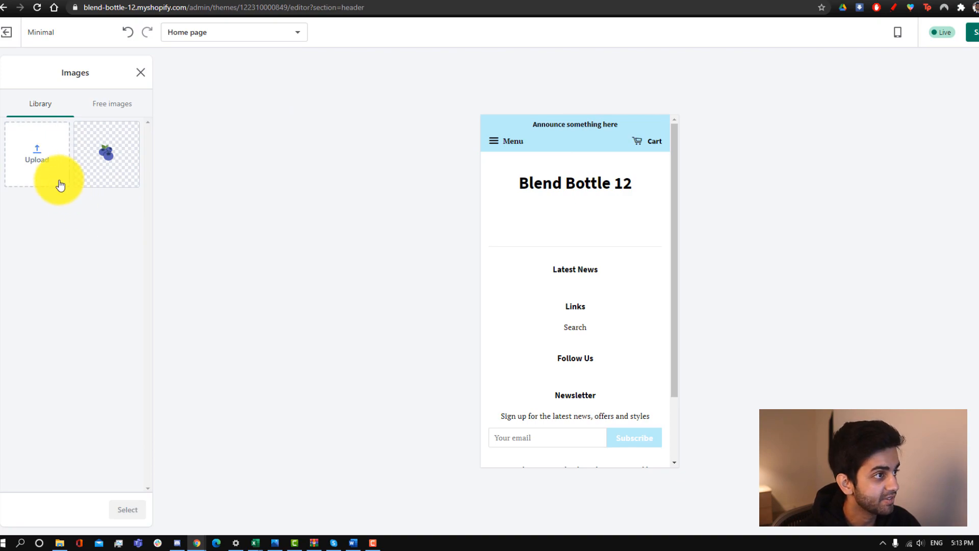
left_click(36, 168)
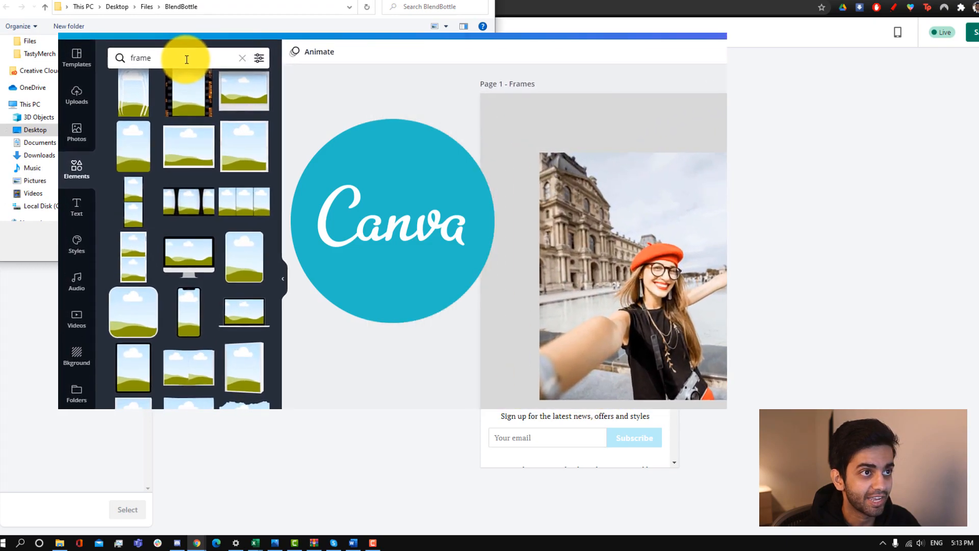
left_click(461, 247)
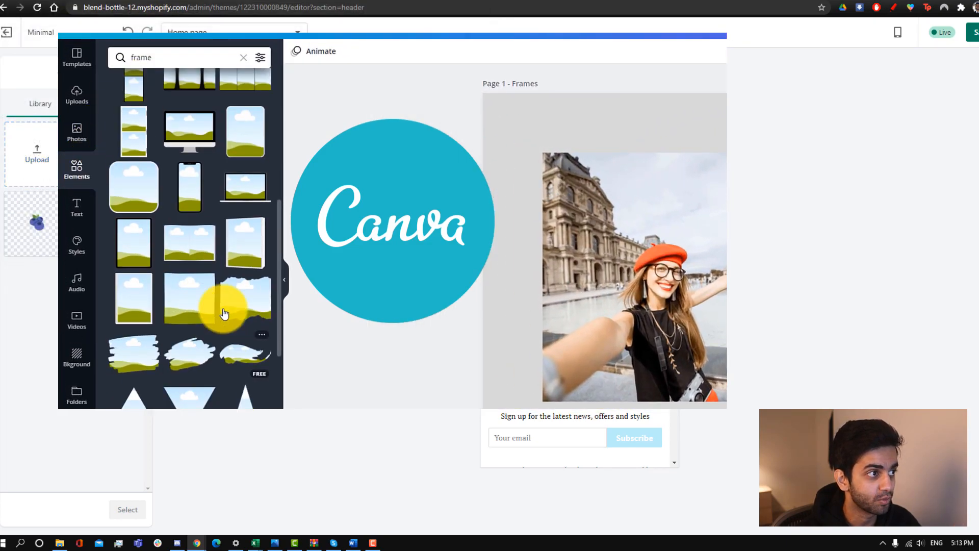
left_click(119, 171)
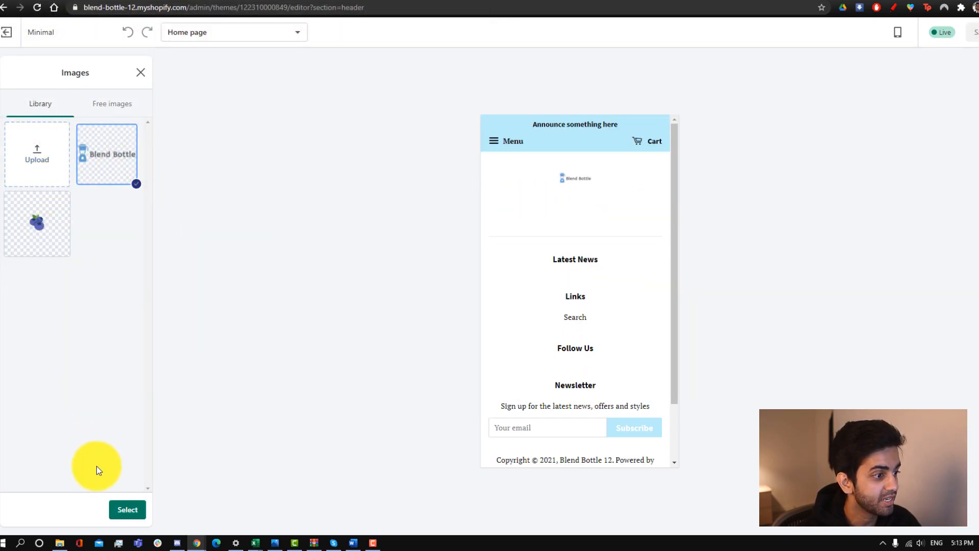
left_click(128, 510)
left_click(23, 304)
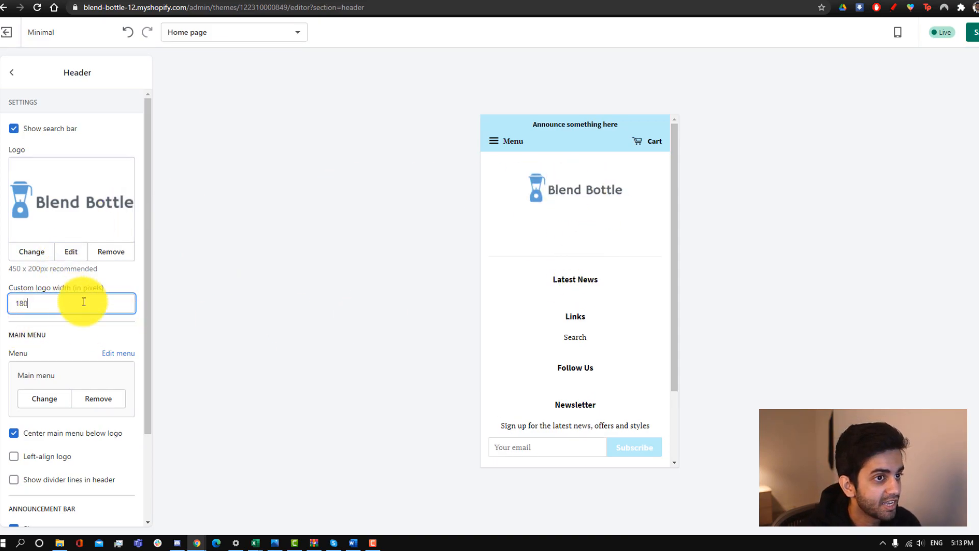
left_click(80, 341)
Step: Replace the header's announcement bar text with "Save 25% for a limited time! Explore the Blend Bottle"
scroll(89, 351, "down", 1)
scroll(90, 350, "down", 1)
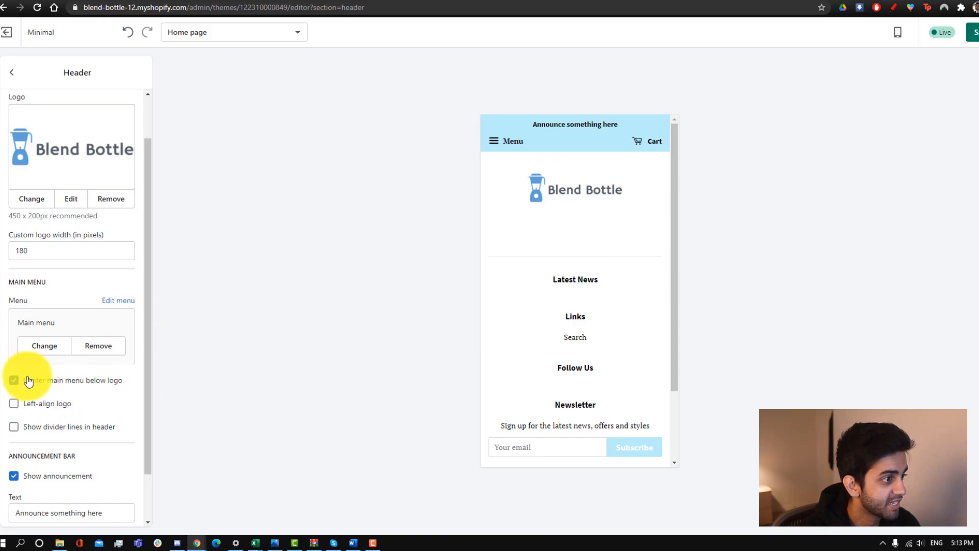
scroll(99, 388, "down", 1)
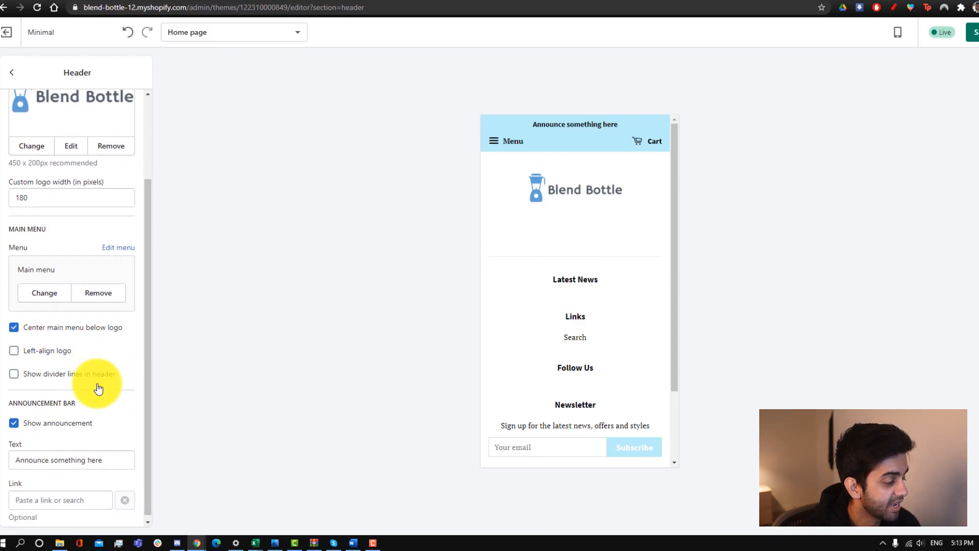
left_click_drag(102, 460, 1, 450)
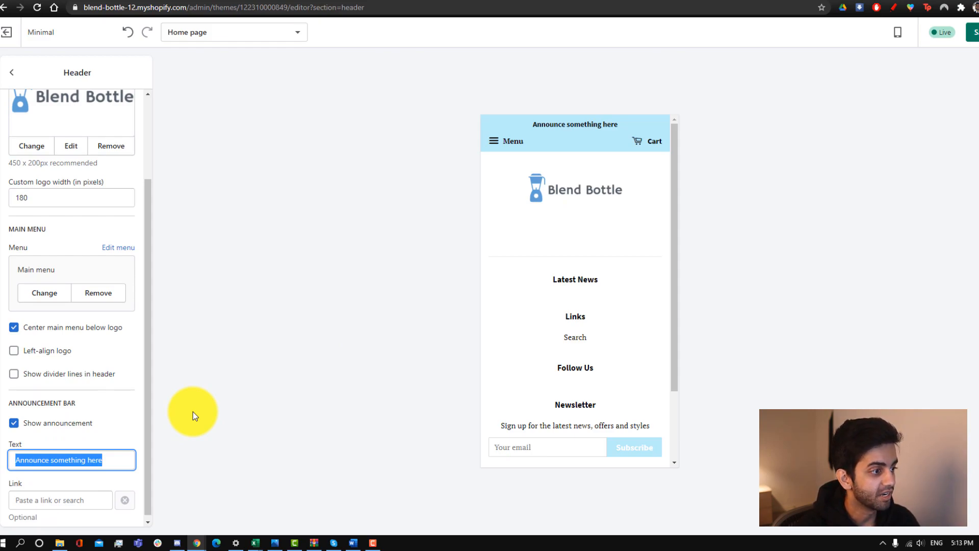
type("Save 25% for")
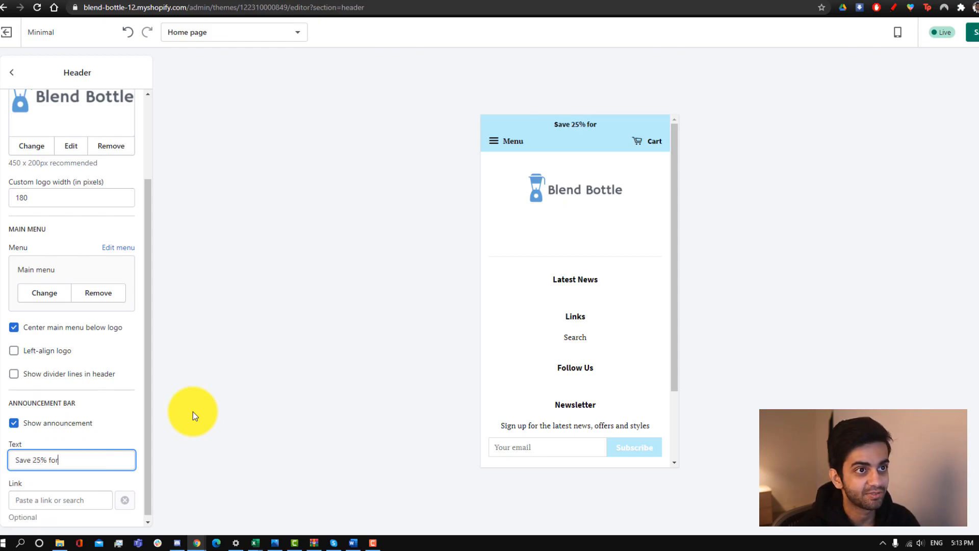
type(" a limited time")
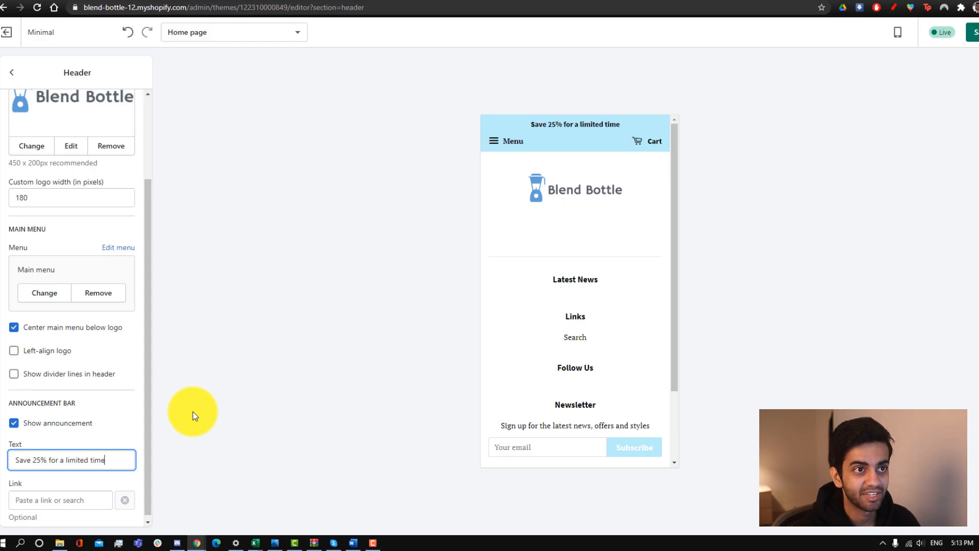
type("! Exp")
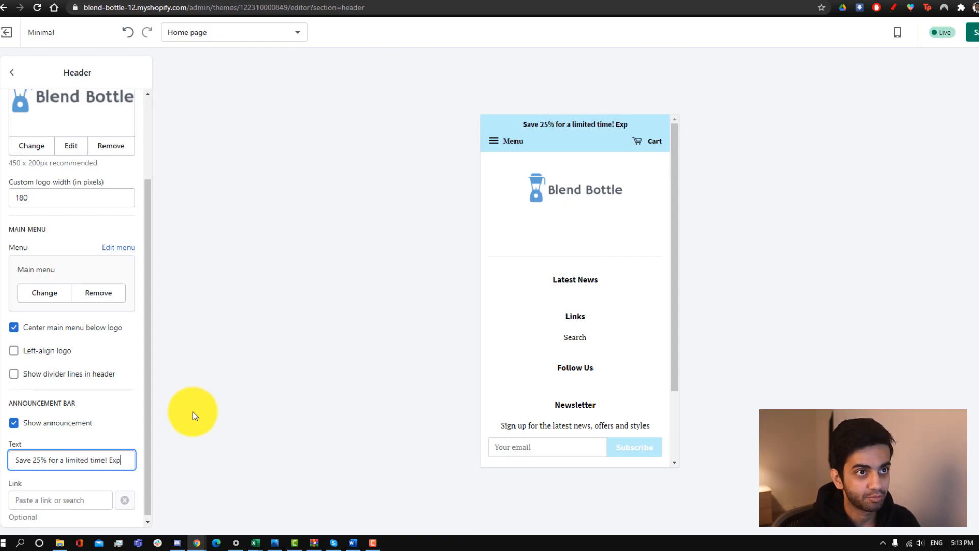
type("lore the Blend Bottle")
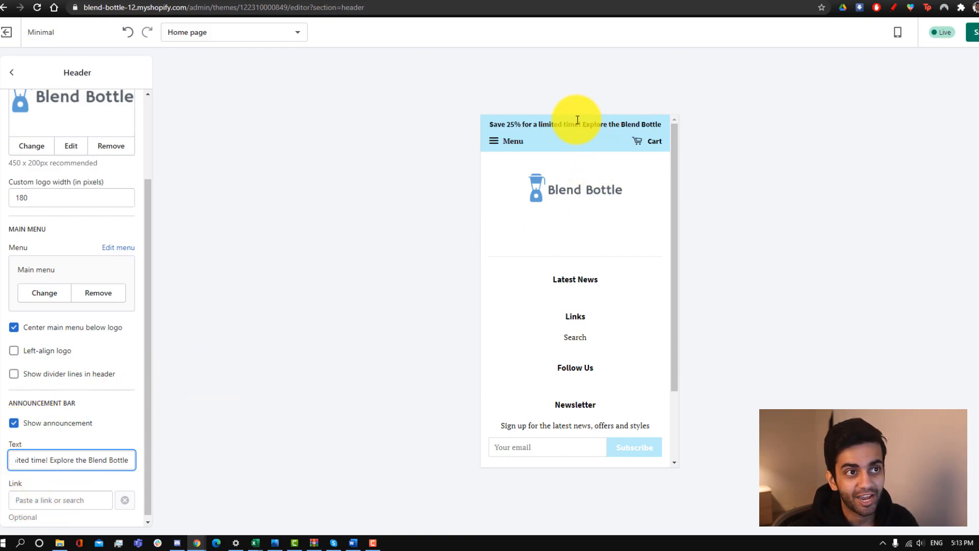
scroll(164, 240, "up", 2)
scroll(60, 415, "down", 2)
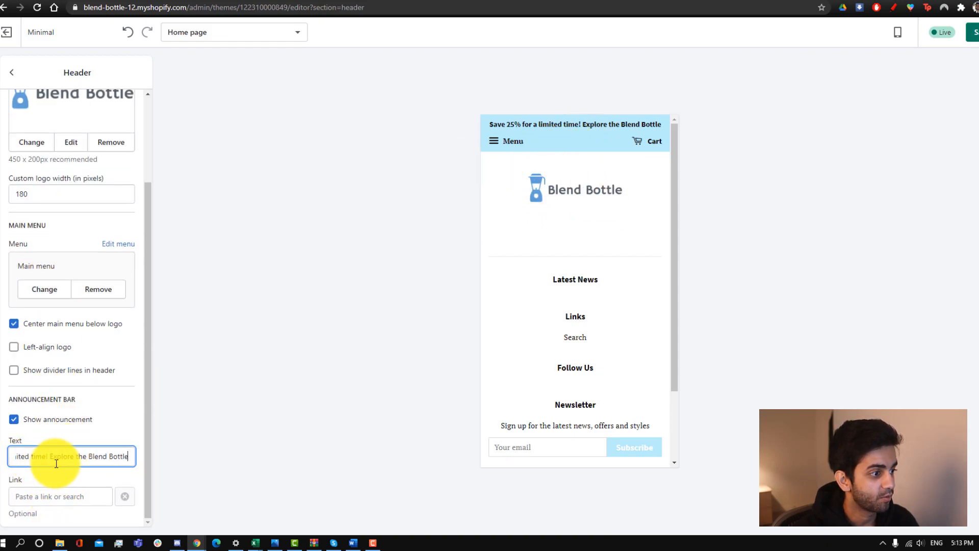
Step: Link the announcement bar to the Blend Bottle Portable Blender product and return to the home page sections
left_click(75, 497)
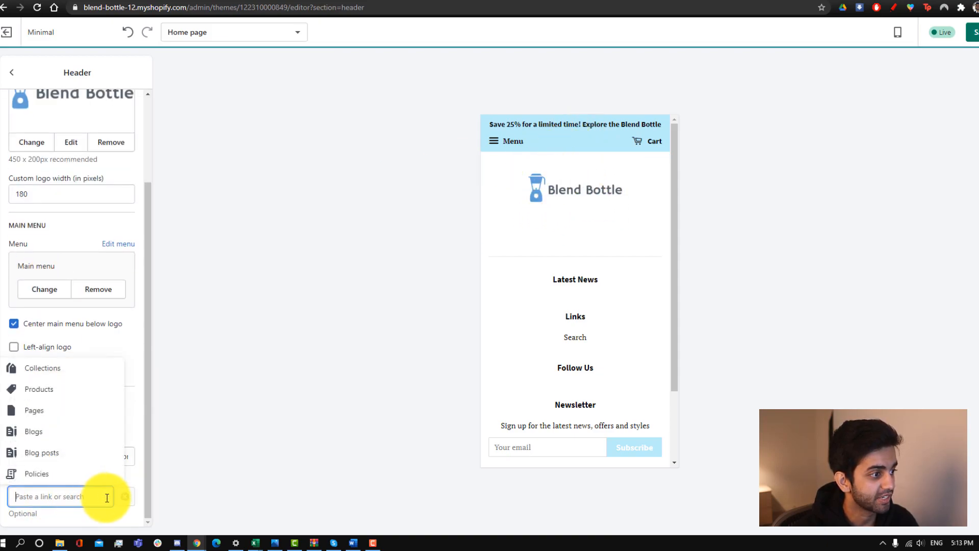
left_click(62, 396)
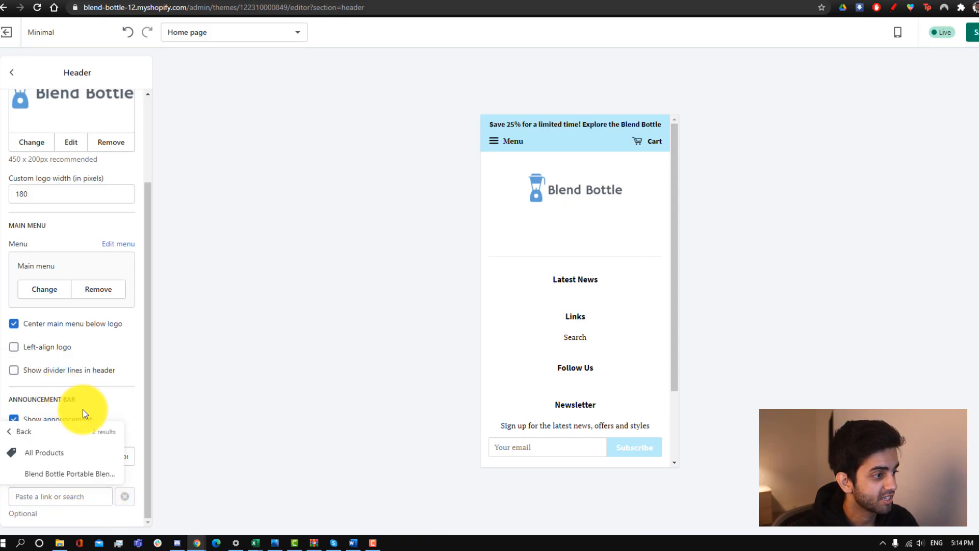
left_click(62, 474)
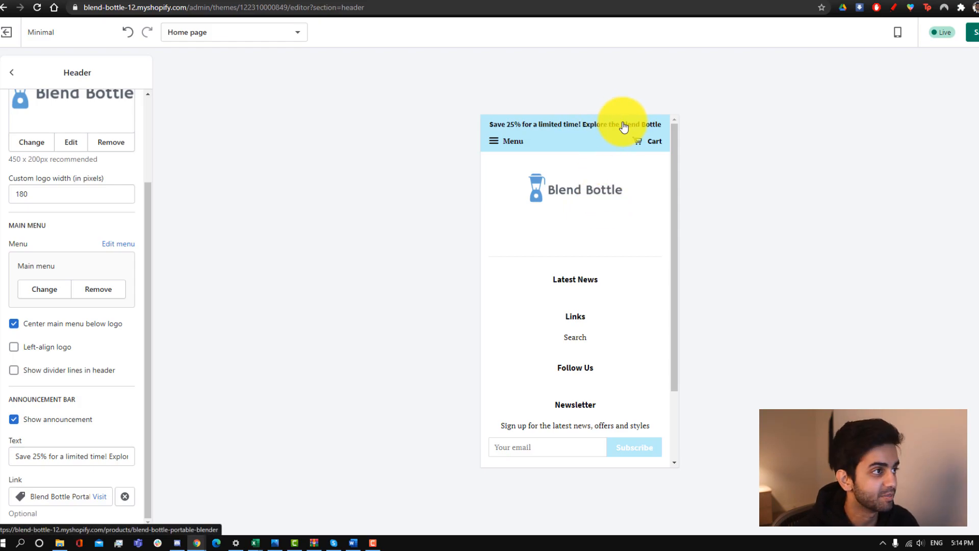
scroll(72, 372, "up", 3)
left_click(11, 72)
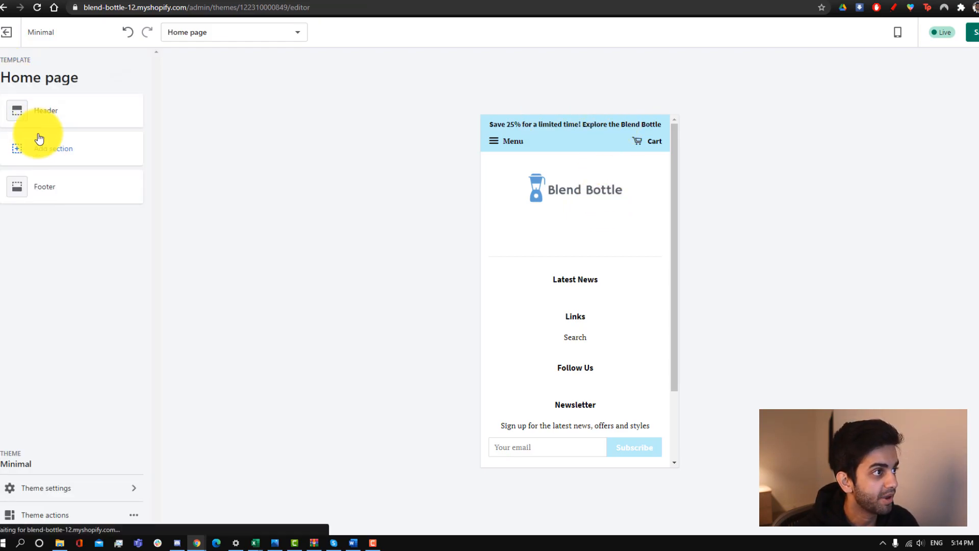
Step: Add a Slideshow section to the home page and return to the section list
left_click(59, 149)
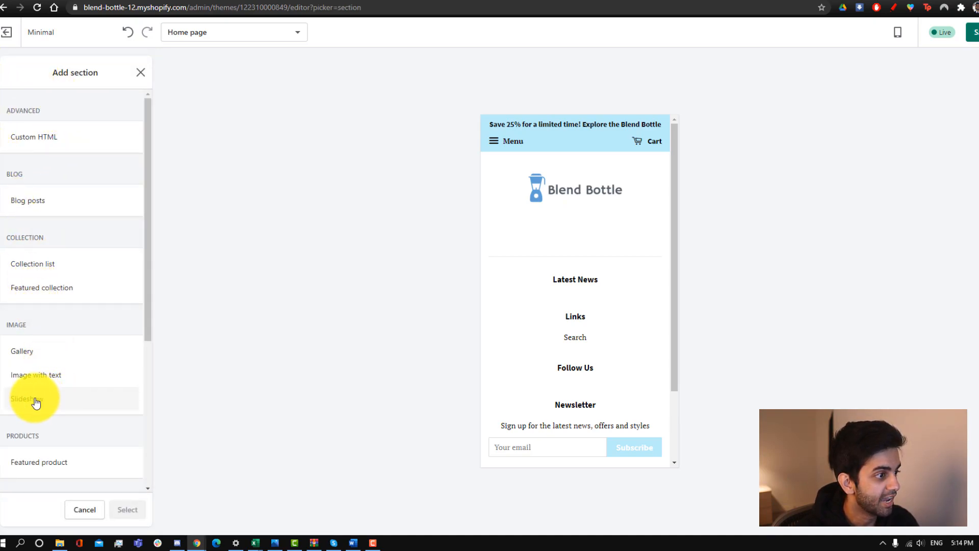
left_click(38, 403)
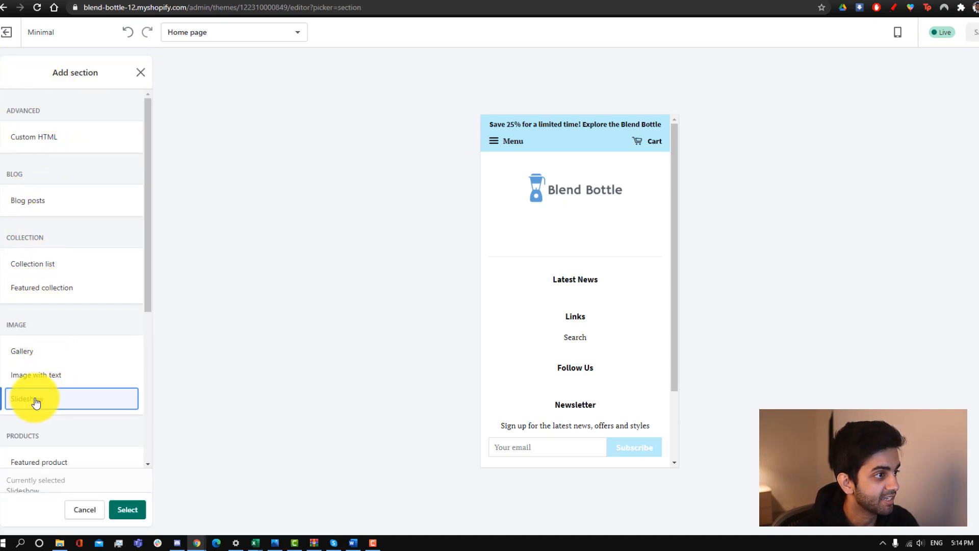
left_click(128, 514)
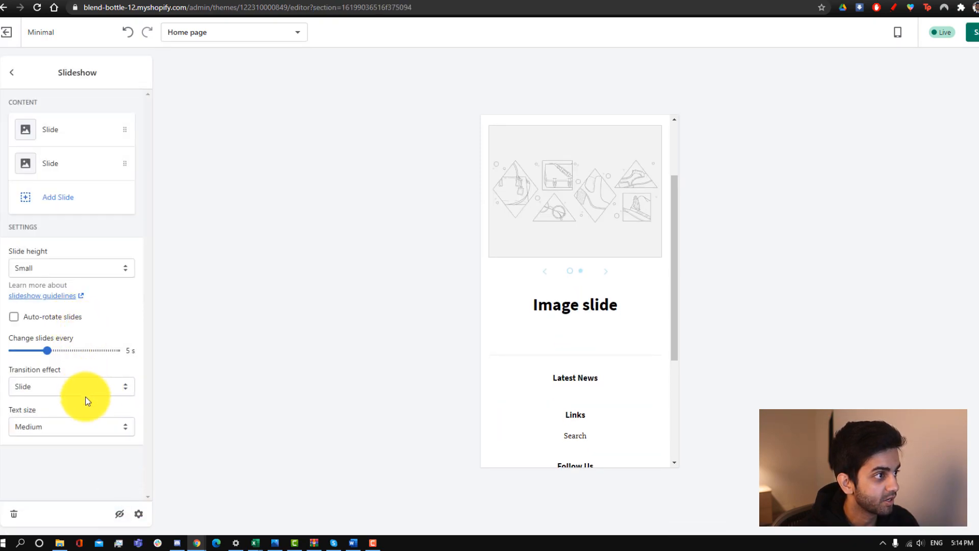
left_click(11, 74)
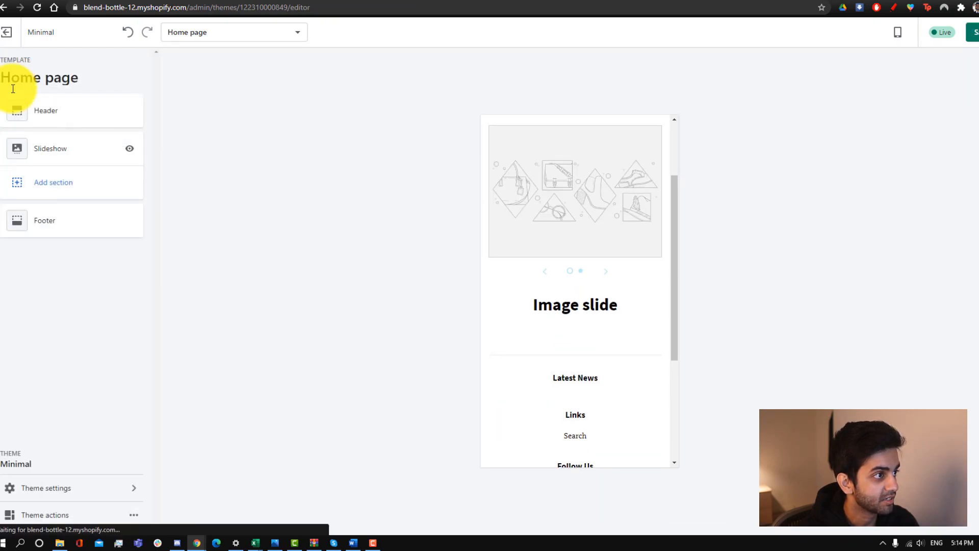
Step: Add an Image with text section below the slideshow and return to the section list
left_click(43, 187)
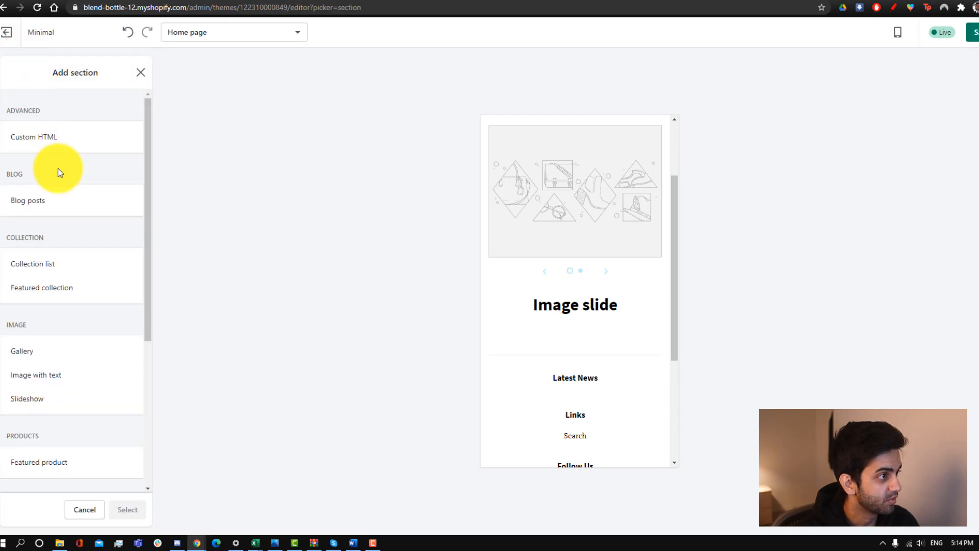
left_click(38, 376)
left_click(127, 509)
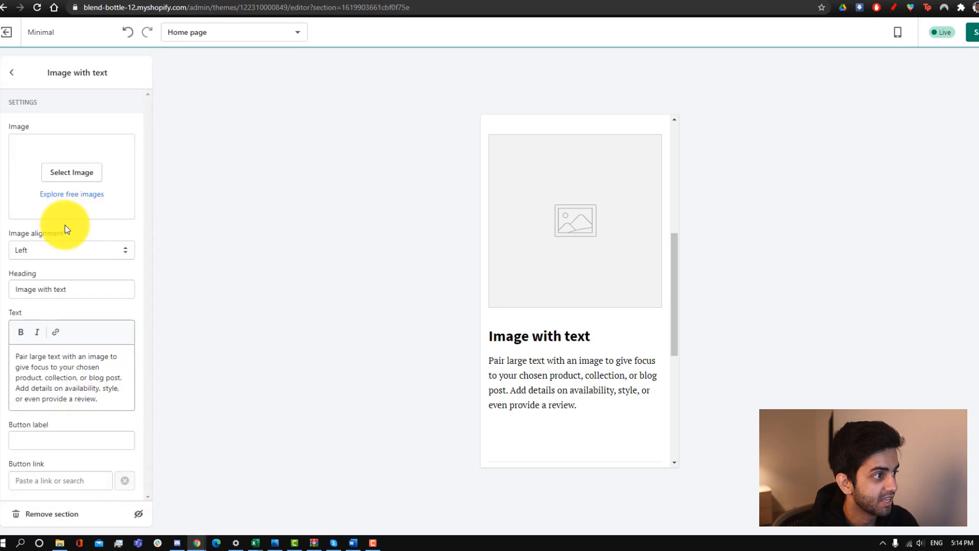
left_click(9, 73)
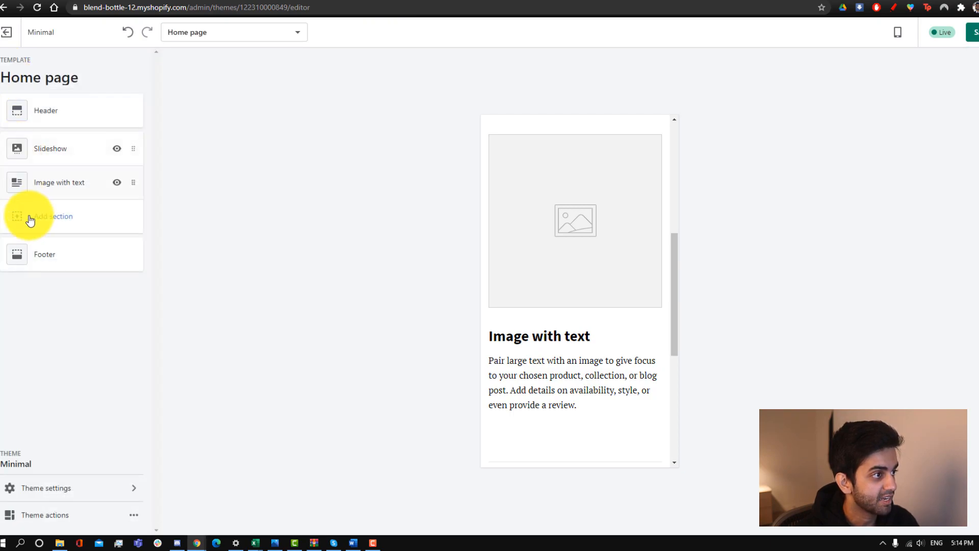
Step: Add a Newsletter section below the Image with text section, review the page preview and return to the section list
left_click(51, 221)
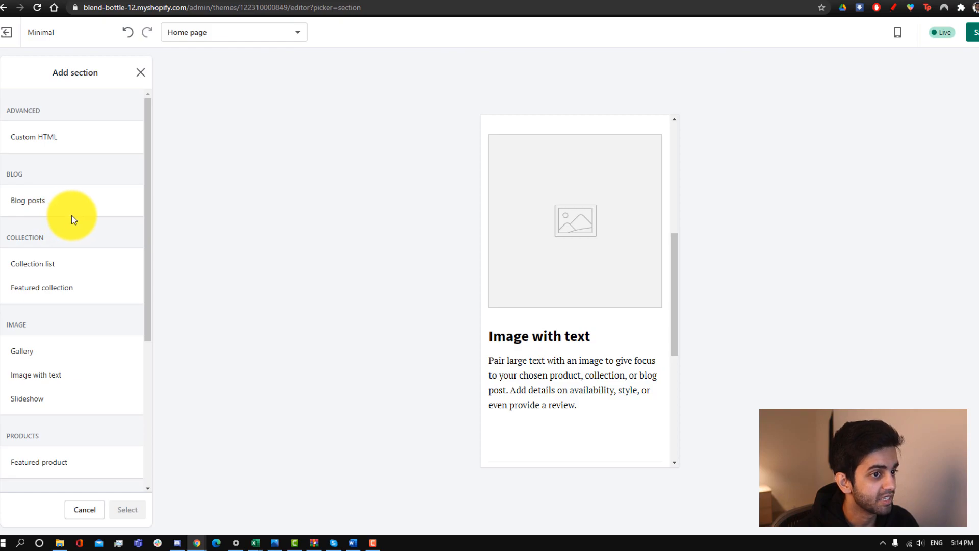
scroll(510, 326, "up", 3)
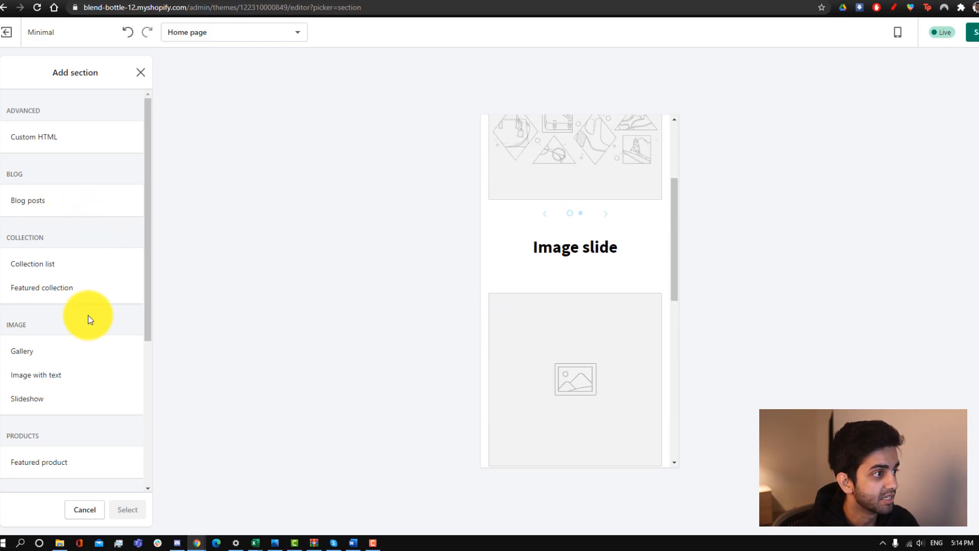
scroll(82, 314, "down", 3)
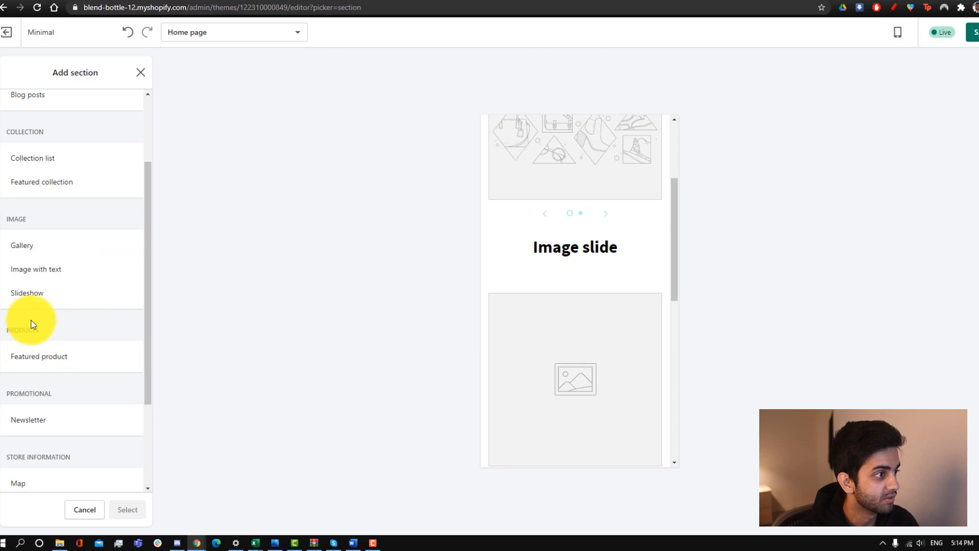
scroll(41, 311, "down", 1)
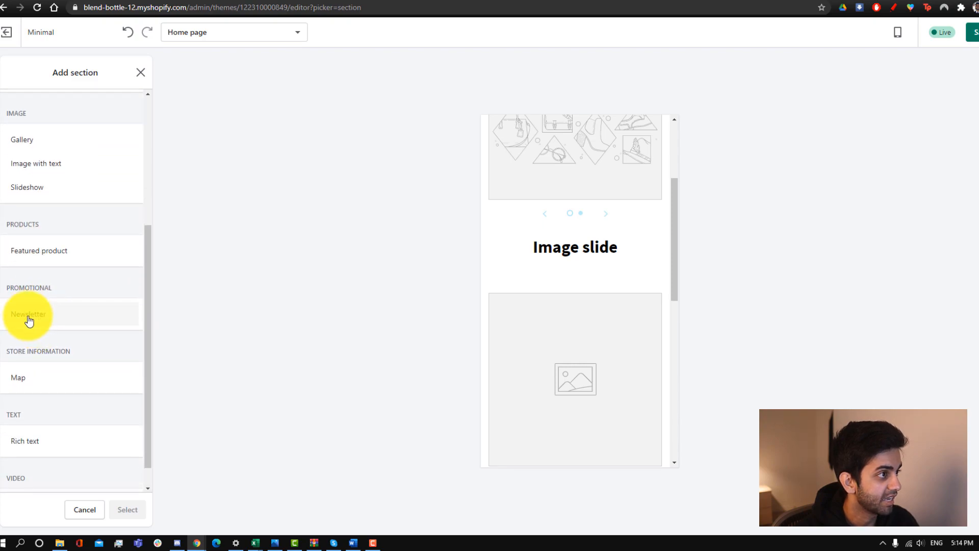
left_click(23, 322)
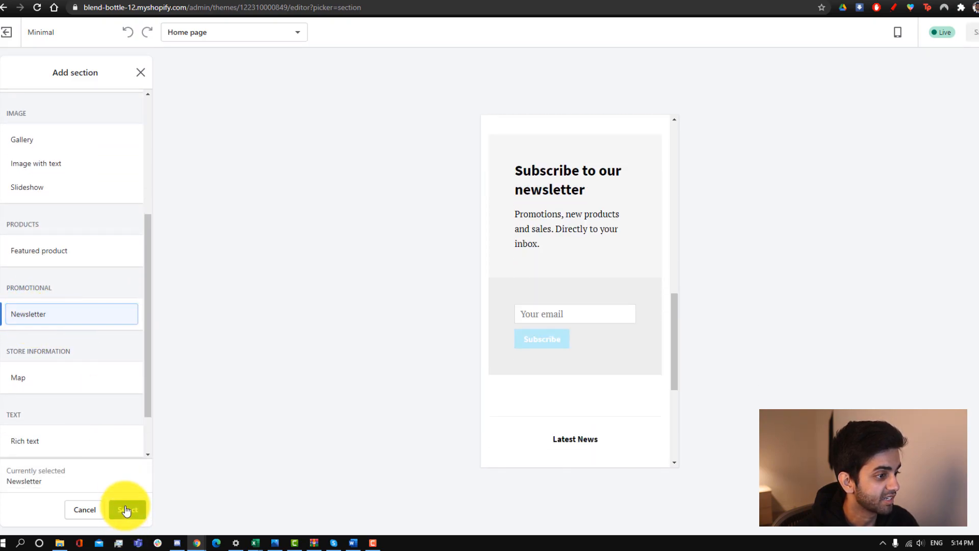
left_click(125, 509)
scroll(521, 423, "up", 10)
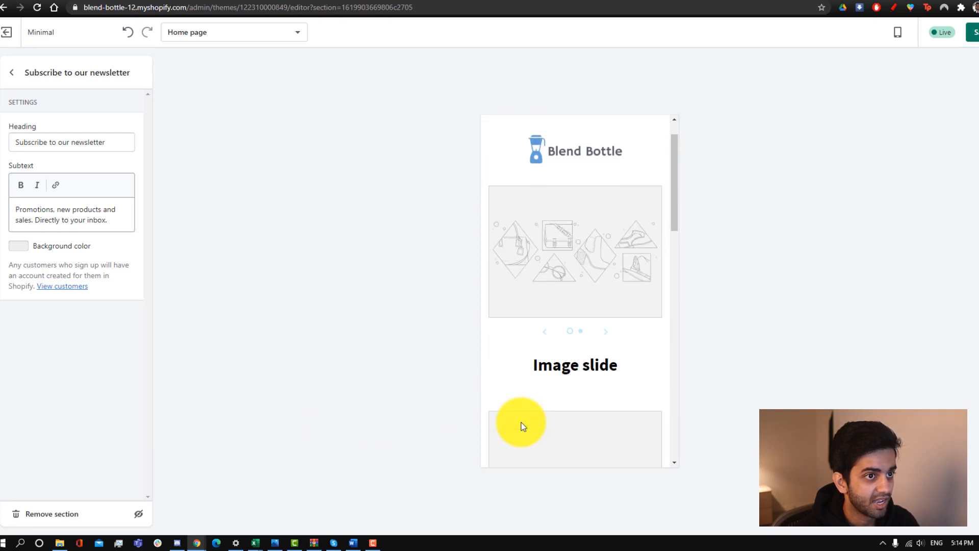
scroll(521, 422, "down", 1)
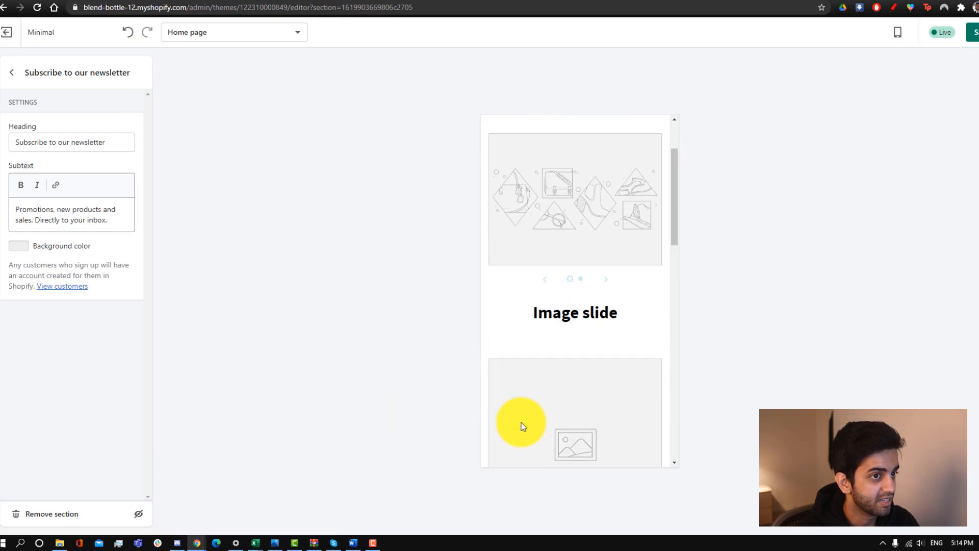
left_click(14, 74)
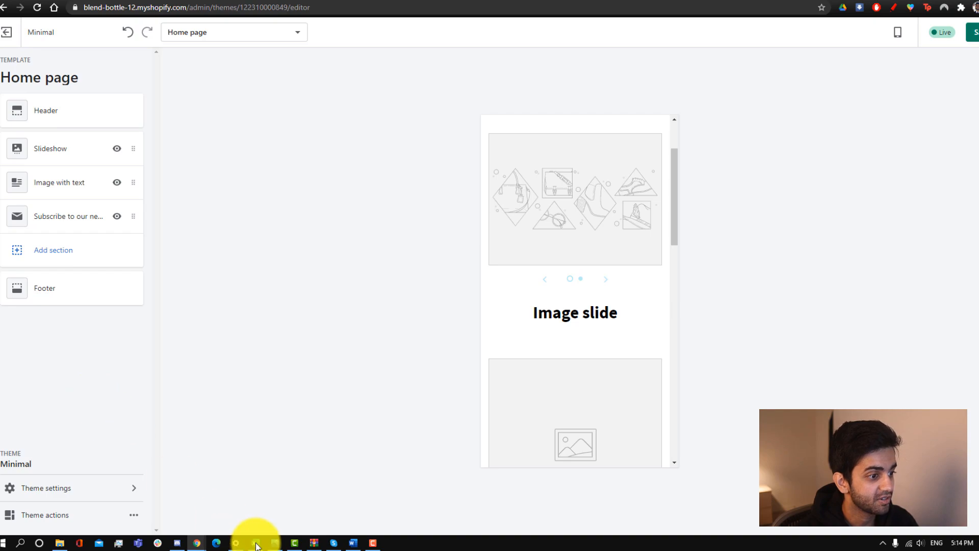
Step: Add a Featured product section below the newsletter section and return to the home page section list
left_click(57, 251)
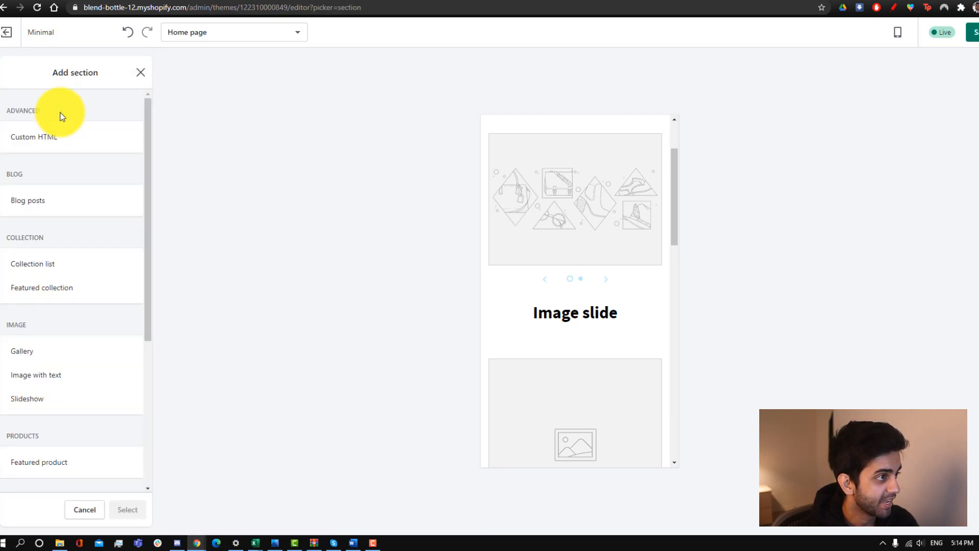
scroll(81, 332, "down", 4)
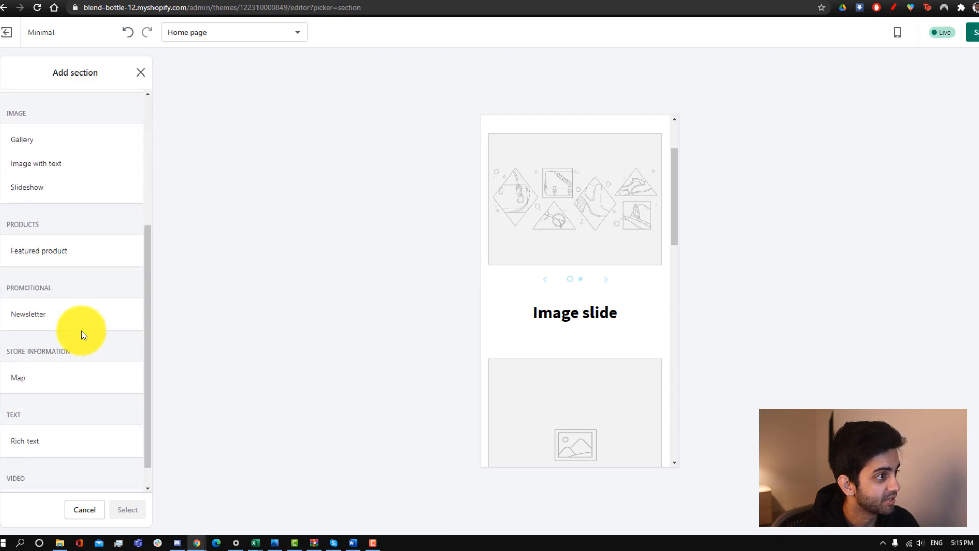
left_click(45, 252)
left_click(130, 512)
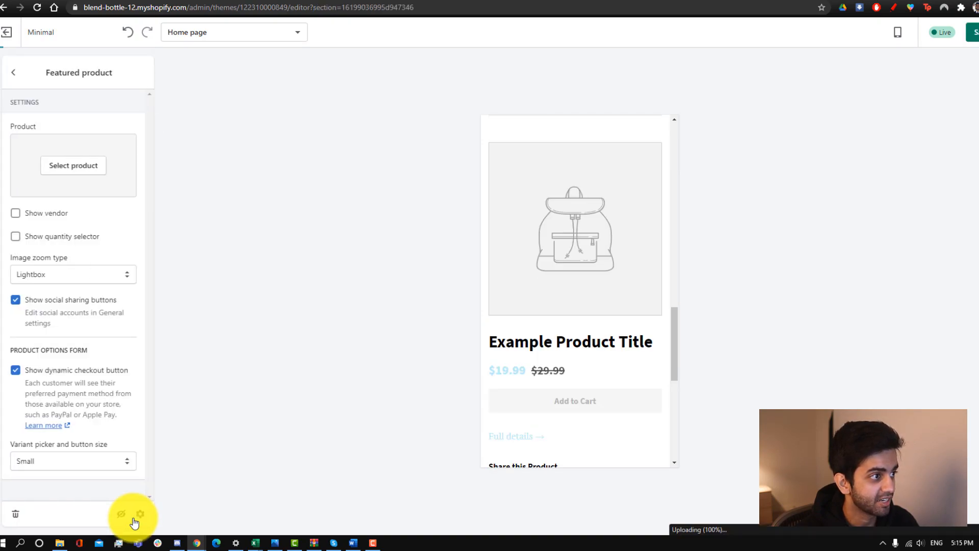
left_click(11, 76)
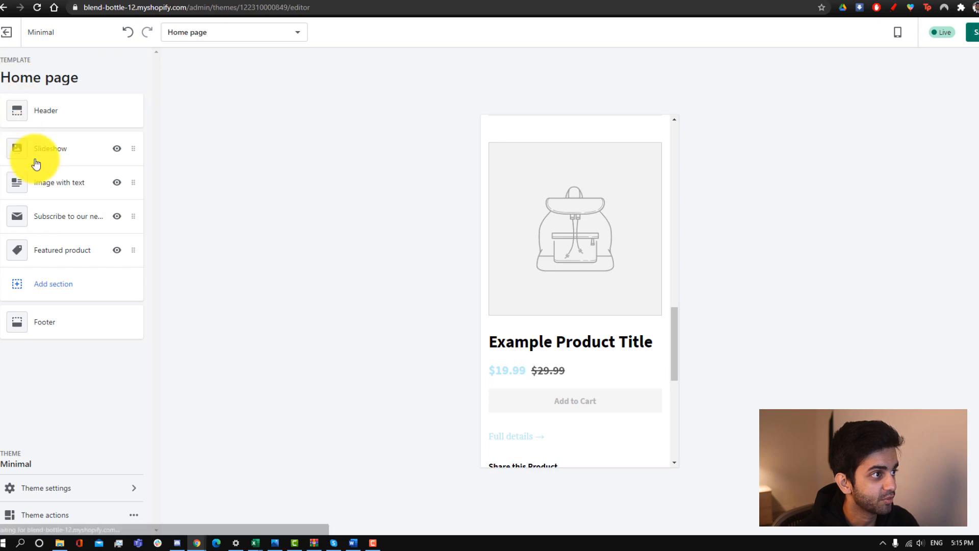
Step: Move the Image with text section above the Slideshow section and check the new order in the page preview
scroll(596, 437, "up", 10)
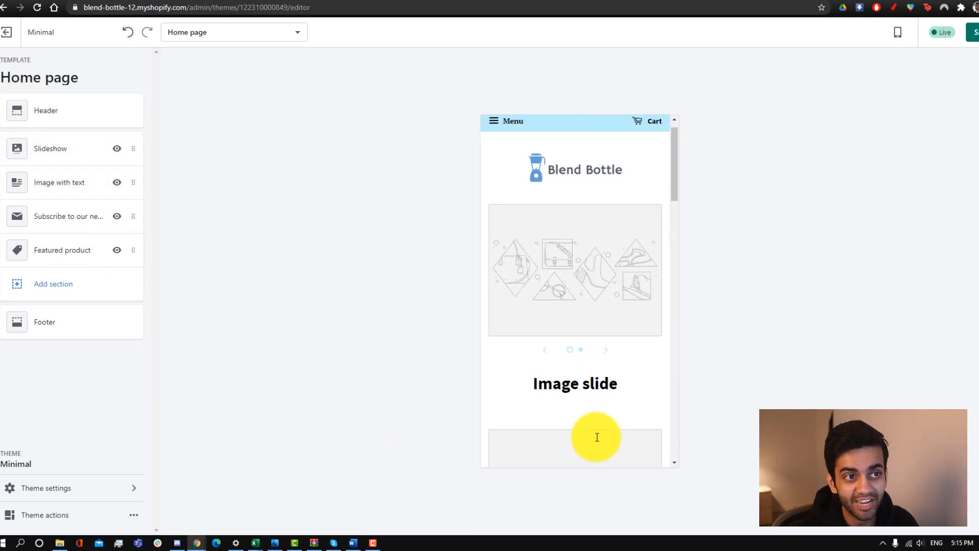
scroll(597, 436, "down", 10)
scroll(598, 433, "up", 5)
scroll(599, 437, "up", 10)
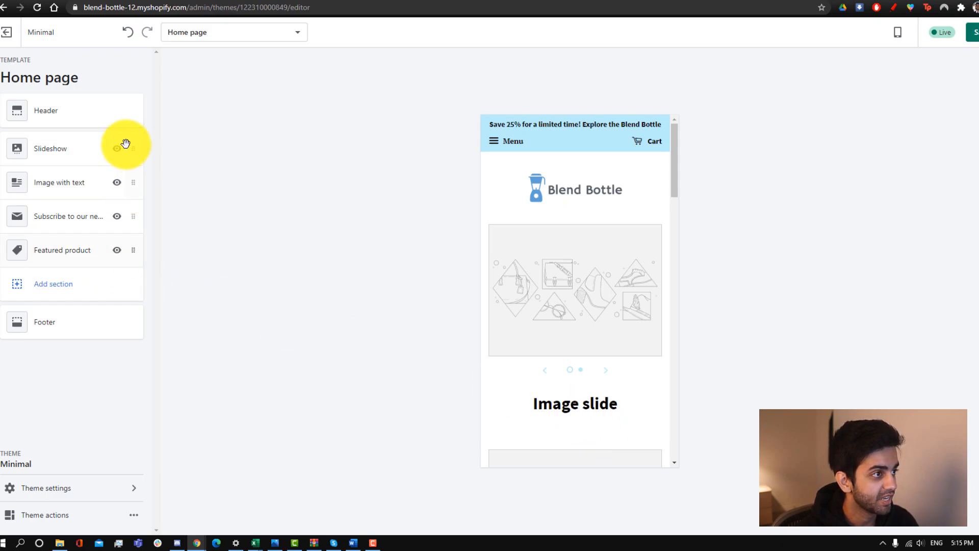
scroll(563, 305, "down", 1)
scroll(564, 305, "up", 1)
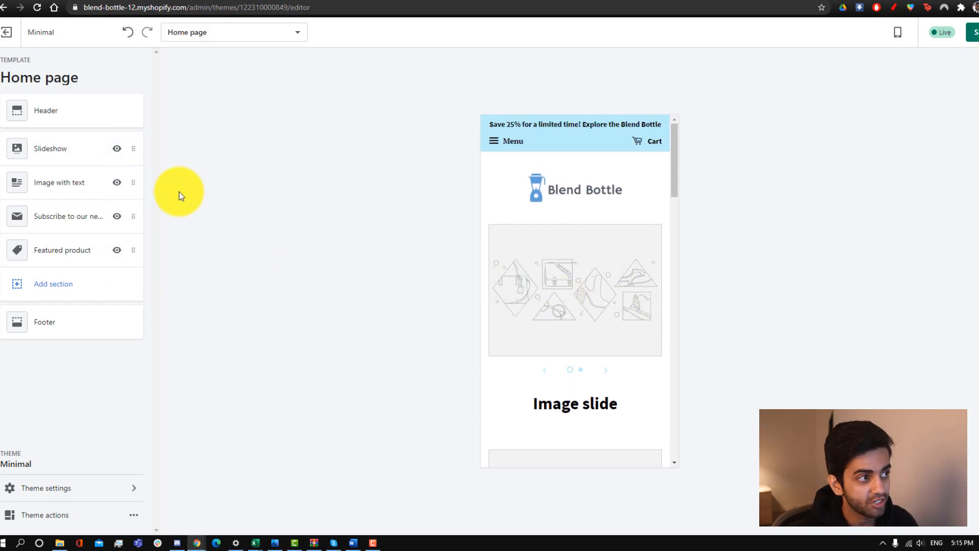
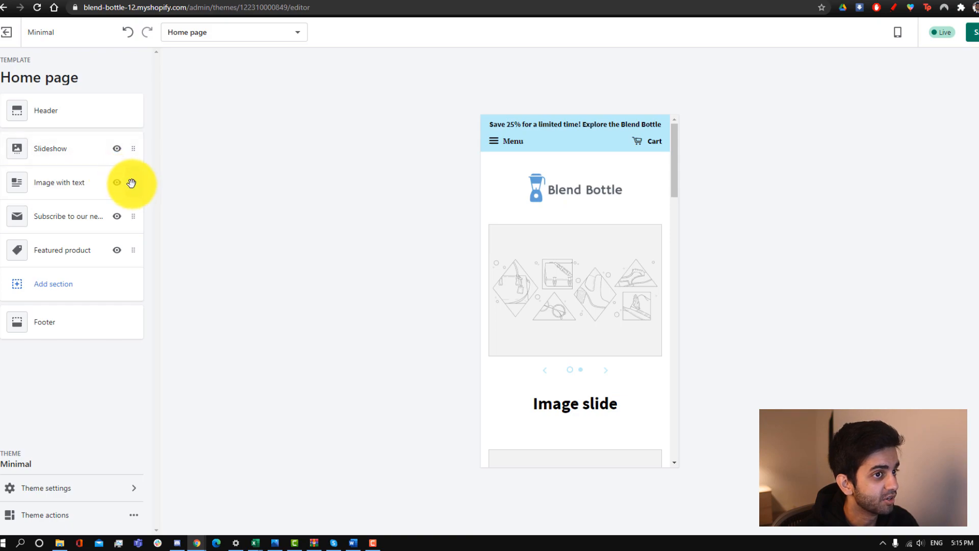
left_click_drag(133, 171, 131, 144)
scroll(645, 377, "down", 2)
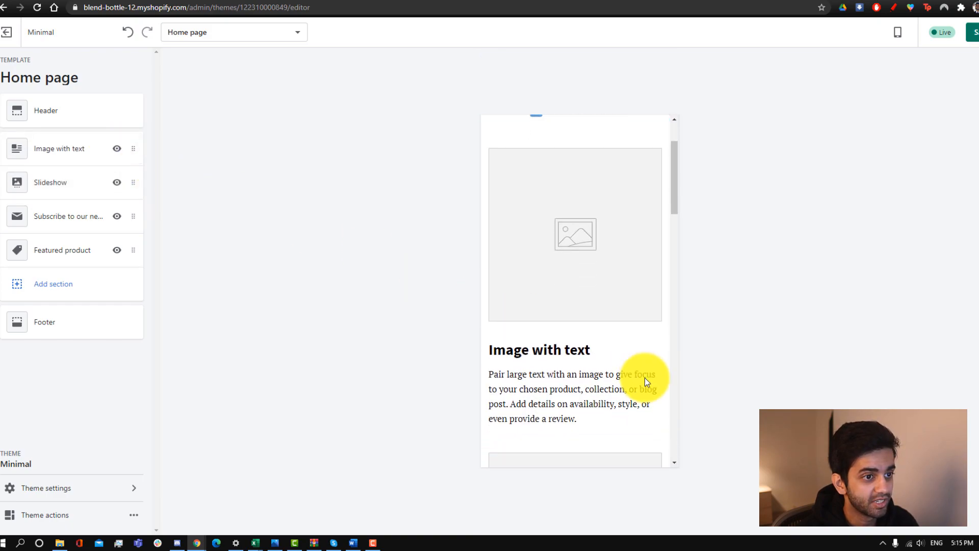
scroll(633, 374, "down", 3)
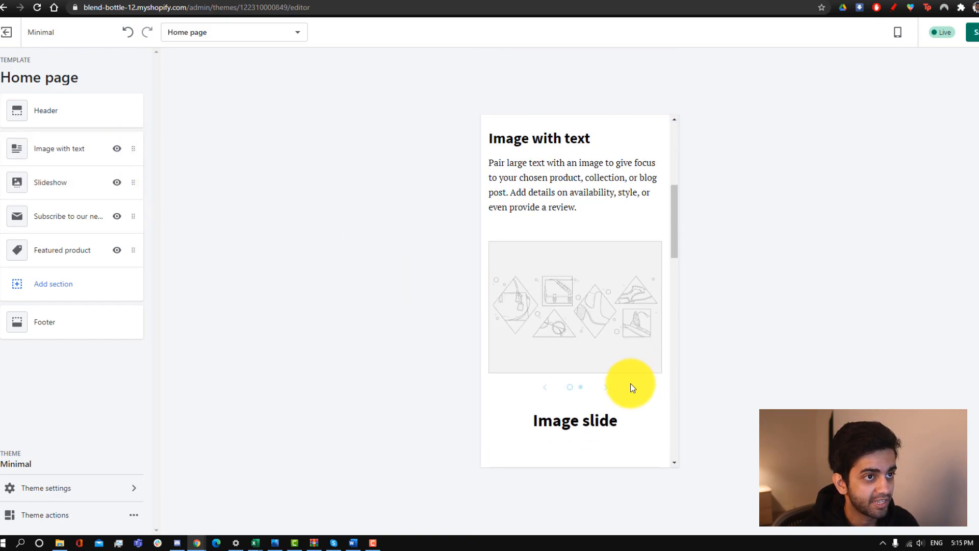
scroll(630, 383, "up", 6)
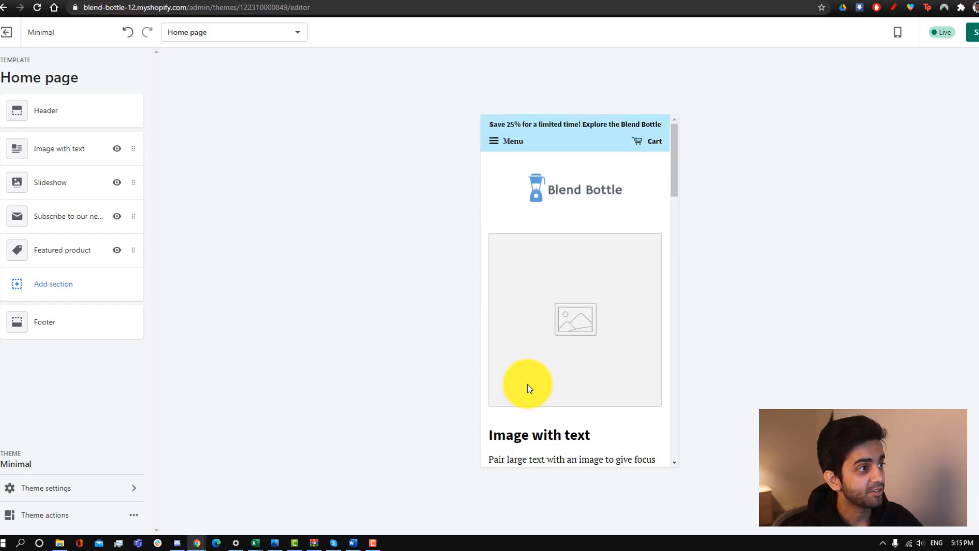
Step: Upload the BlenderPic1 picture from the BlendBottle folder and use it as the Image with text section's image
left_click(53, 153)
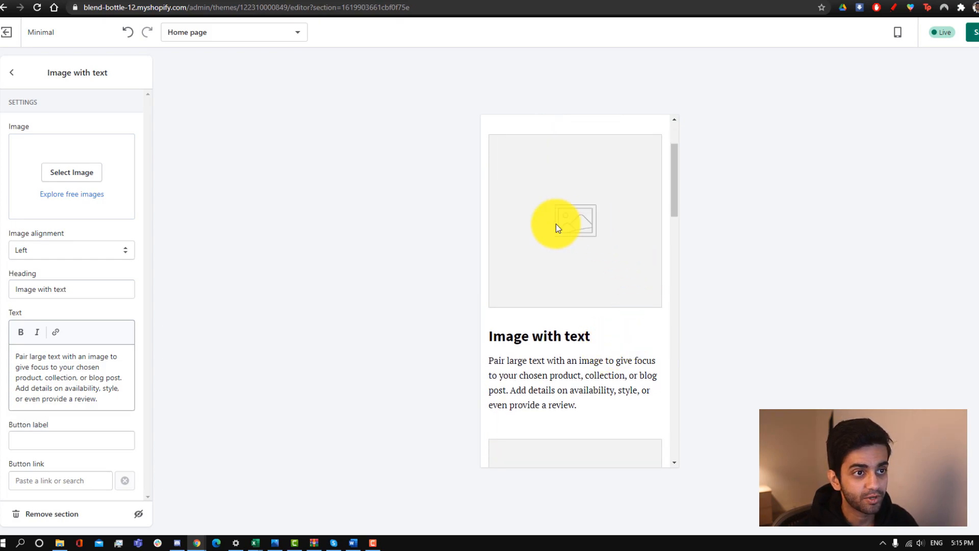
left_click(72, 172)
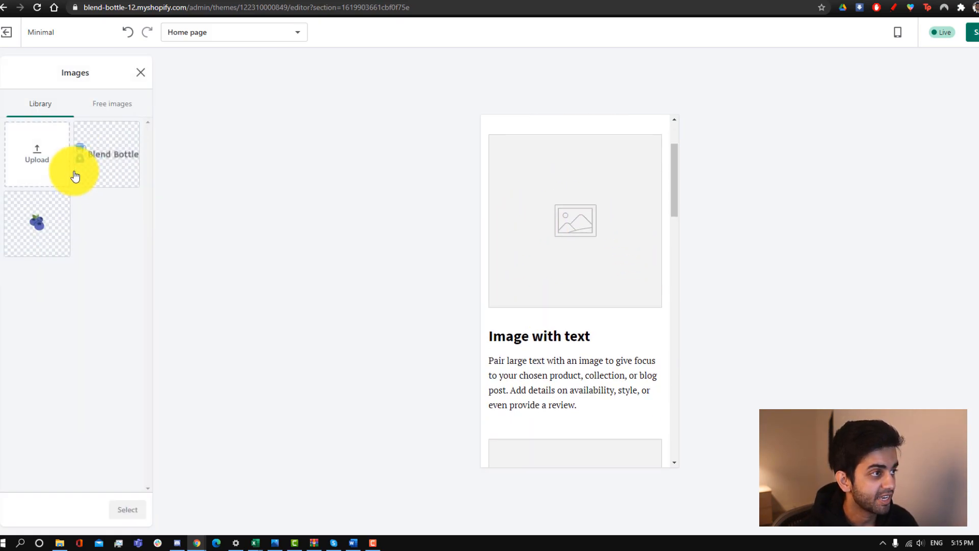
left_click(33, 160)
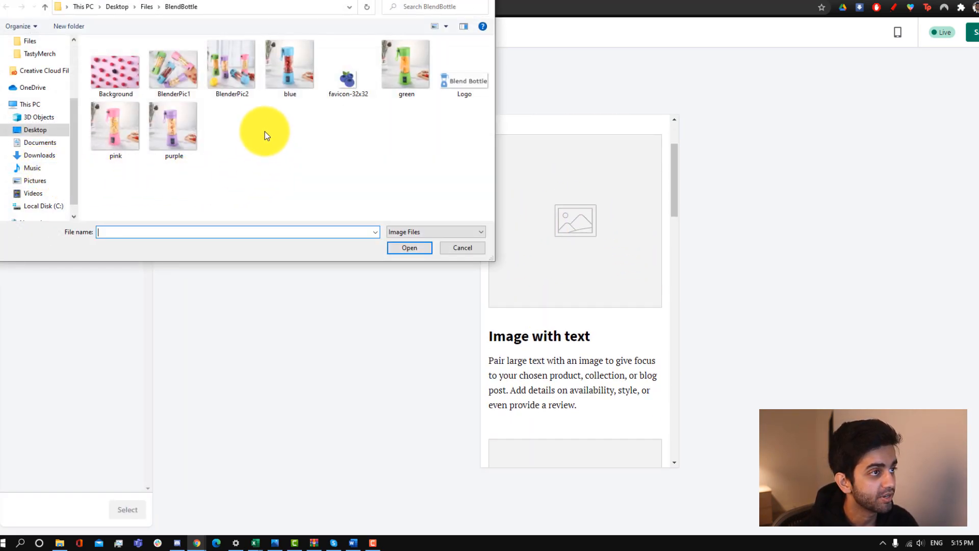
double_click(178, 84)
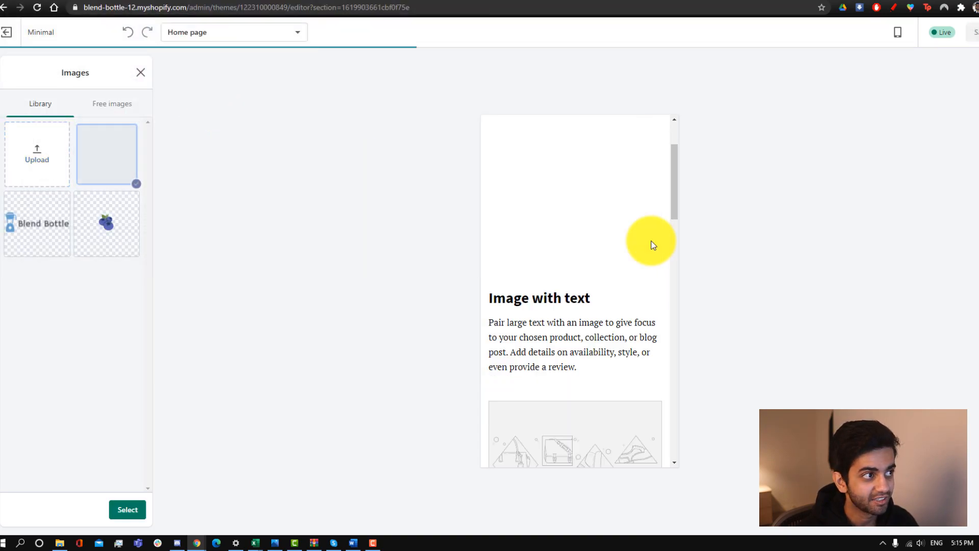
left_click(141, 509)
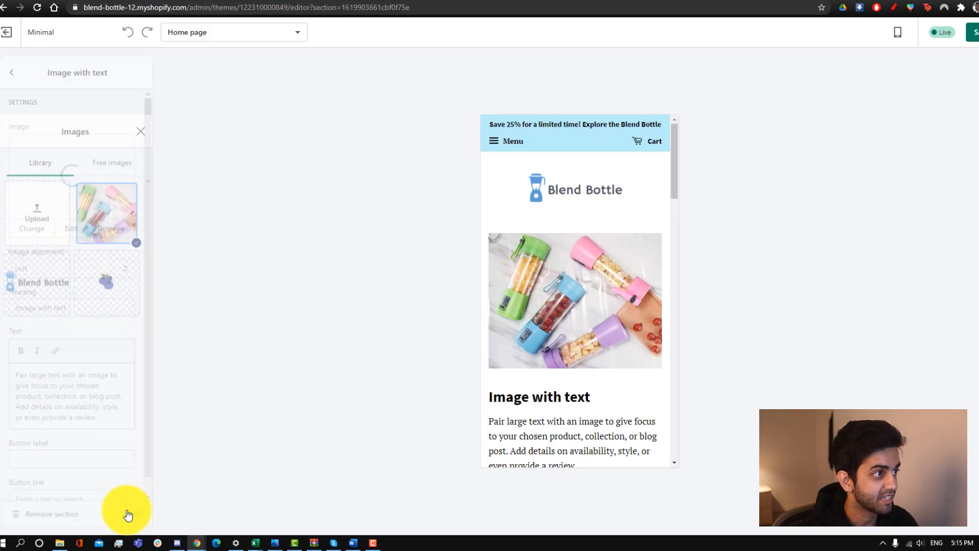
Step: Keep the image alignment on Left and set the section's heading to "Introducing the Blend Bottle"
left_click(53, 271)
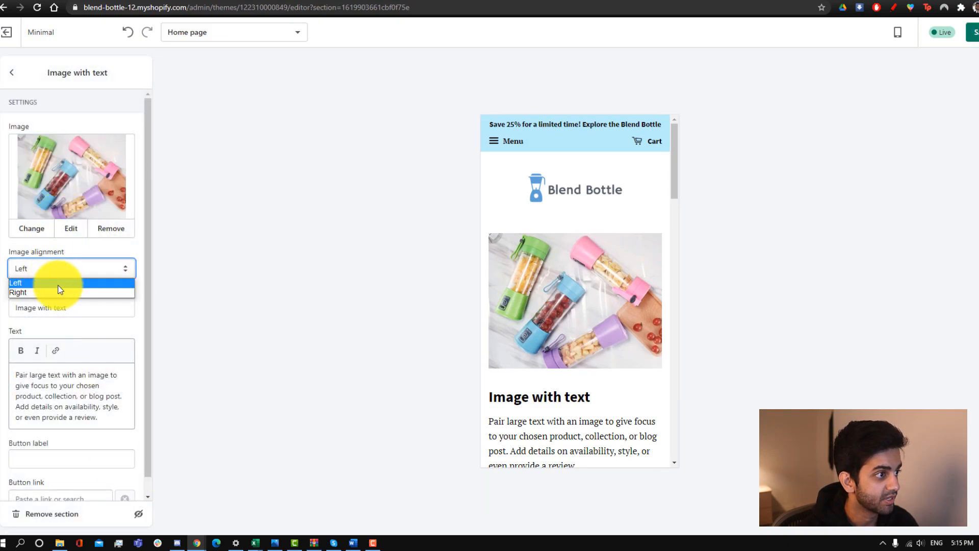
left_click(56, 316)
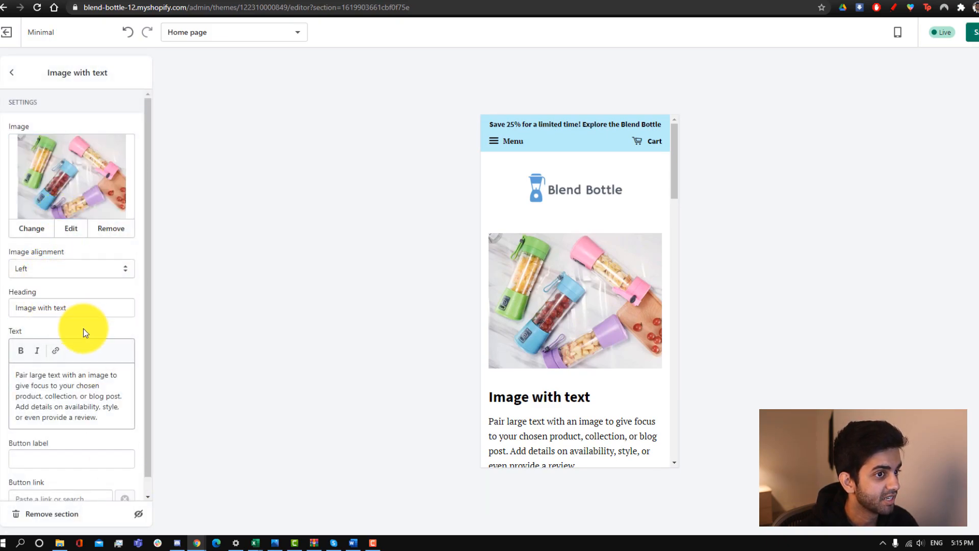
scroll(84, 329, "down", 1)
triple_click(64, 293)
type("Introducing")
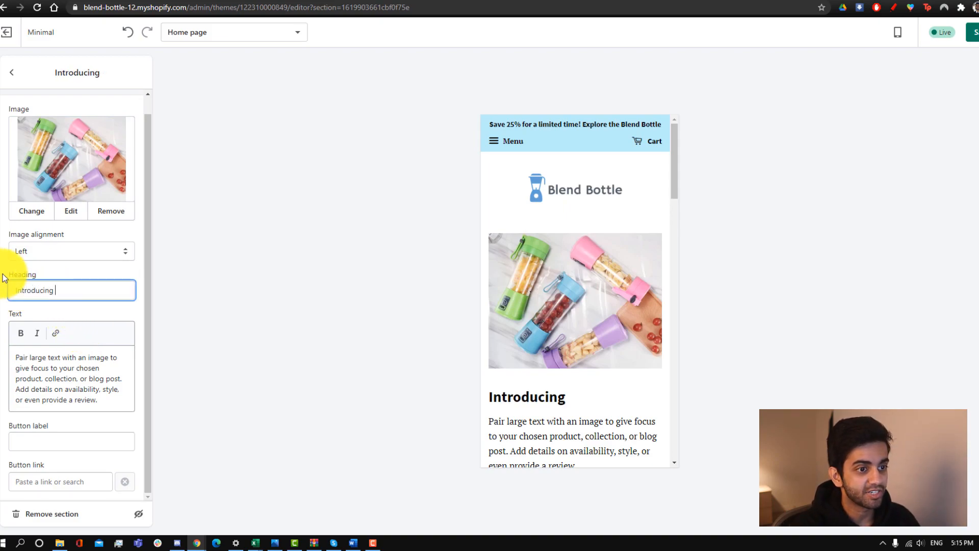
type(" the Blend Bottle")
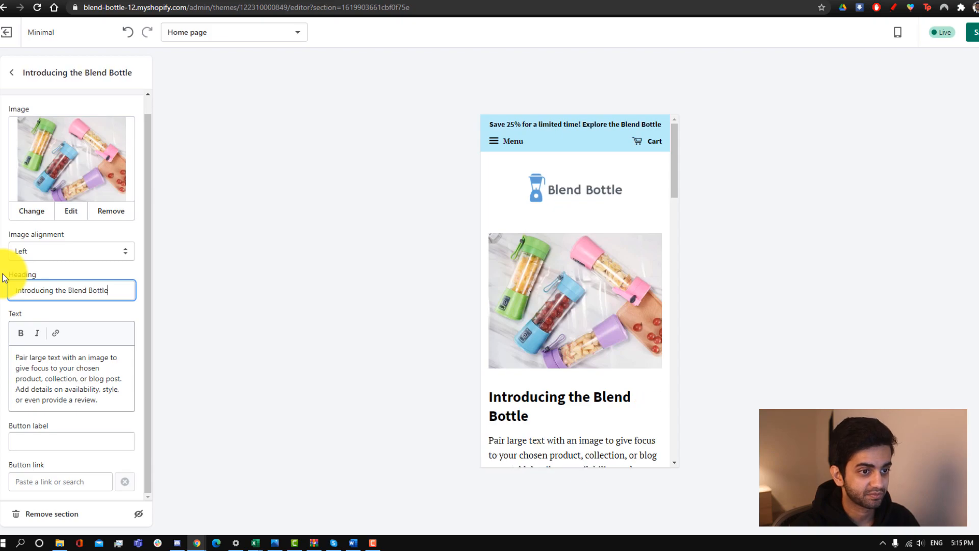
Step: Set text to "Blend Bottle is a portable blender that lets you create smoothies on the go. Bring the boldest flavors with you in a portable, colorful, package."
left_click_drag(102, 400, 1, 359)
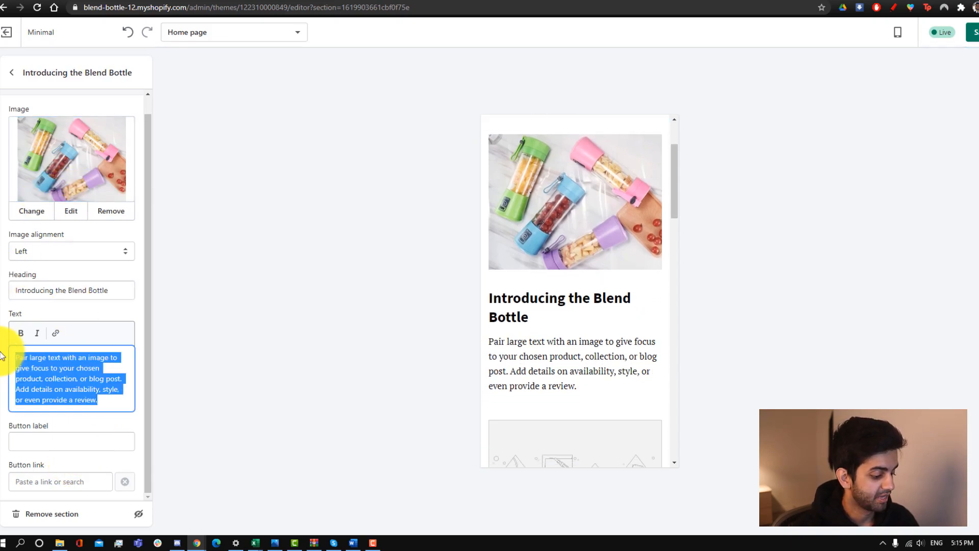
type("Blend")
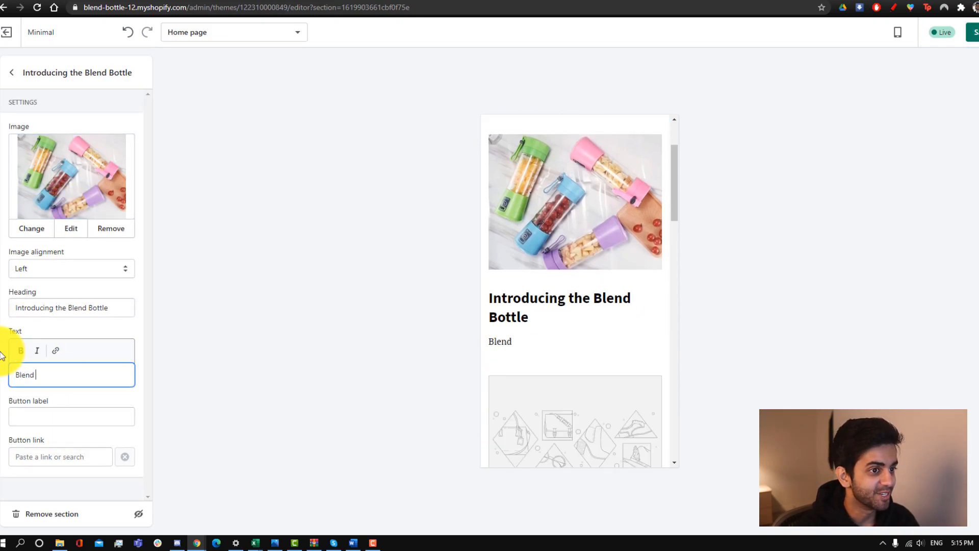
type("B")
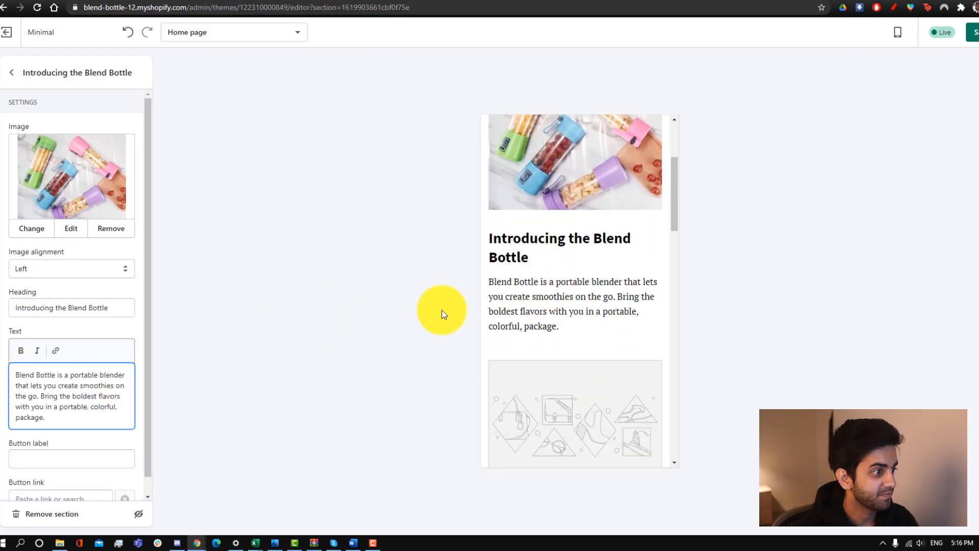
Step: Add a SHOP NOW button linked to the Blend Bottle Portable Blender product and return to the home page section list
scroll(20, 377, "down", 1)
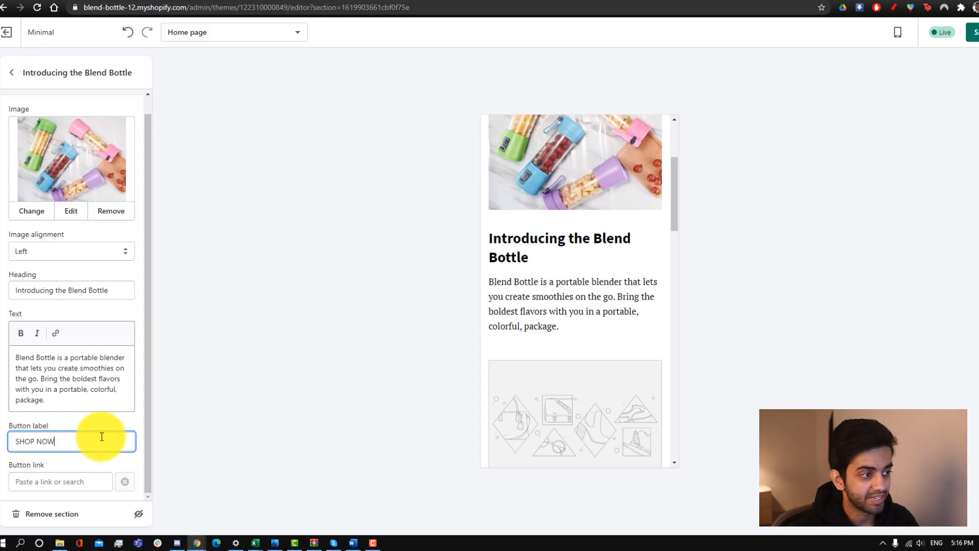
left_click(93, 423)
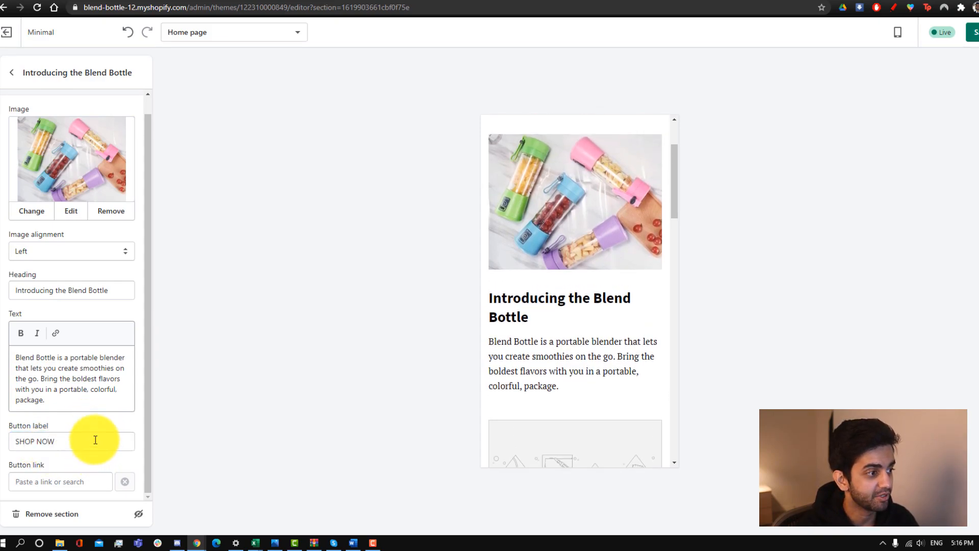
left_click(52, 479)
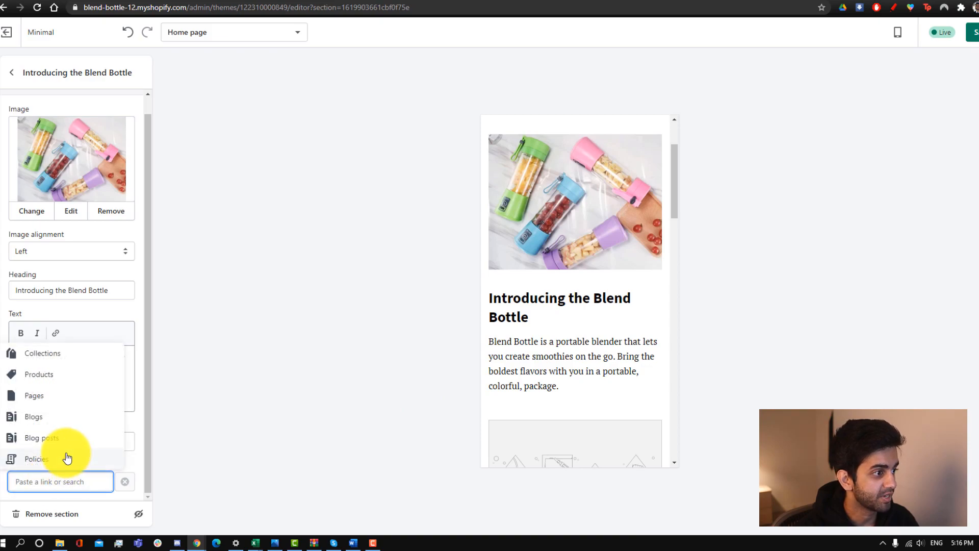
left_click(60, 375)
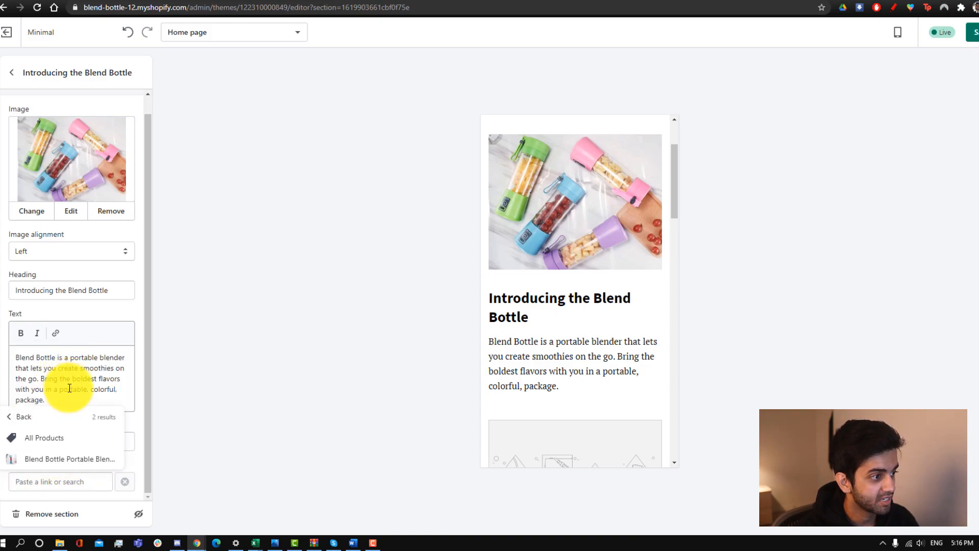
left_click(51, 458)
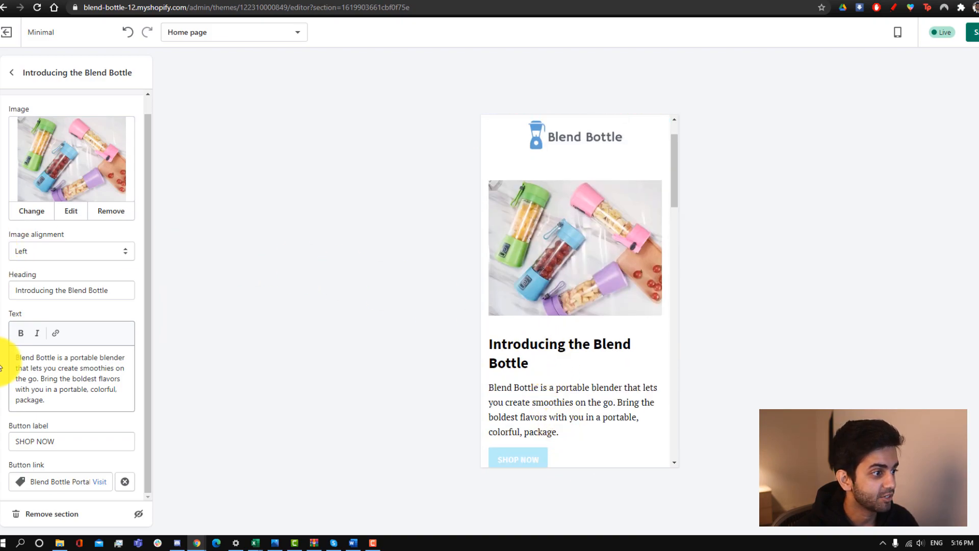
scroll(74, 404, "up", 1)
left_click(10, 77)
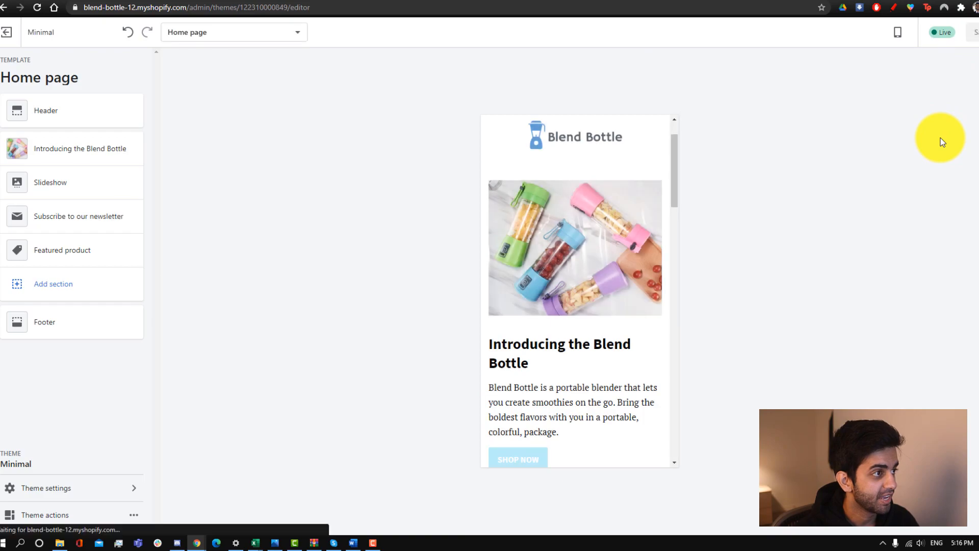
Step: Remove the second slide from the home page Slideshow section
scroll(601, 276, "down", 5)
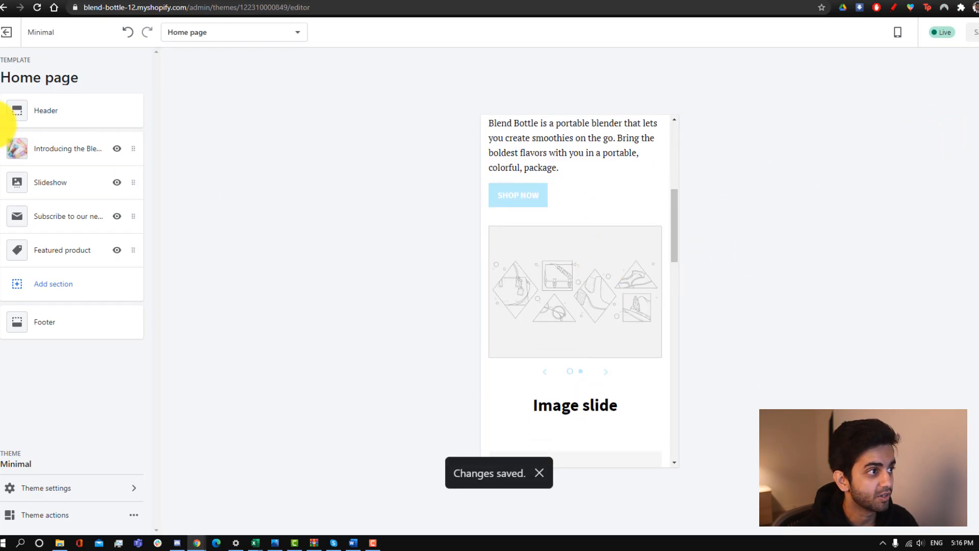
left_click(38, 184)
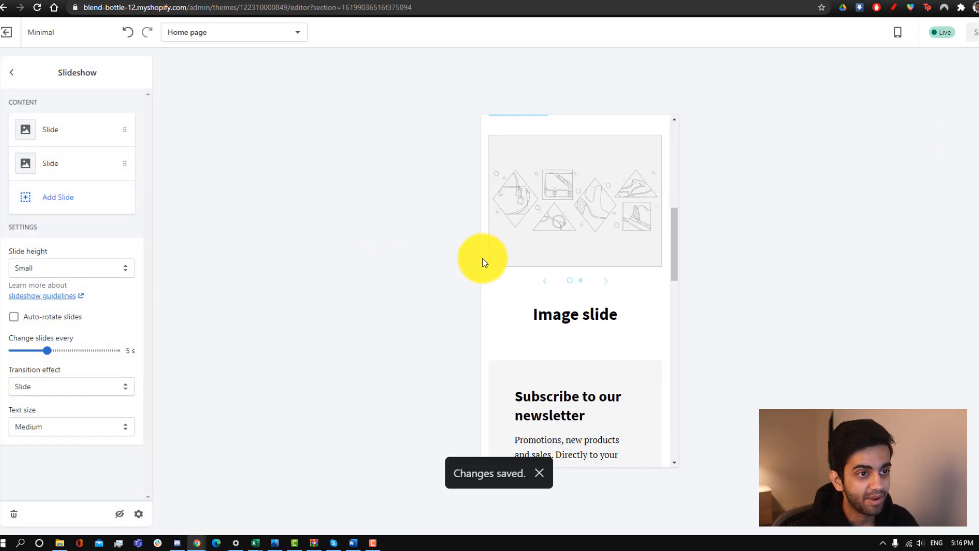
left_click(36, 163)
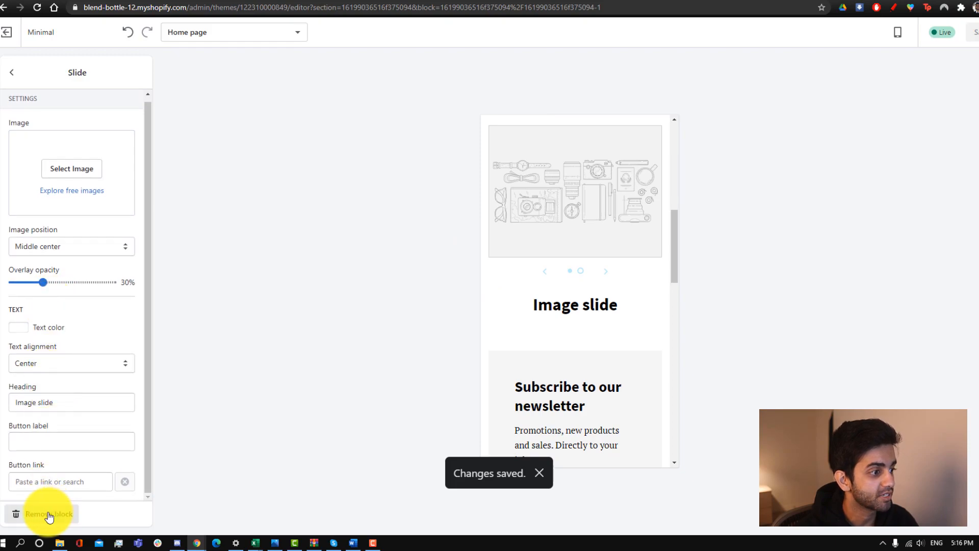
left_click(48, 514)
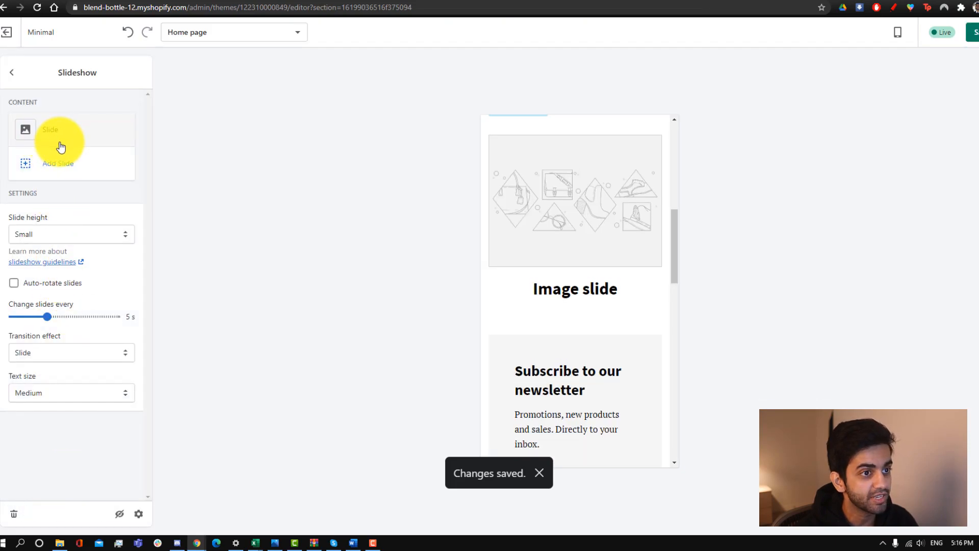
Step: Clear the "Image slide" heading from the remaining slide of the home page Slideshow section
scroll(565, 231, "up", 1)
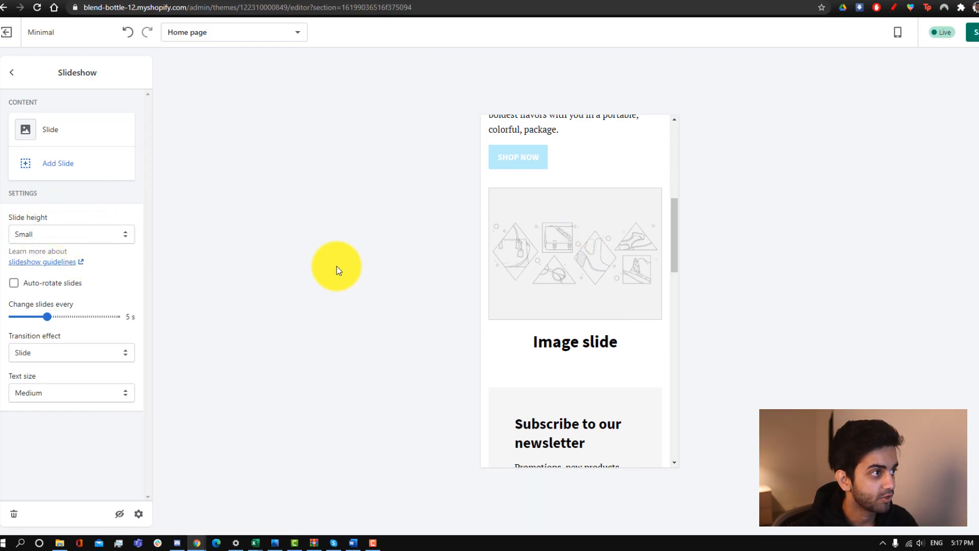
left_click(50, 153)
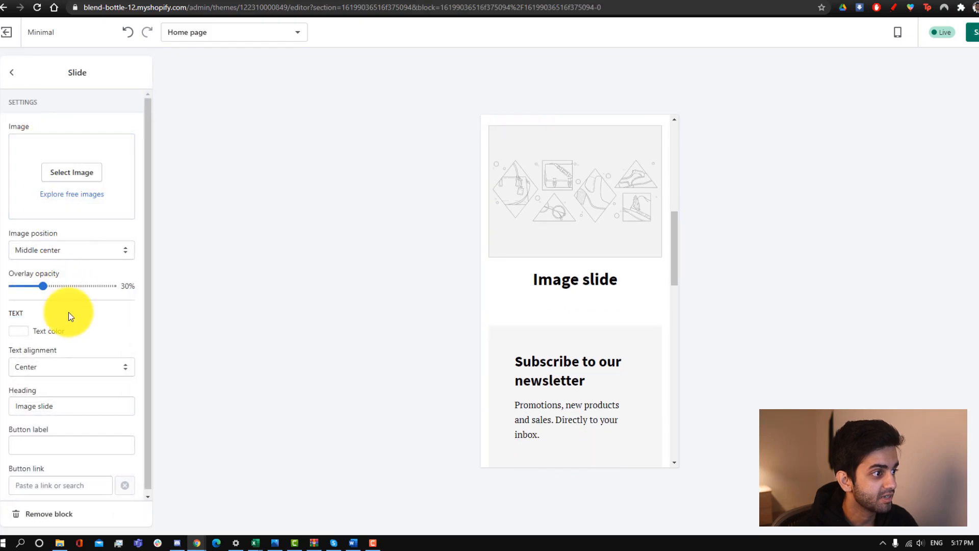
left_click_drag(55, 403, 25, 406)
key("BackSpace")
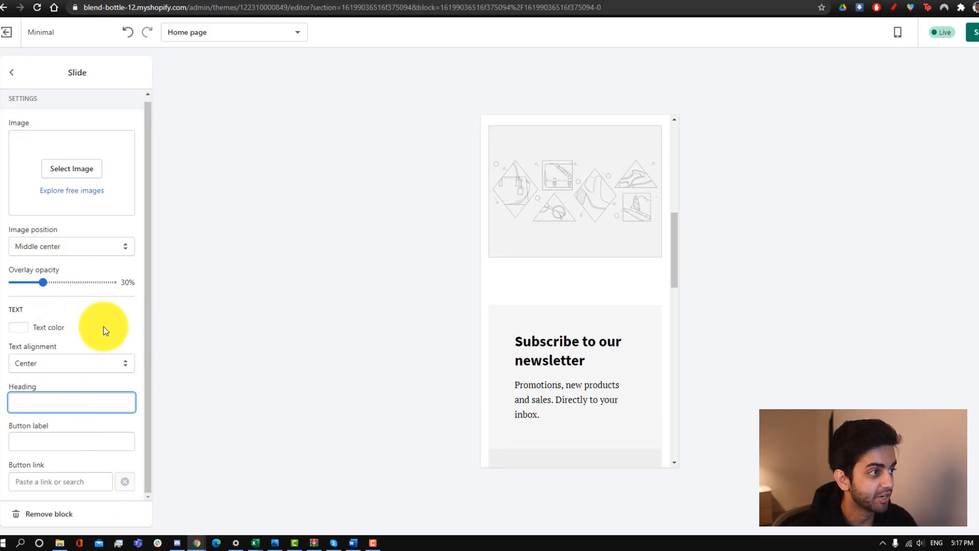
Step: Upload the raspberry pattern image with the single blackberry and set it as the slide's image
left_click(72, 171)
left_click(36, 151)
left_click(113, 71)
double_click(114, 71)
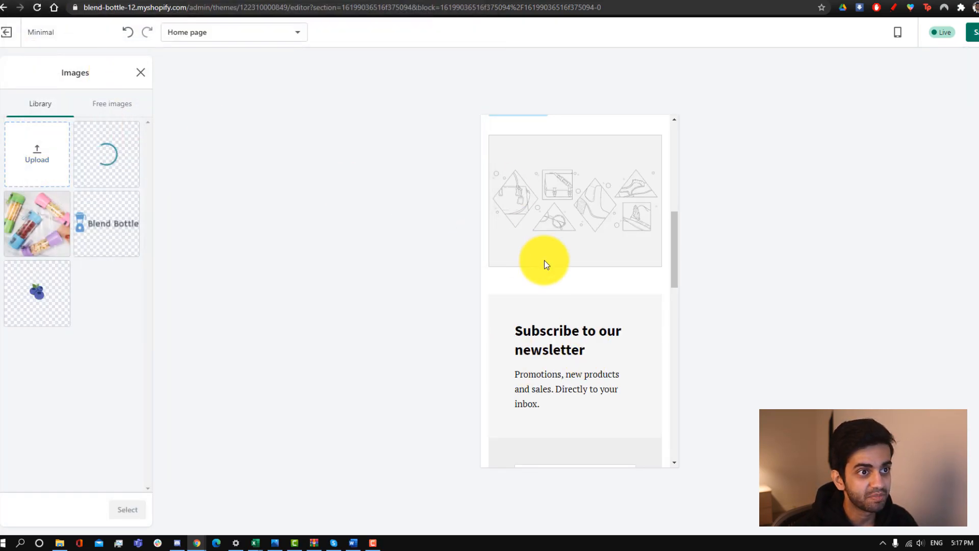
scroll(618, 321, "up", 4)
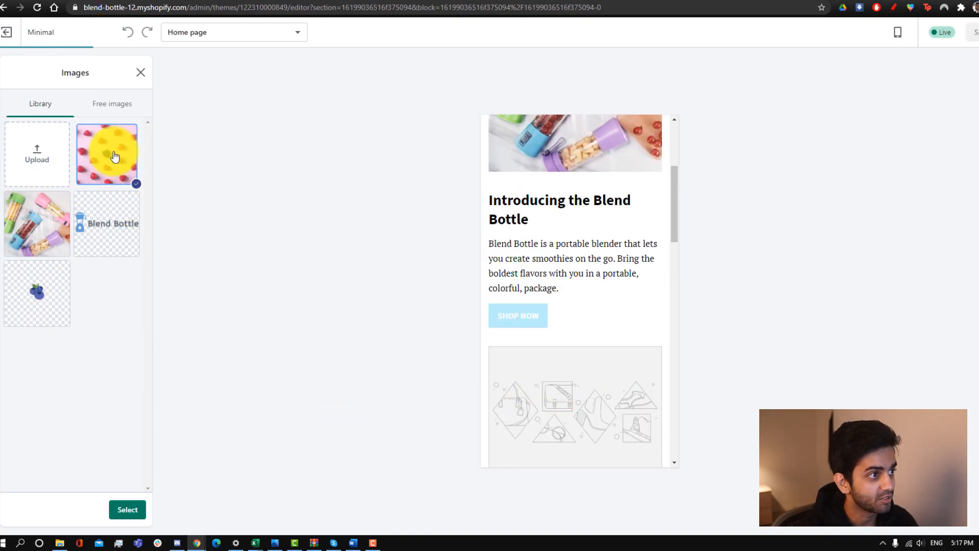
left_click(109, 148)
left_click(127, 509)
scroll(564, 405, "up", 7)
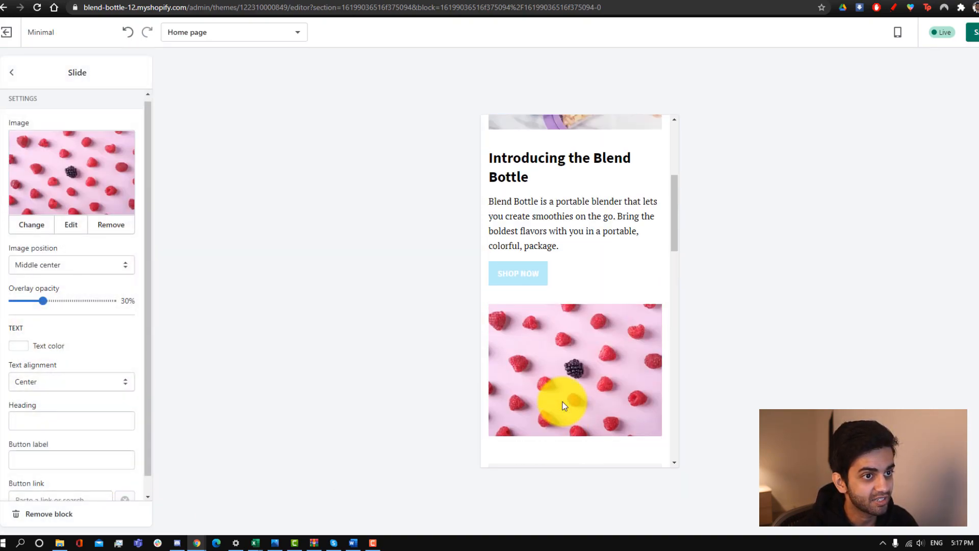
Step: Examine how the slide image fits between the introduction and the sections below it in the mobile preview
scroll(564, 405, "down", 4)
scroll(564, 372, "up", 1)
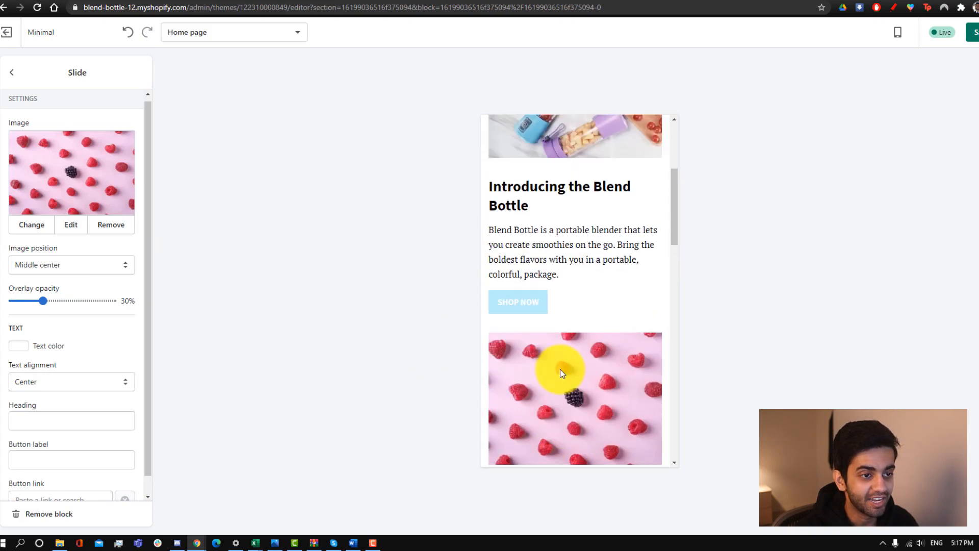
scroll(553, 367, "down", 2)
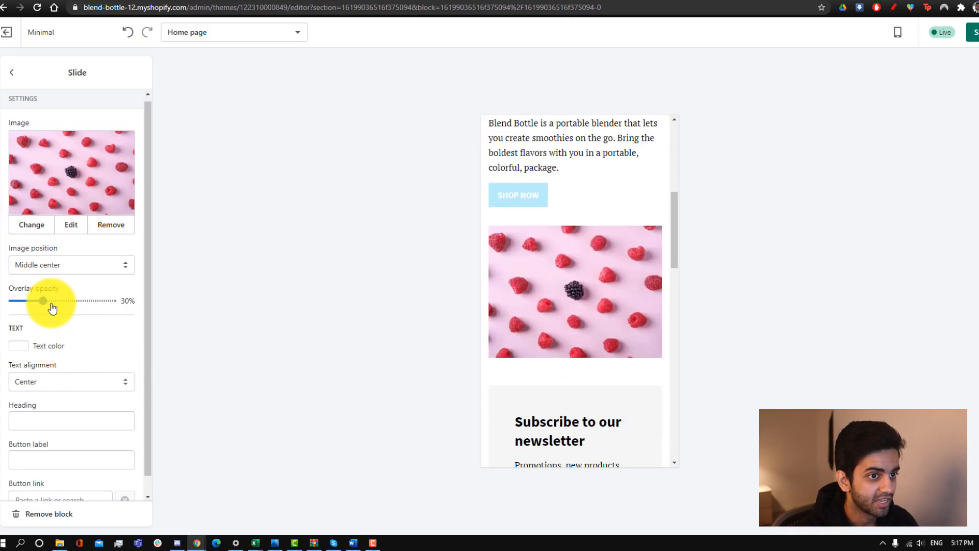
scroll(87, 357, "down", 1)
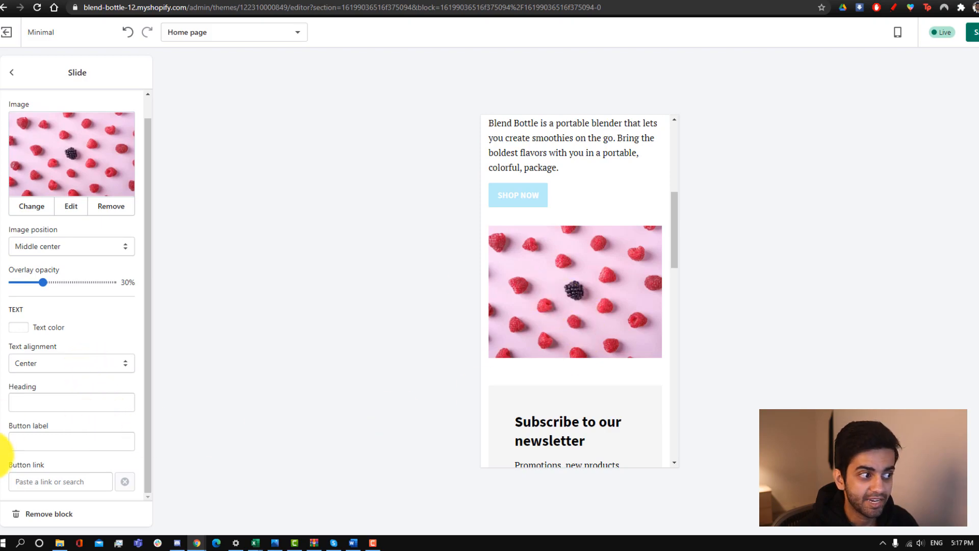
scroll(651, 368, "up", 5)
scroll(642, 372, "down", 3)
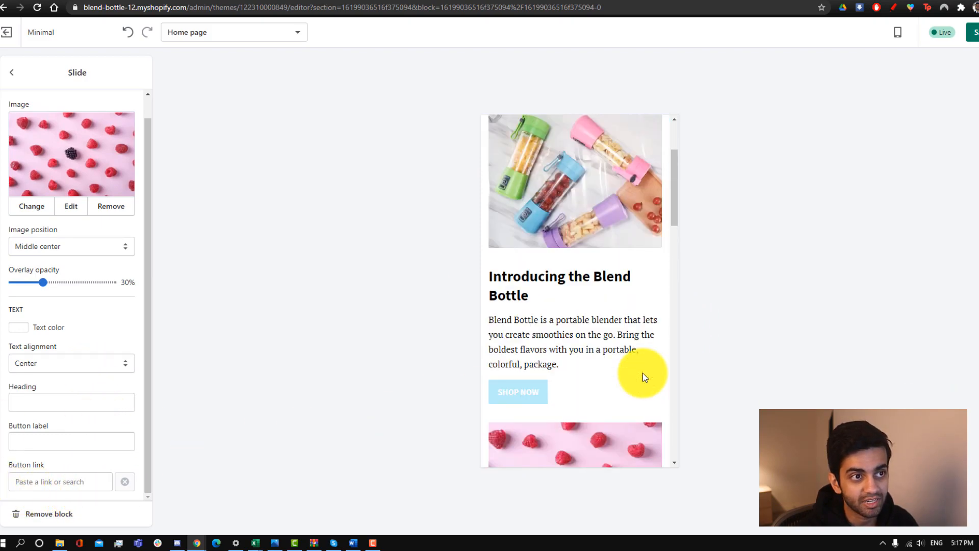
scroll(642, 372, "up", 3)
left_click(9, 77)
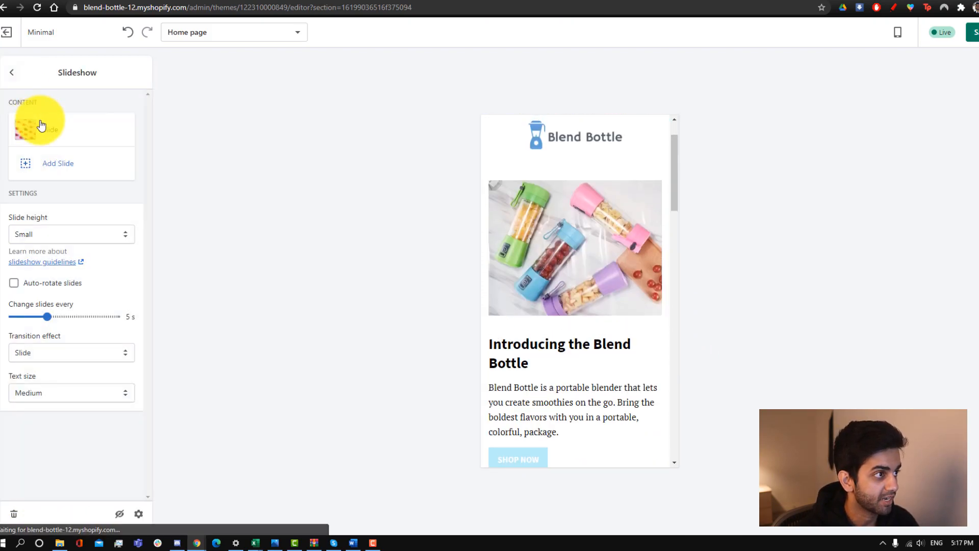
scroll(599, 331, "down", 5)
scroll(598, 332, "down", 4)
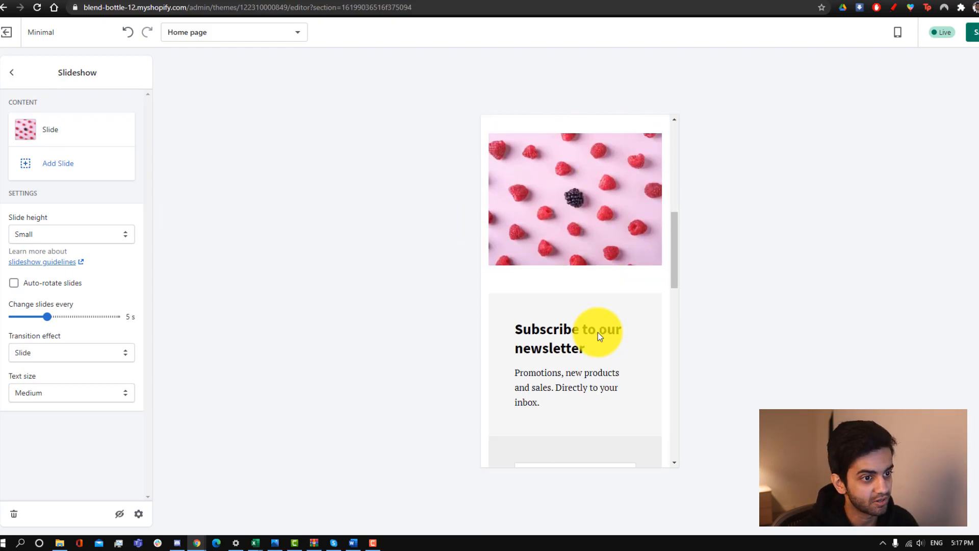
scroll(597, 332, "up", 5)
scroll(597, 331, "down", 5)
scroll(597, 331, "down", 4)
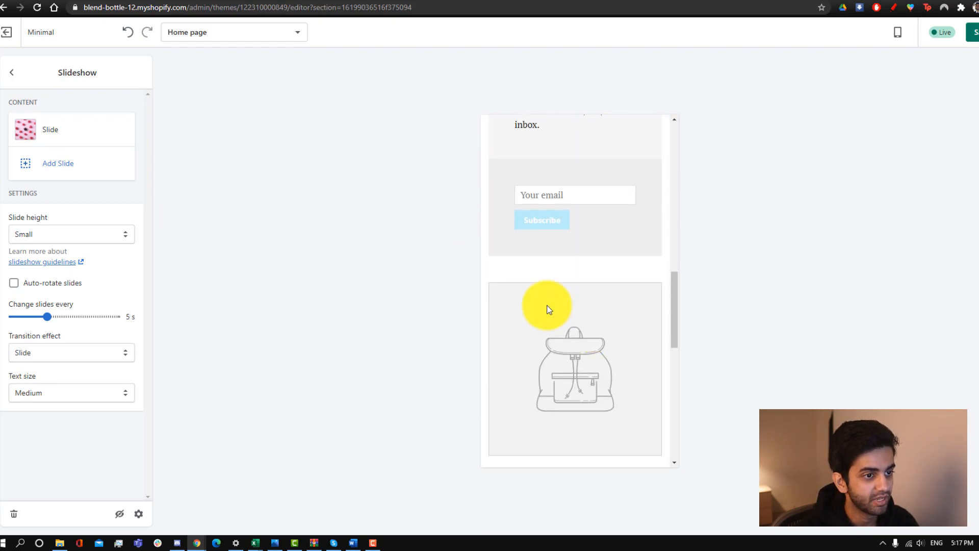
Step: Move the Featured product section above the newsletter section in the home page section list
left_click(11, 76)
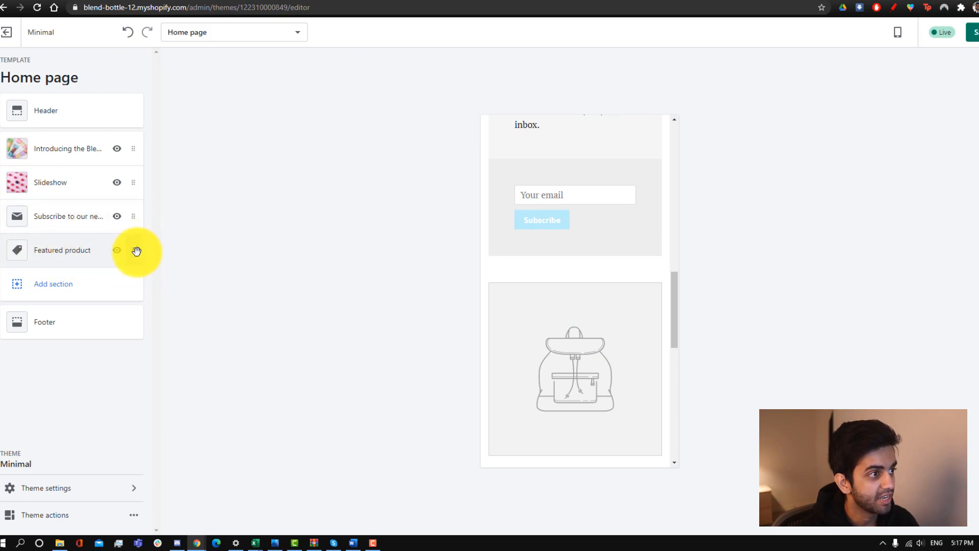
left_click_drag(134, 250, 131, 220)
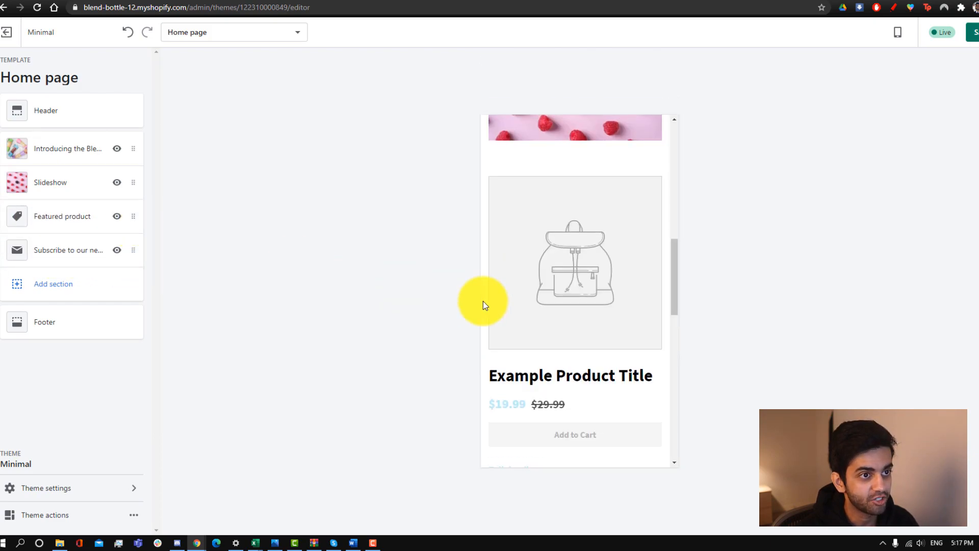
scroll(555, 291, "down", 5)
scroll(542, 414, "down", 3)
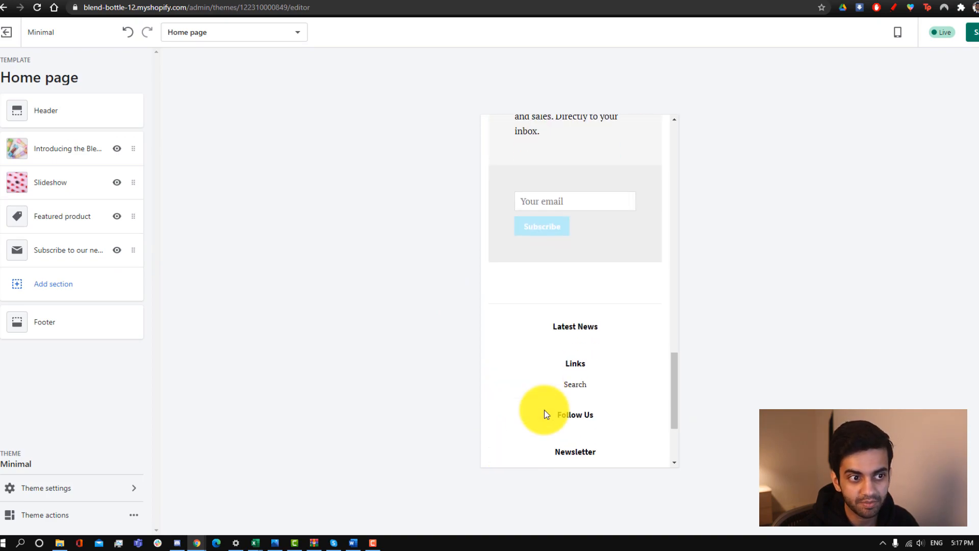
scroll(544, 409, "up", 5)
Step: Set the Featured product section to show the Blend Bottle Portable Blender
left_click(61, 219)
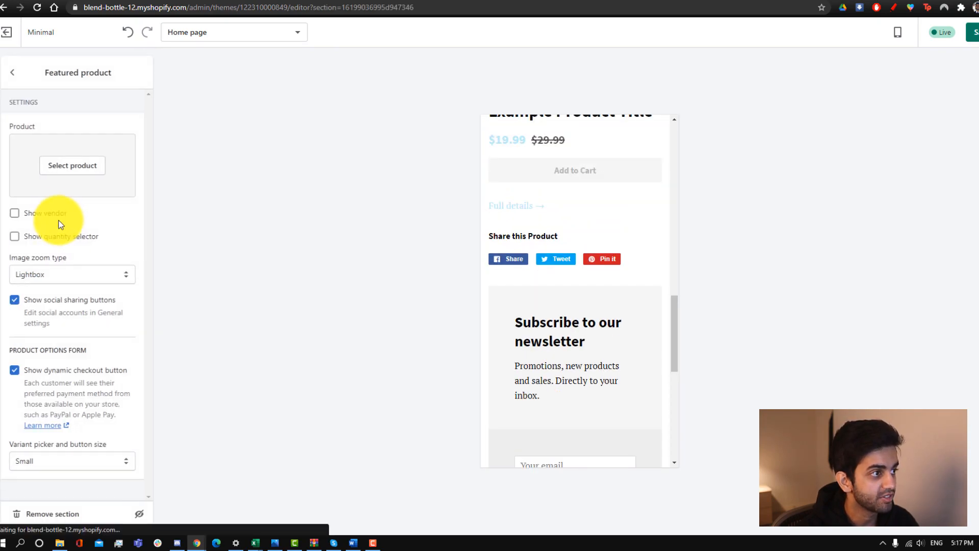
left_click(63, 162)
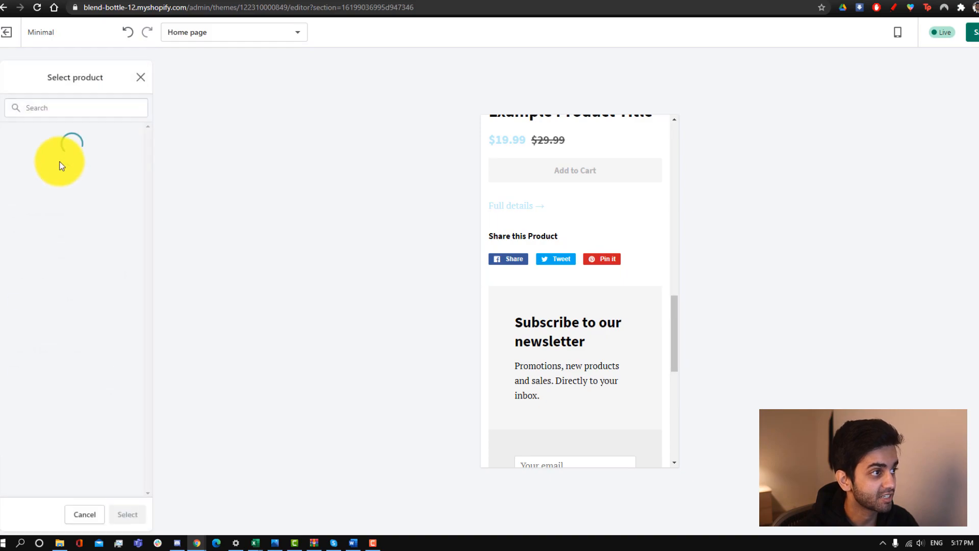
left_click(65, 163)
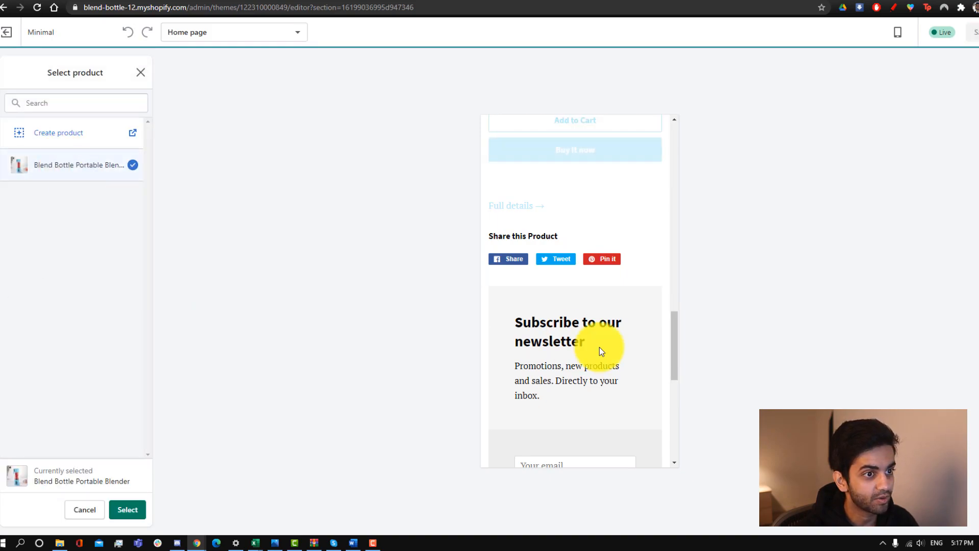
left_click(130, 509)
scroll(589, 337, "up", 6)
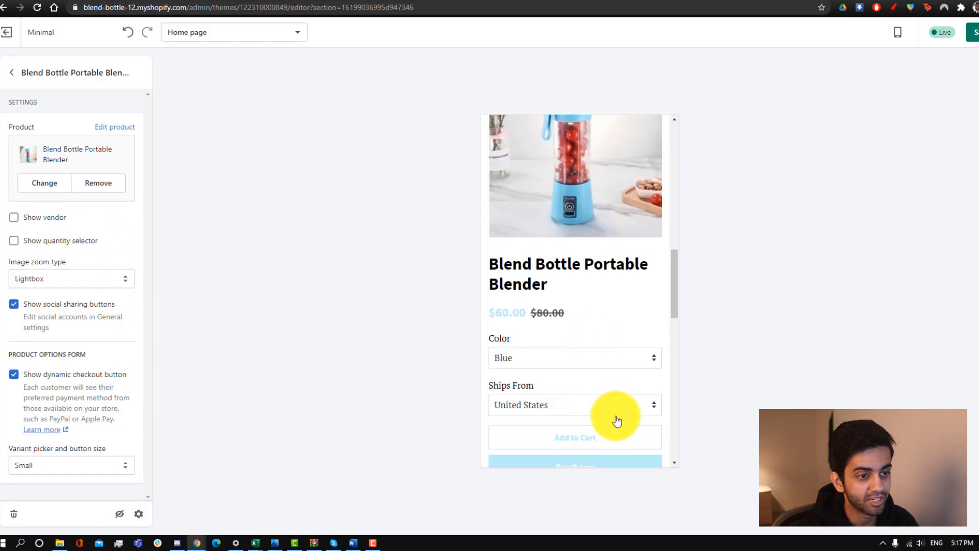
Step: Preview the featured blender in Pink, Purple and Green with its color selector and check the product details
scroll(617, 420, "up", 3)
scroll(616, 419, "down", 3)
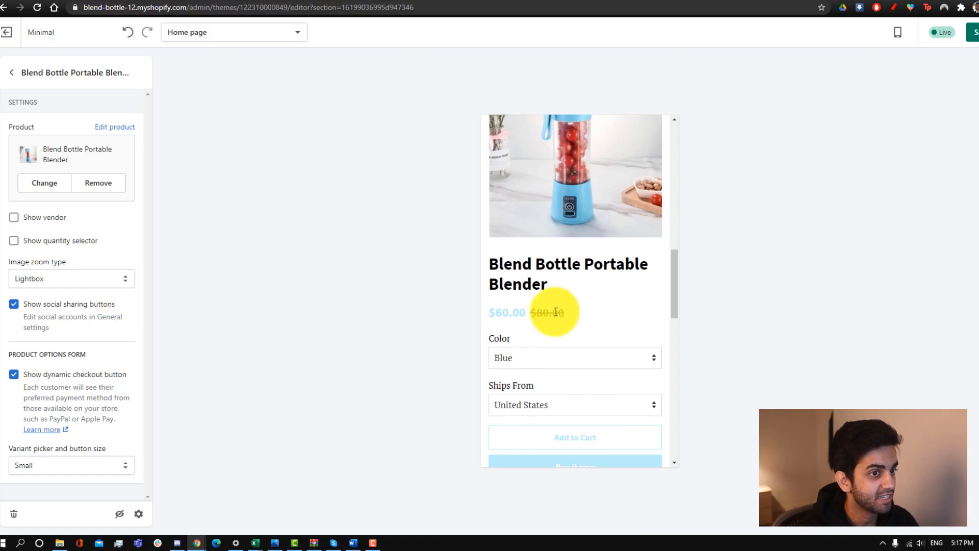
left_click(553, 360)
left_click(549, 391)
left_click(551, 360)
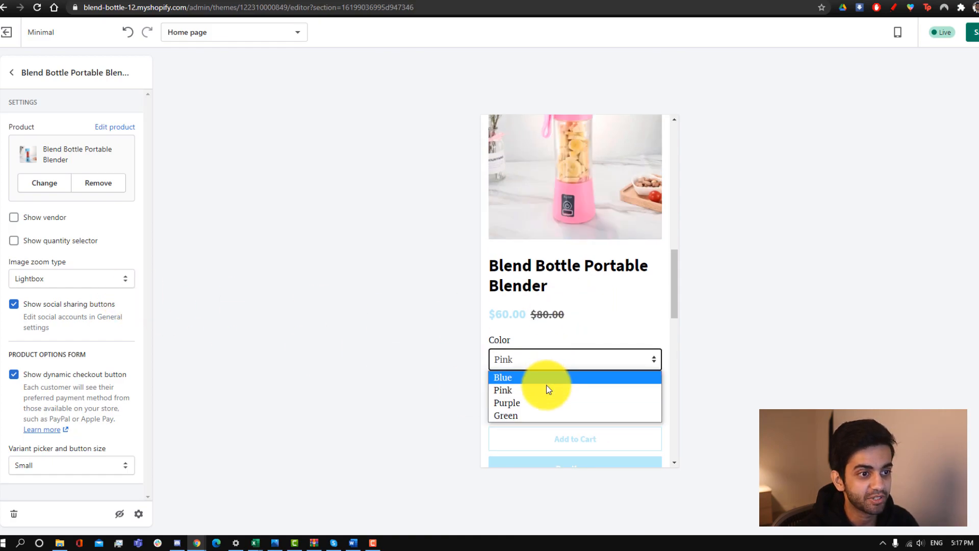
left_click(550, 402)
left_click(549, 363)
left_click(549, 415)
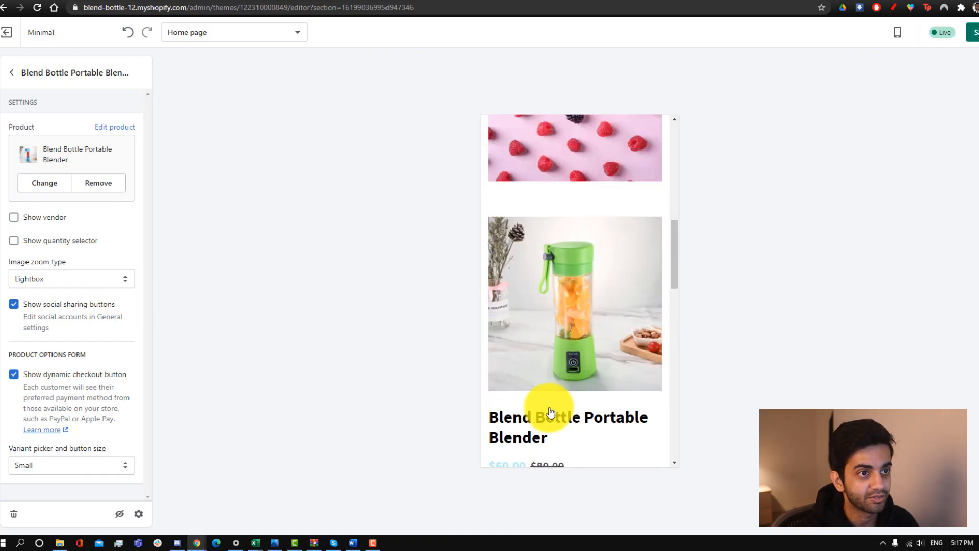
scroll(548, 410, "down", 3)
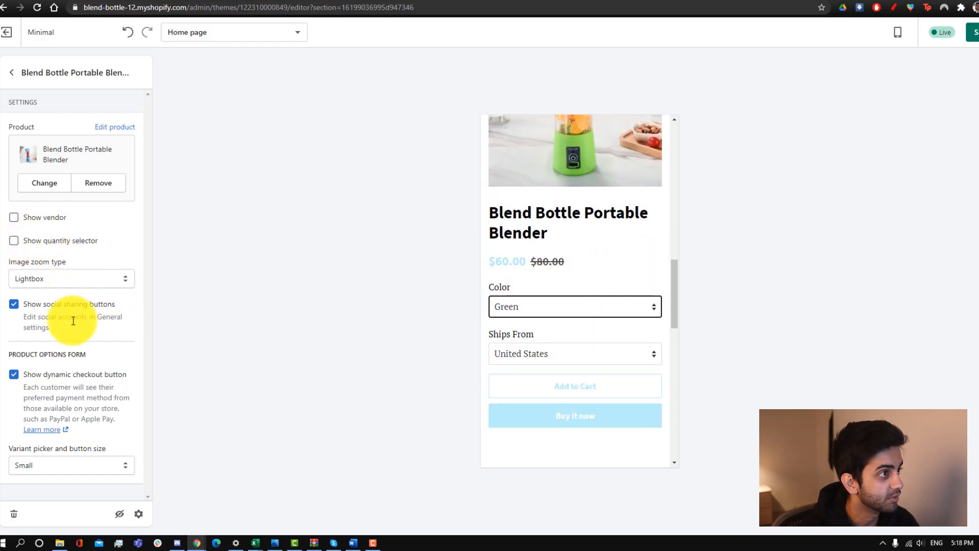
Step: Remove the News block from the footer
left_click(12, 73)
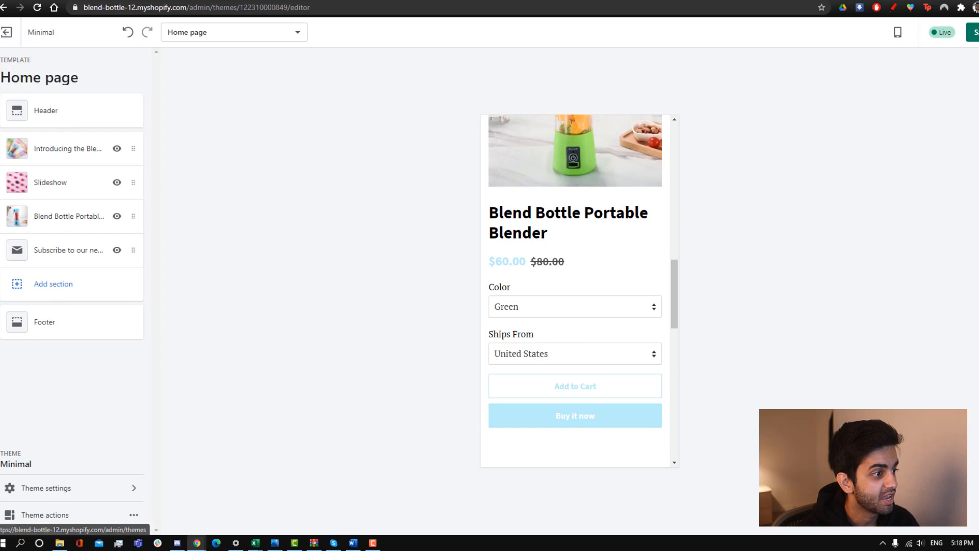
scroll(639, 385, "down", 8)
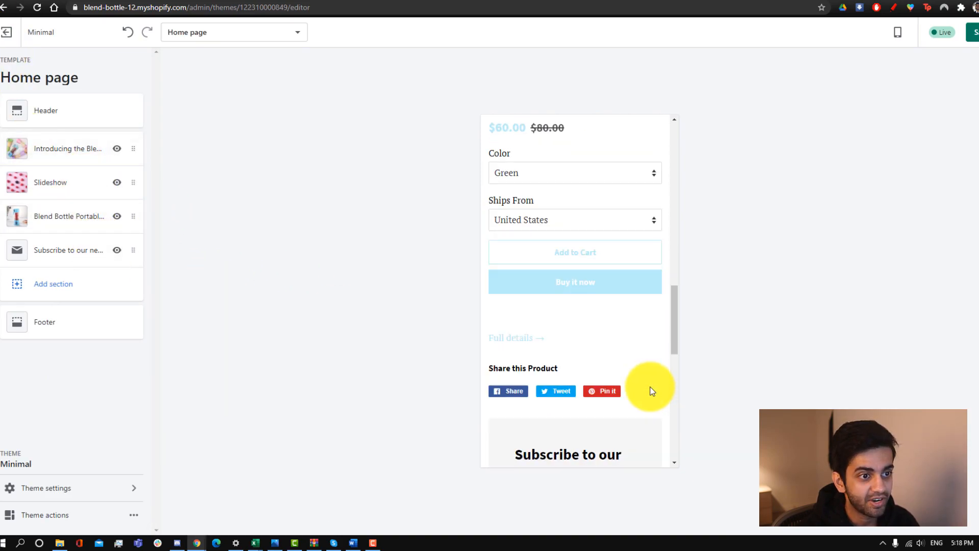
left_click(19, 321)
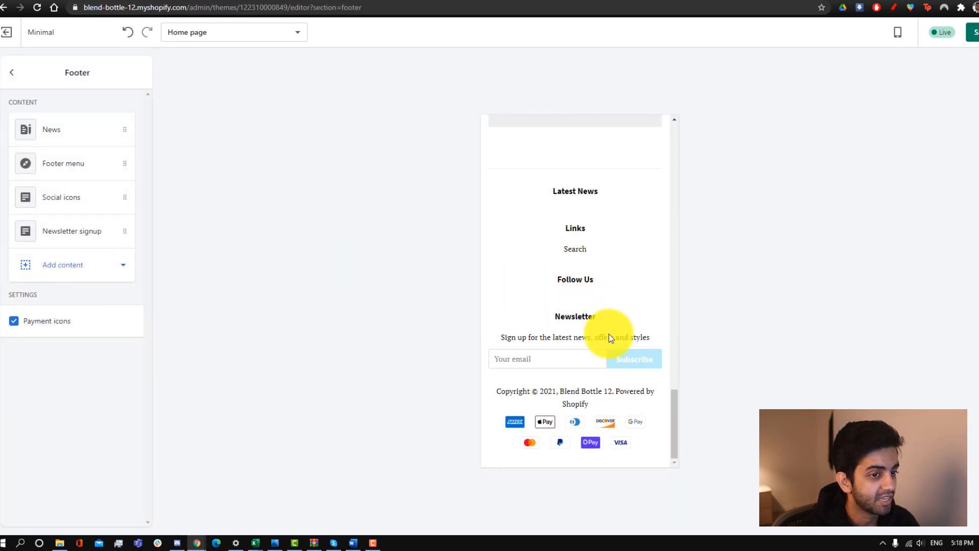
left_click(66, 136)
left_click(99, 171)
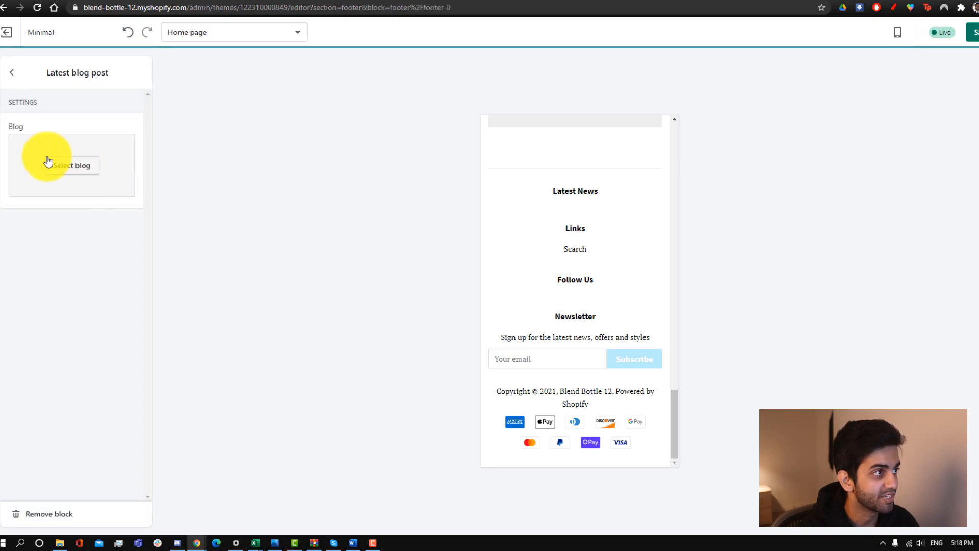
left_click(12, 74)
left_click(84, 136)
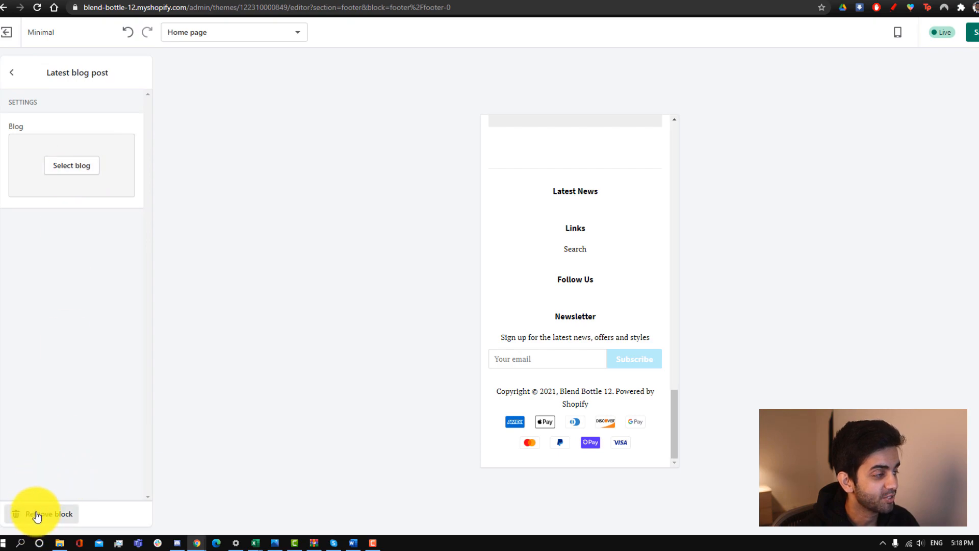
left_click(31, 512)
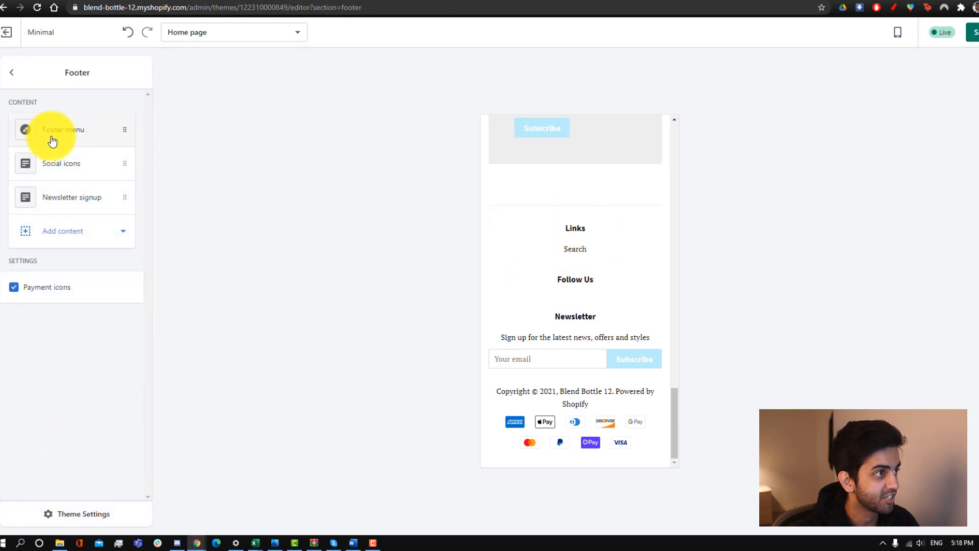
Step: Remove the Social icons and Newsletter signup blocks from the footer
left_click(61, 166)
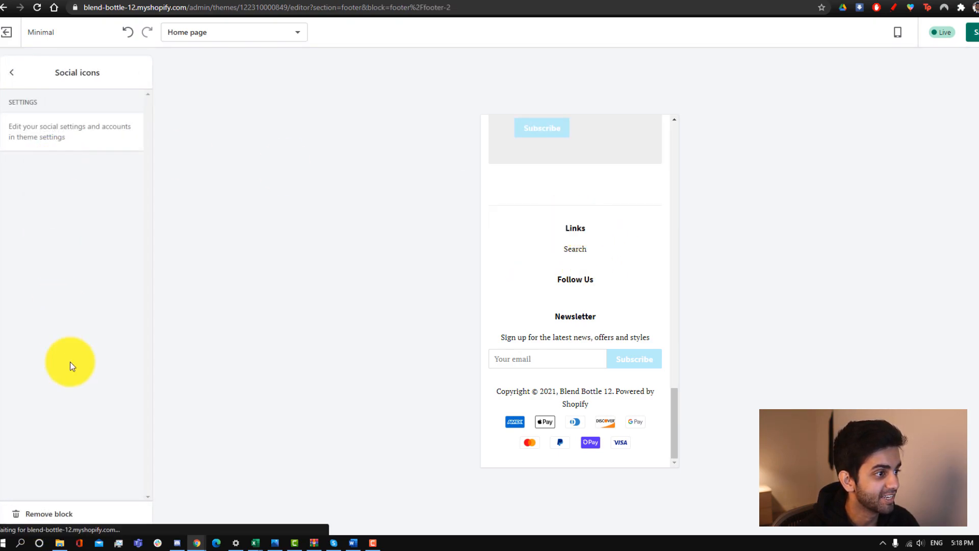
left_click(56, 518)
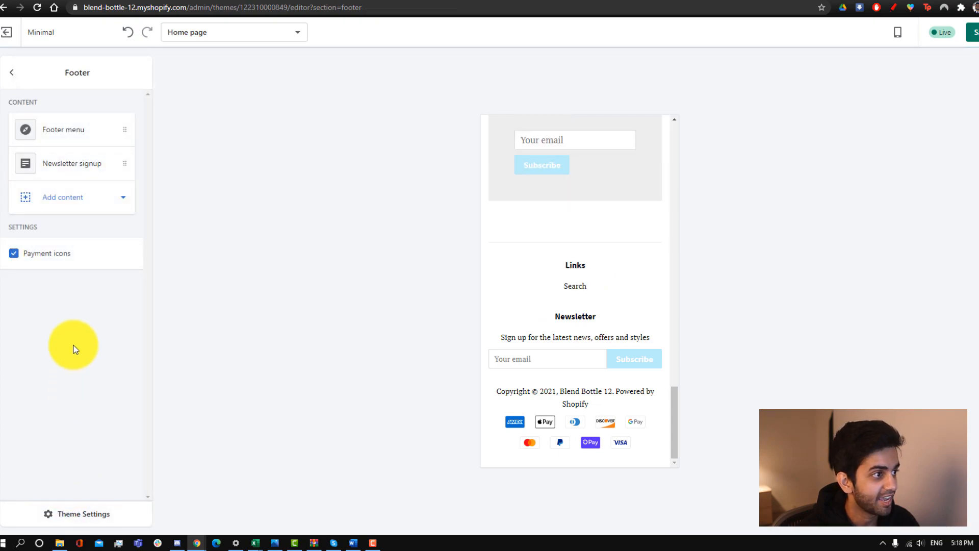
left_click(57, 171)
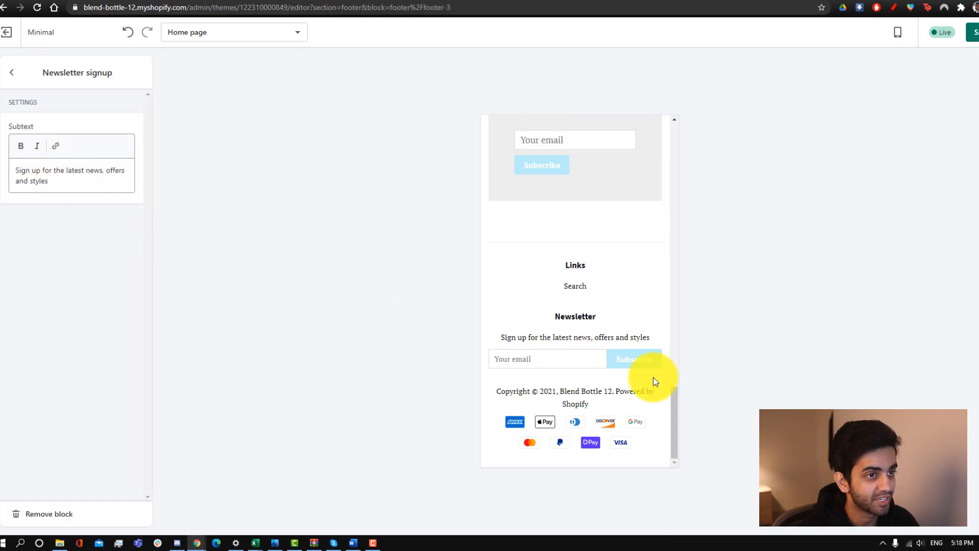
scroll(632, 356, "up", 4)
scroll(594, 301, "down", 4)
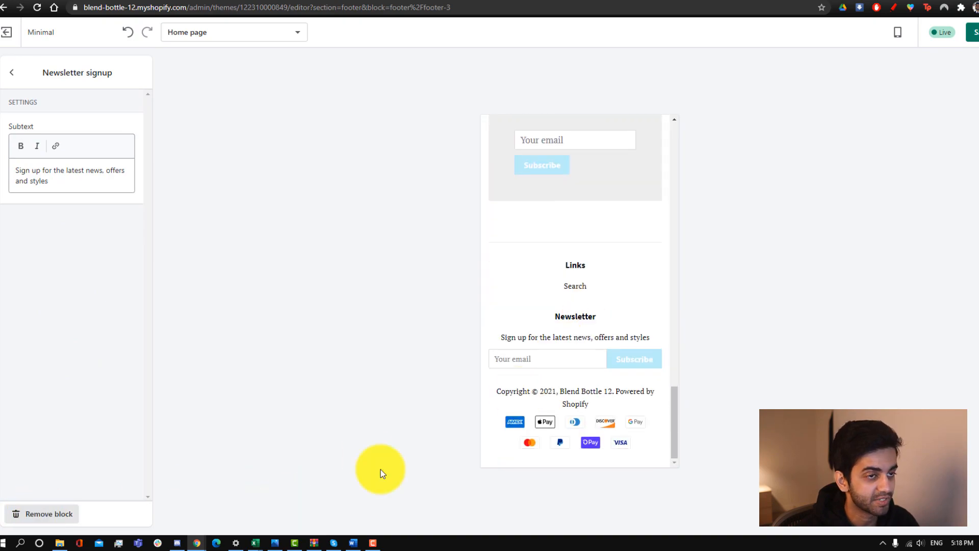
scroll(573, 264, "up", 4)
left_click(51, 514)
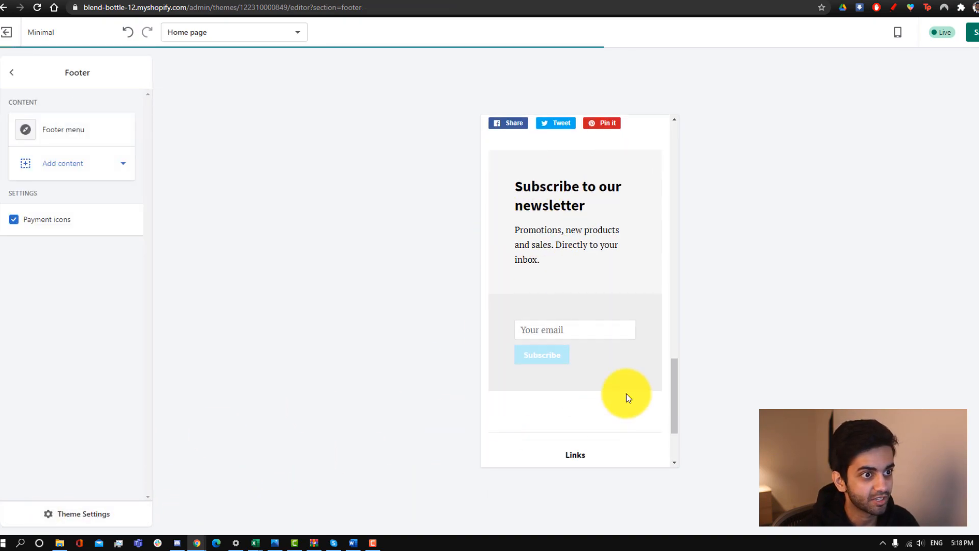
Step: Review the full mobile home page preview from the header down to the footer
scroll(626, 394, "down", 3)
scroll(589, 361, "up", 15)
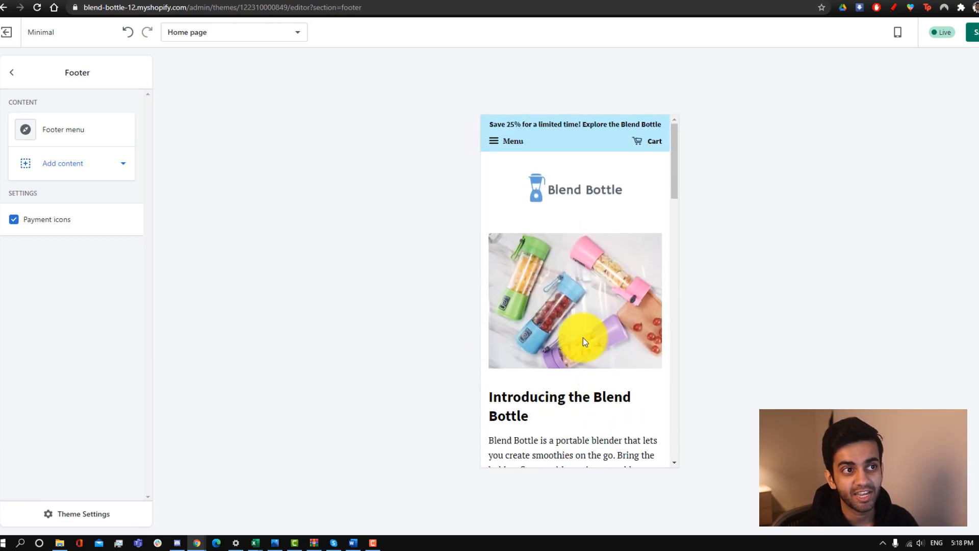
scroll(573, 321, "down", 10)
scroll(573, 321, "down", 4)
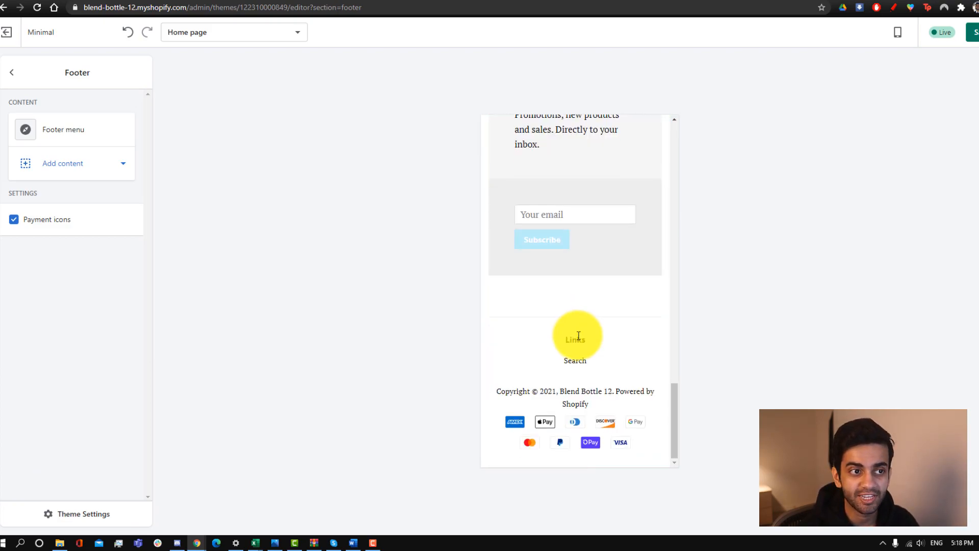
scroll(575, 334, "up", 15)
scroll(579, 341, "down", 10)
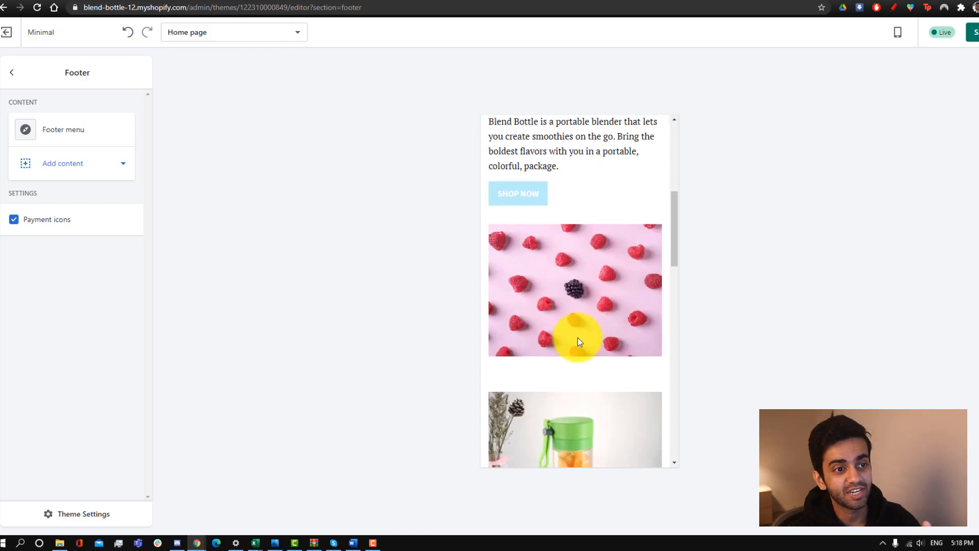
scroll(579, 339, "up", 8)
scroll(579, 339, "up", 5)
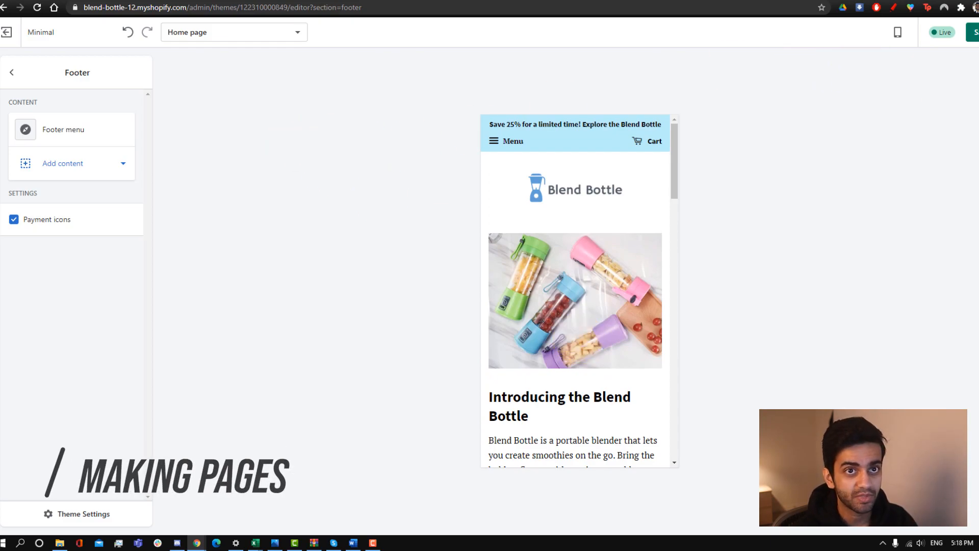
Step: Save the theme customizations and leave the theme editor
left_click(973, 31)
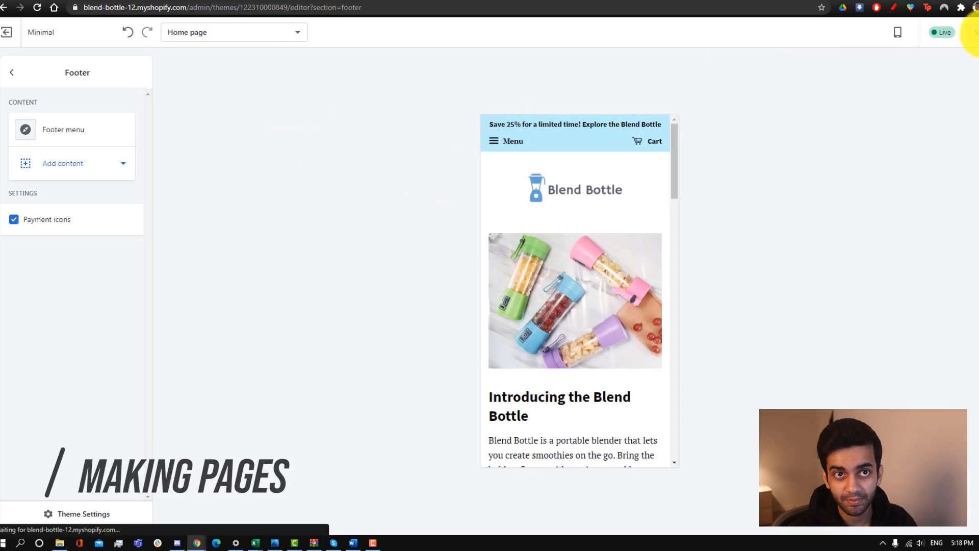
left_click(6, 34)
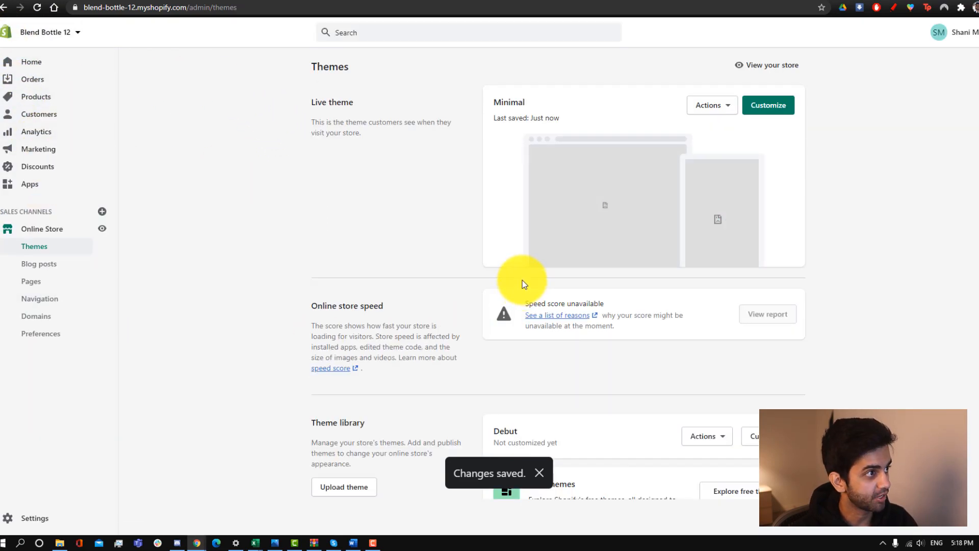
Step: Add a new online store page titled "Contact Us" that uses the page.contact template
left_click(24, 284)
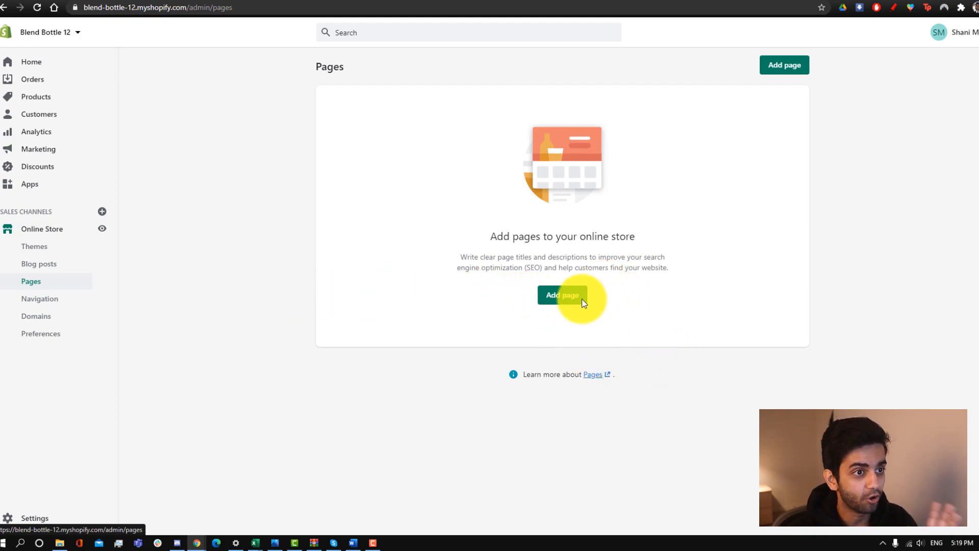
left_click(563, 298)
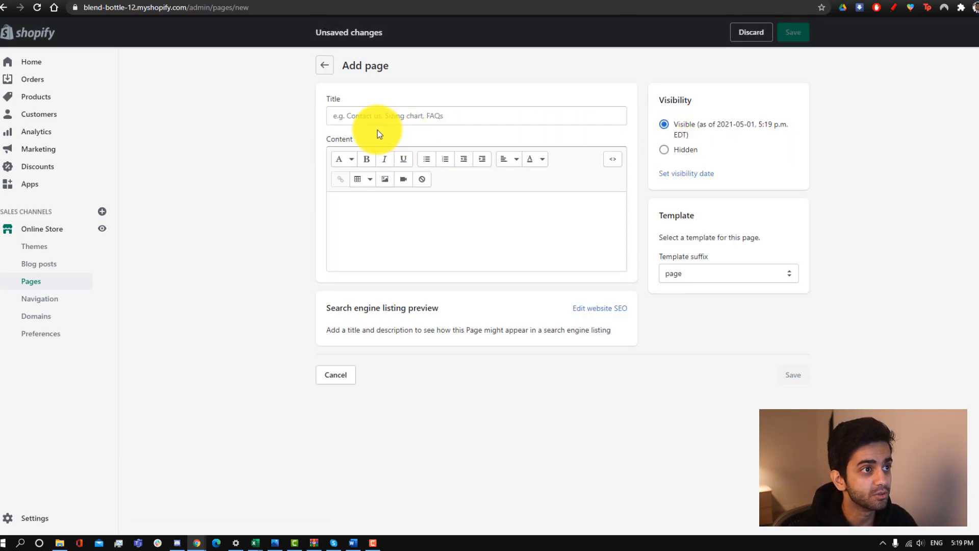
left_click(363, 110)
type("Contact Us")
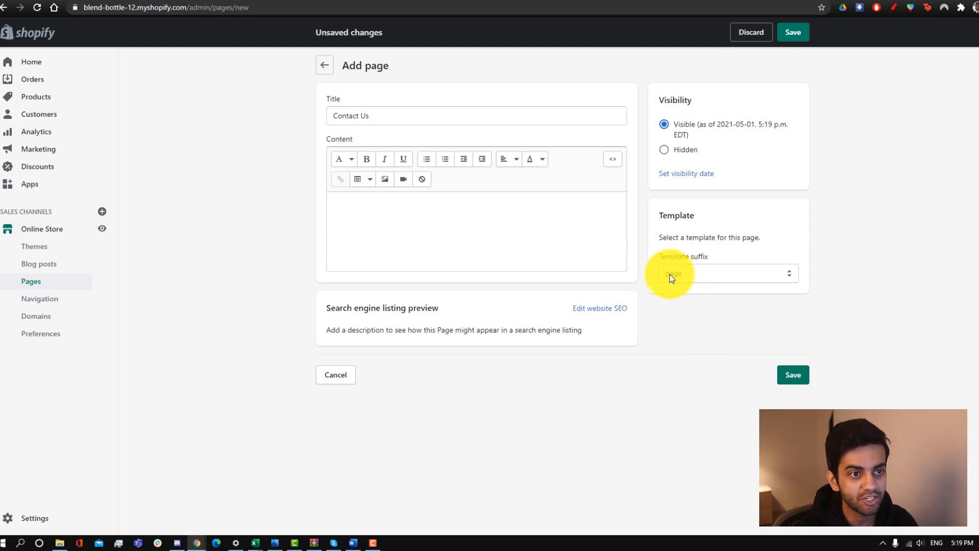
double_click(671, 259)
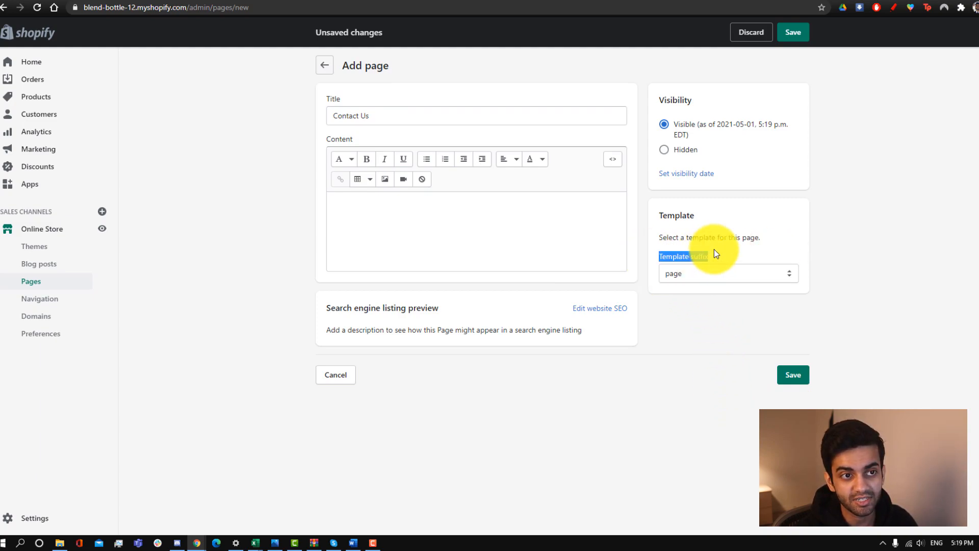
left_click(707, 274)
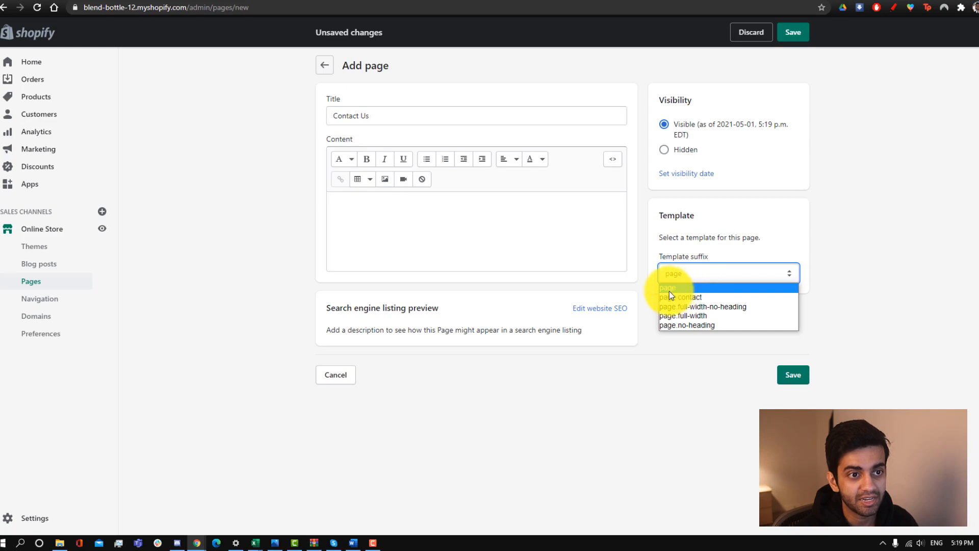
left_click(687, 296)
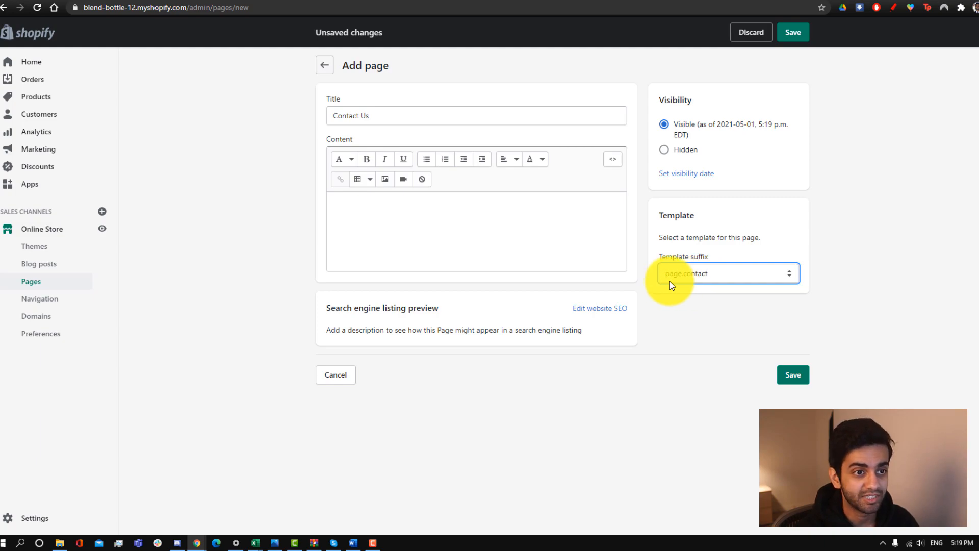
Step: Enter "Feel free to email us if you have any questions! We will get back to you shortly." as the page content and save the page
left_click(484, 232)
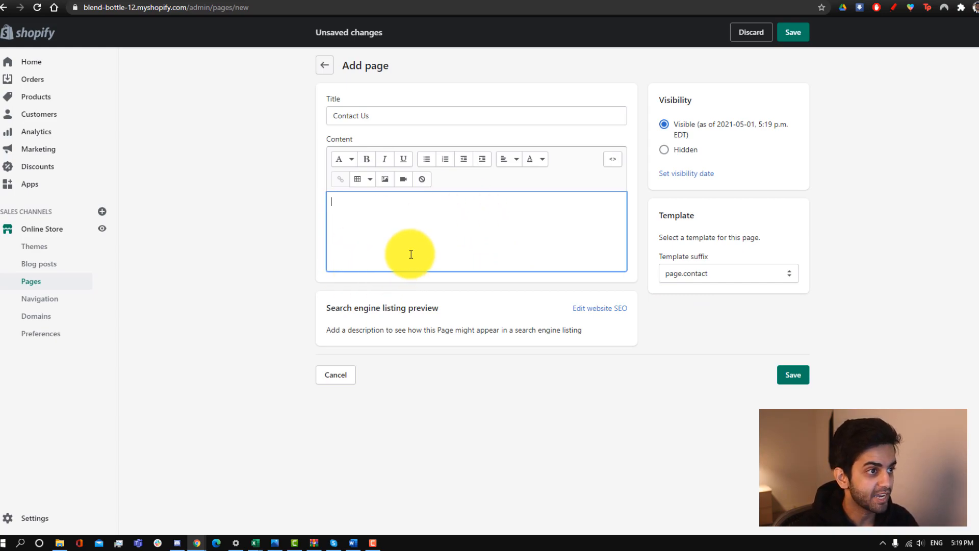
type("Feel free to email us if you have any questions!")
left_click_drag(518, 203, 323, 214)
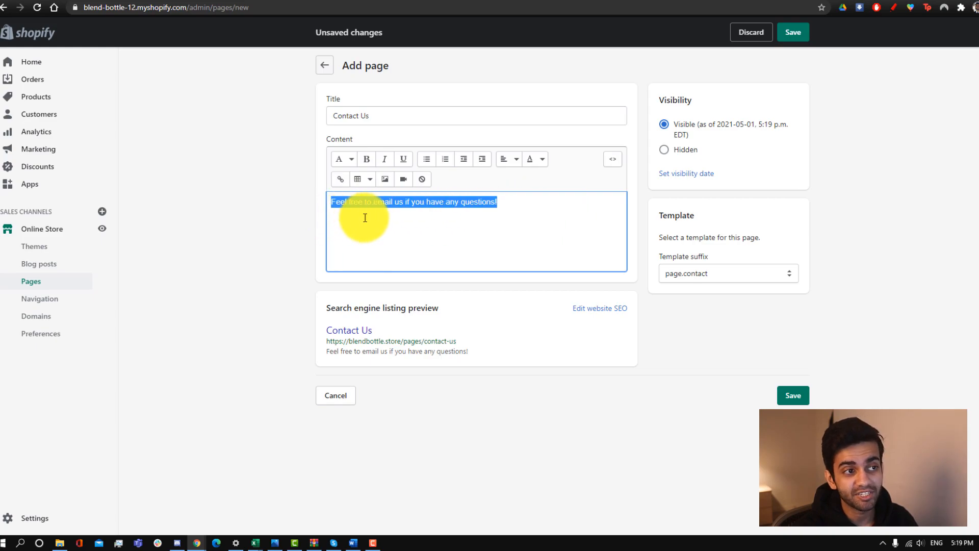
left_click(543, 218)
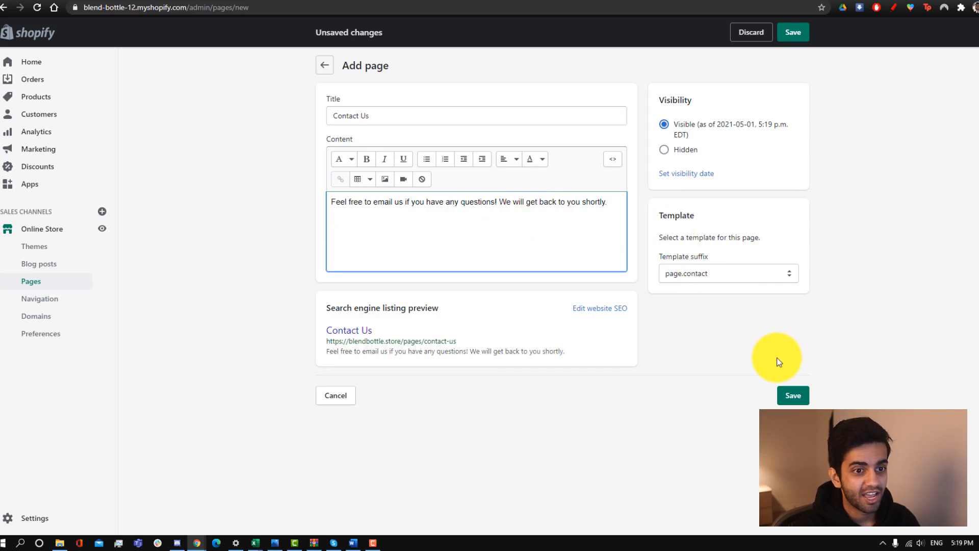
left_click(794, 396)
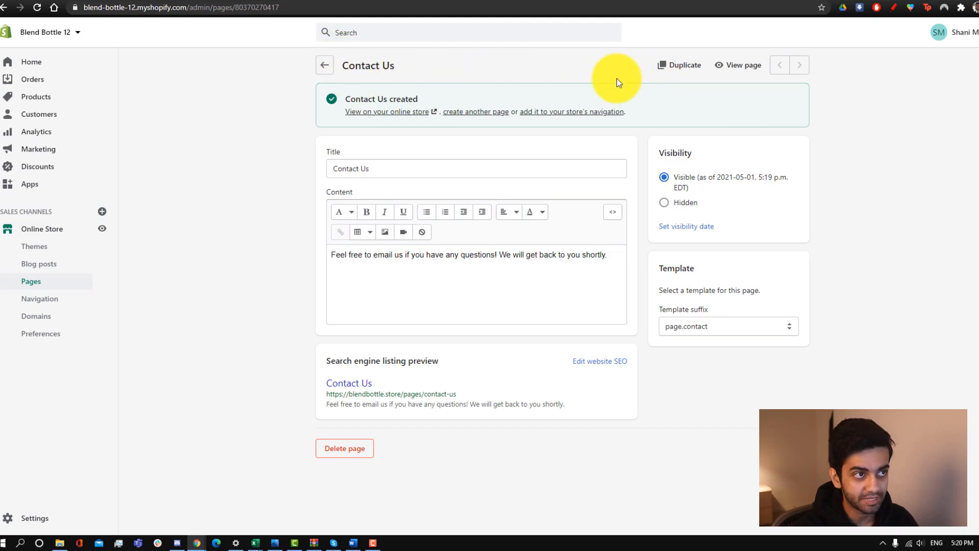
Step: Delete the Catalog item from the store's Main menu navigation
left_click(324, 69)
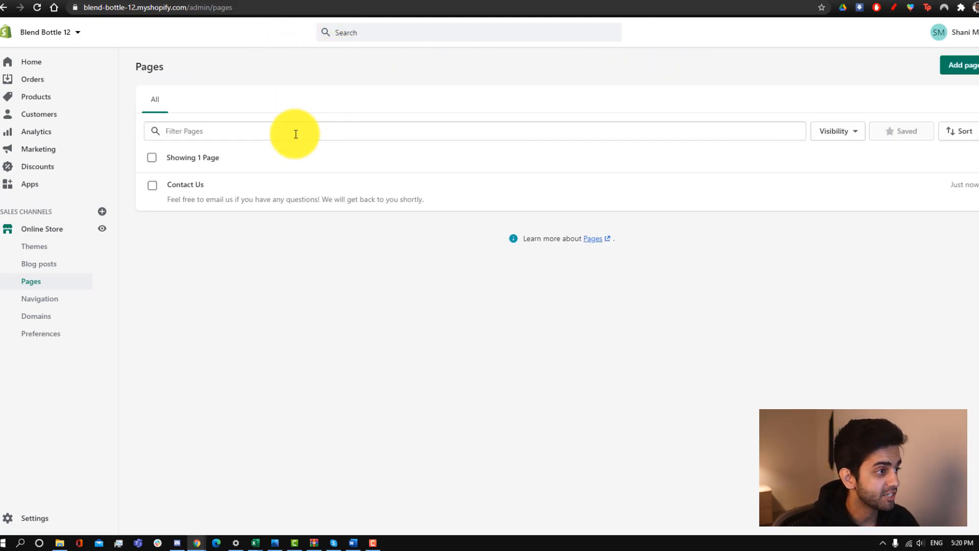
left_click(36, 301)
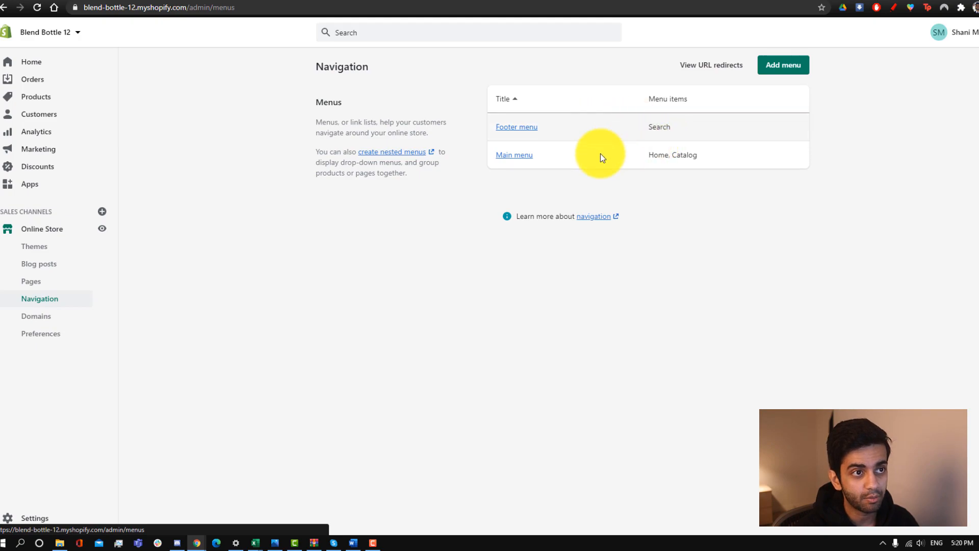
left_click(508, 155)
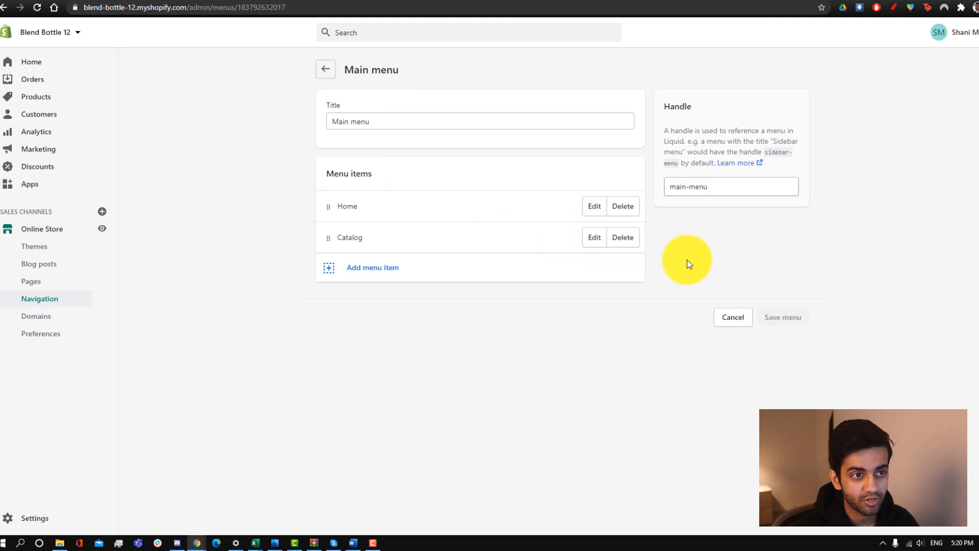
left_click(622, 239)
left_click(636, 158)
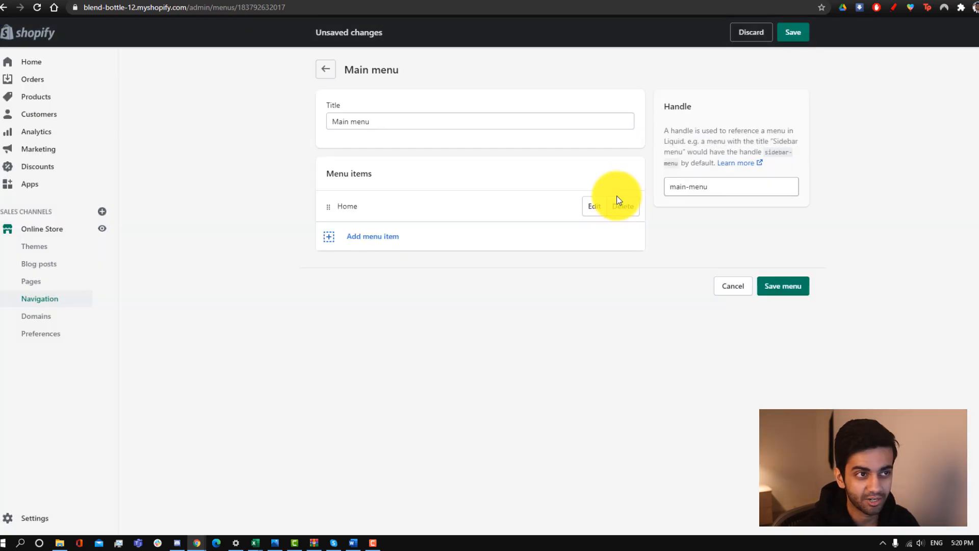
Step: Add a "Contact Us" item linked to the Contact Us page to the Main menu and save the menu
left_click(365, 237)
left_click(398, 275)
left_click(376, 301)
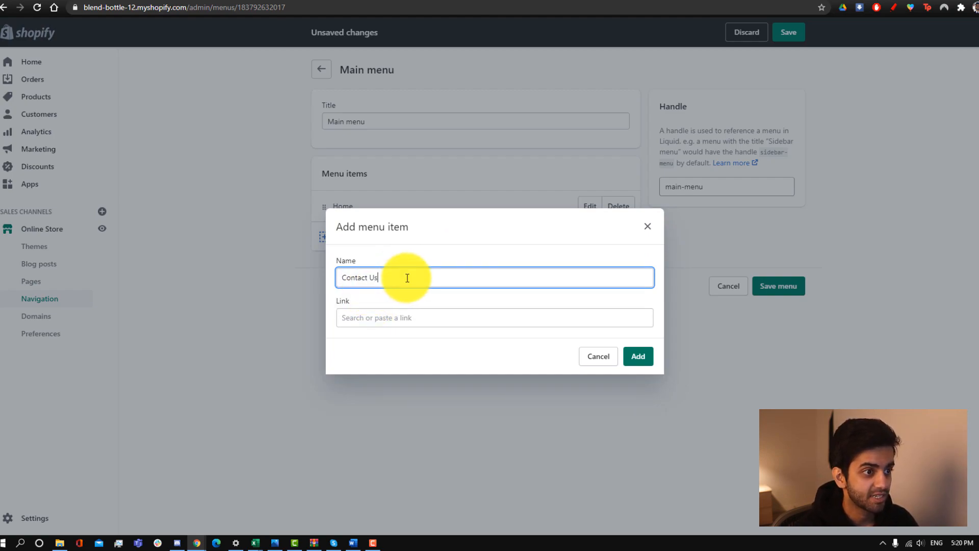
left_click(363, 320)
scroll(470, 242, "down", 1)
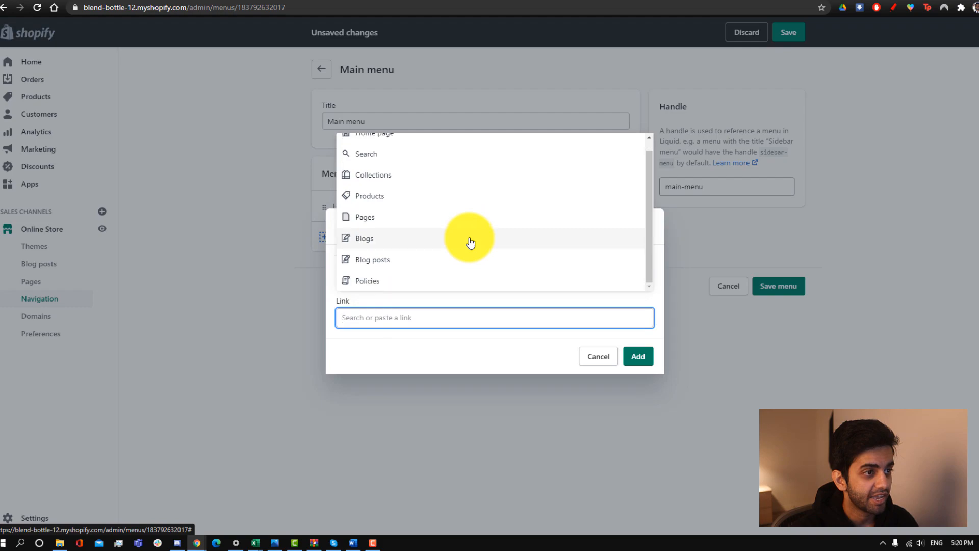
scroll(468, 248, "up", 1)
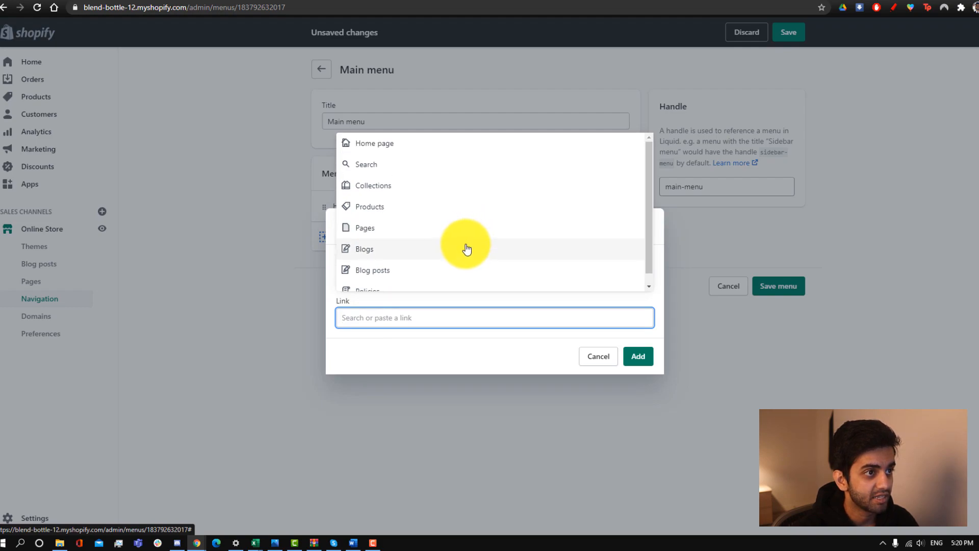
left_click(412, 231)
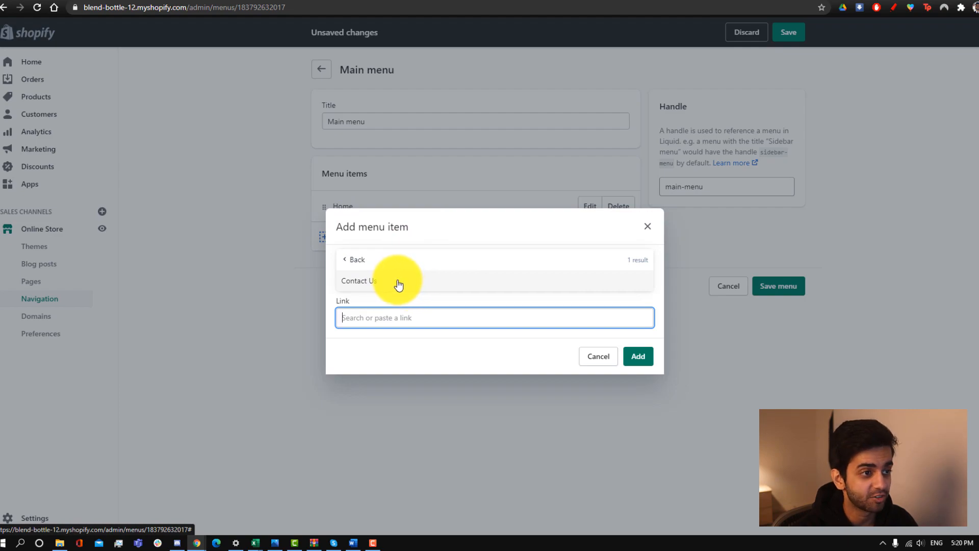
left_click(400, 285)
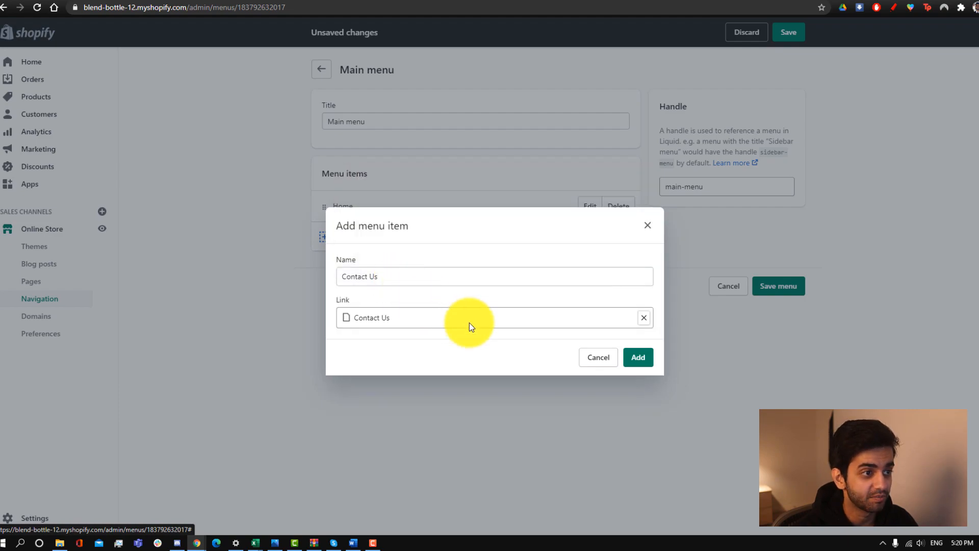
left_click(640, 358)
left_click(793, 319)
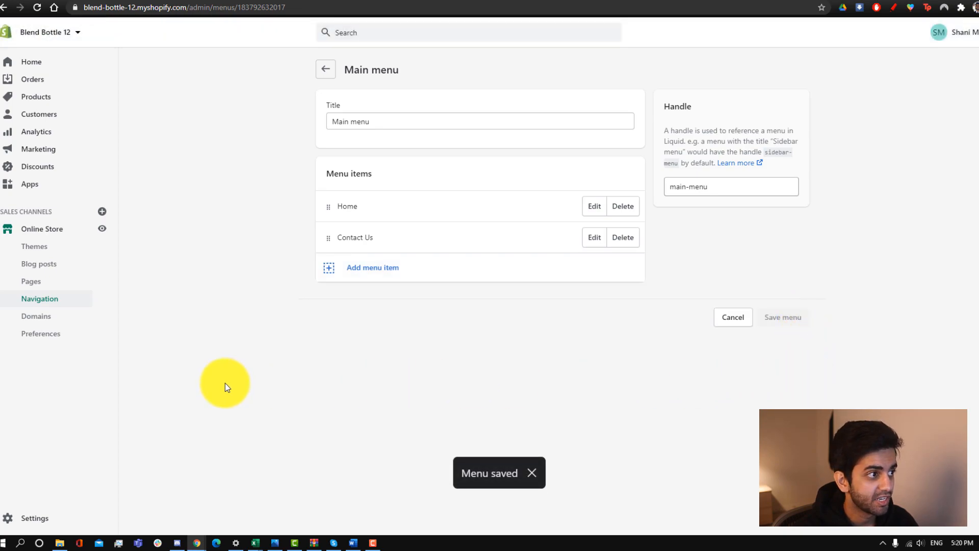
Step: Reopen the Minimal theme for customizing and preview the Contact Us page through the store's menu
left_click(325, 69)
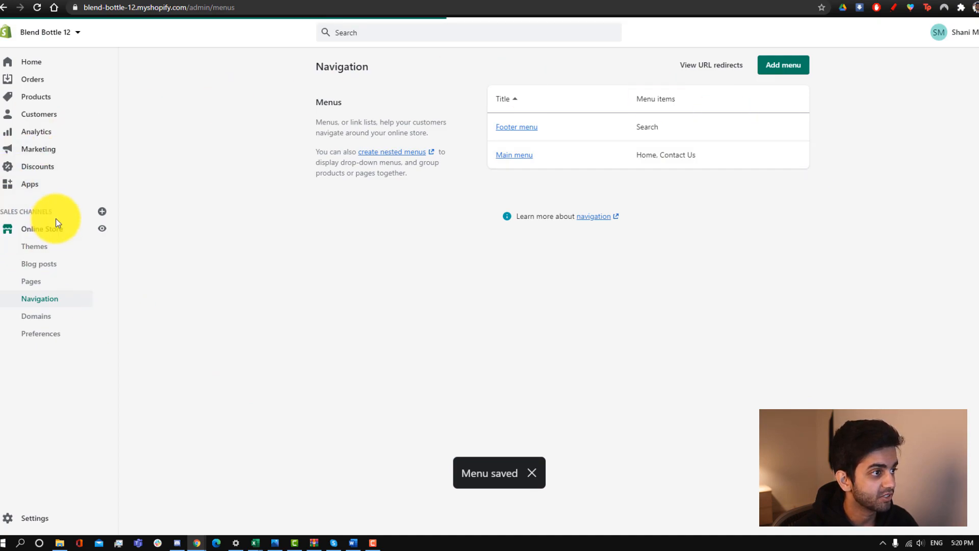
left_click(37, 230)
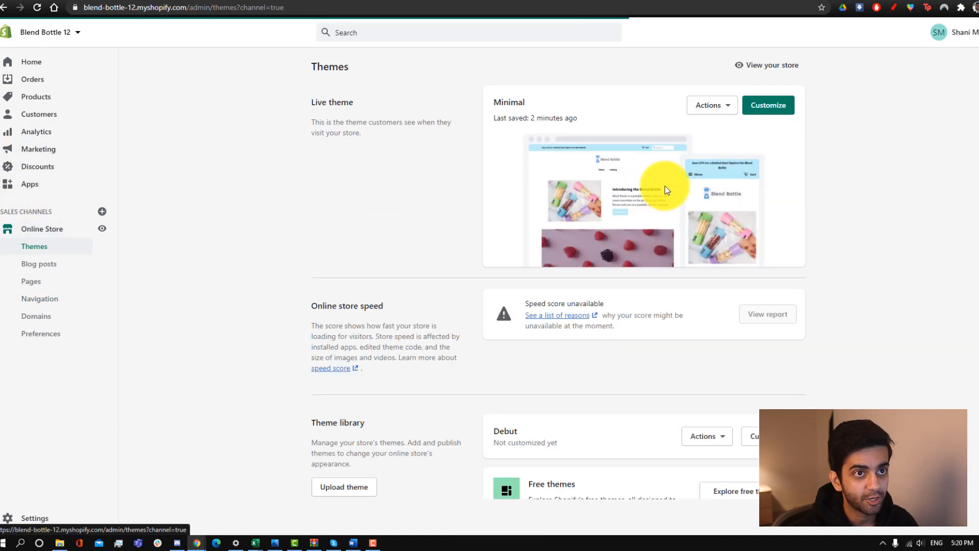
left_click(768, 107)
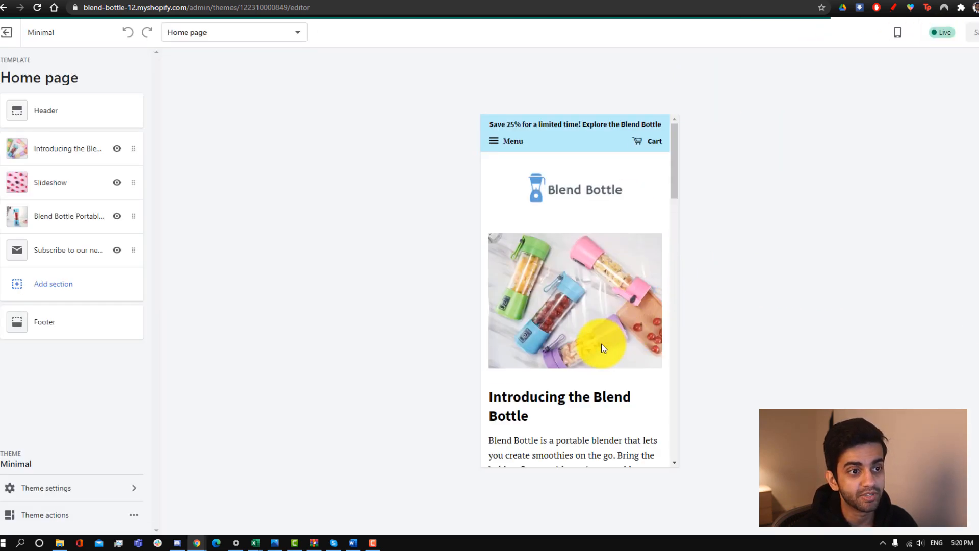
left_click(494, 143)
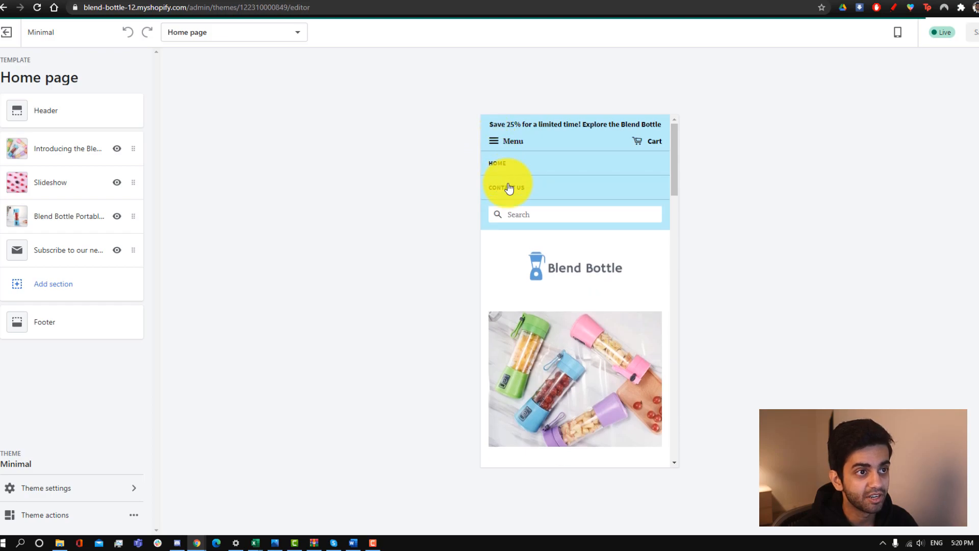
left_click(509, 188)
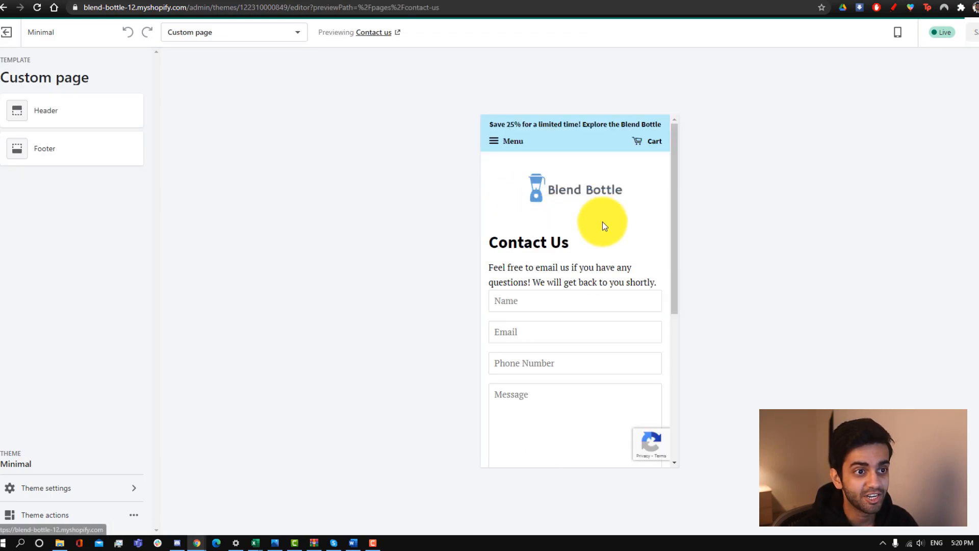
Step: Examine the Contact Us form's name, email, phone number and message fields in the preview
scroll(604, 234, "down", 4)
scroll(607, 260, "up", 2)
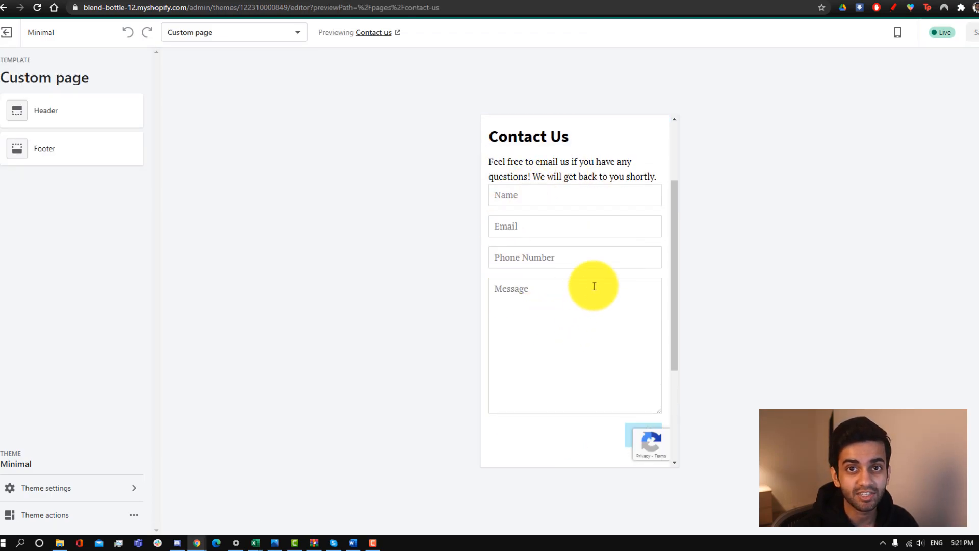
left_click(504, 195)
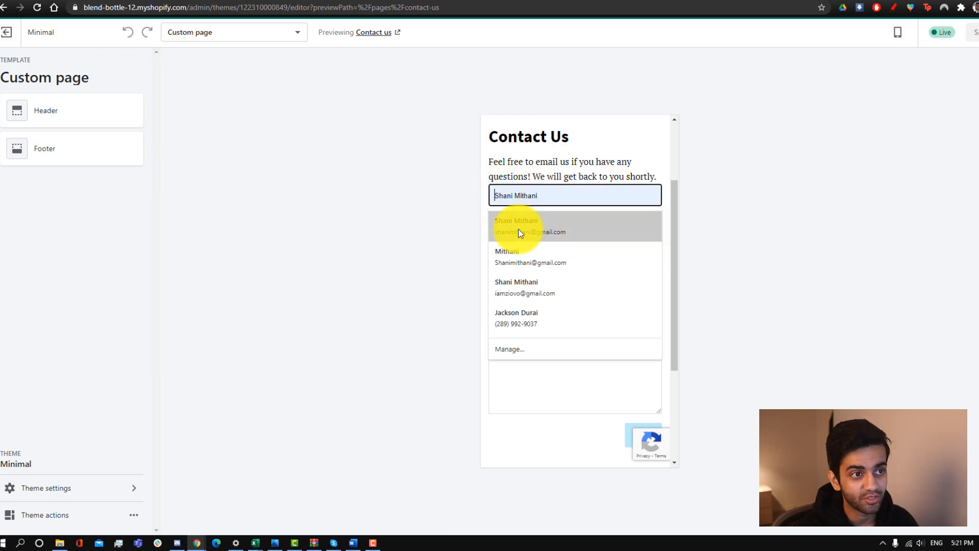
left_click(578, 386)
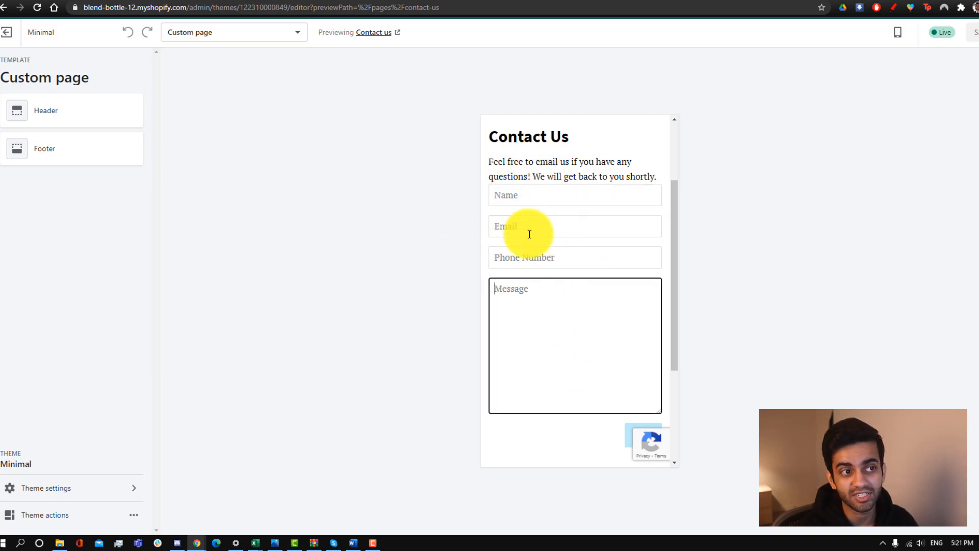
scroll(564, 304, "down", 2)
scroll(591, 302, "up", 2)
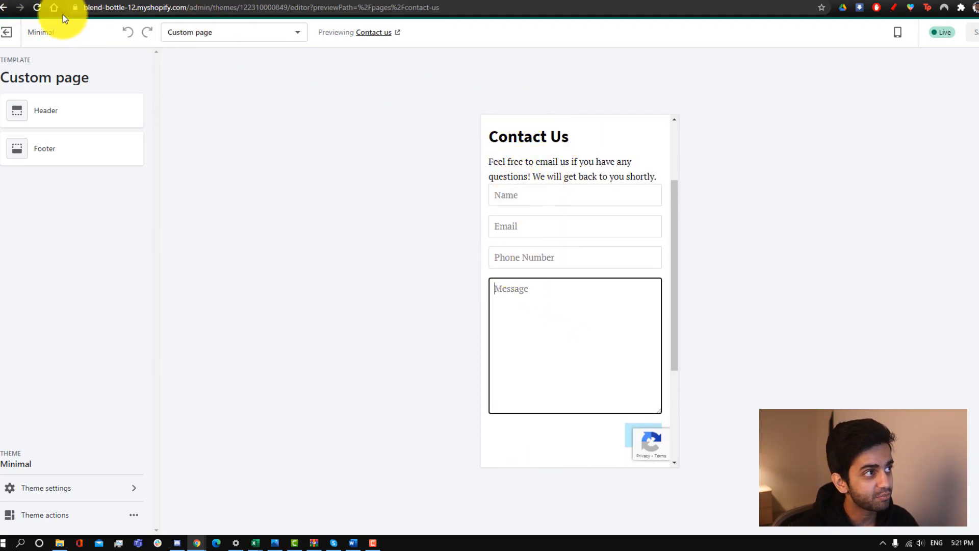
Step: Review the payment methods and current bills in the store's billing settings, and return to the settings overview
scroll(542, 192, "up", 1)
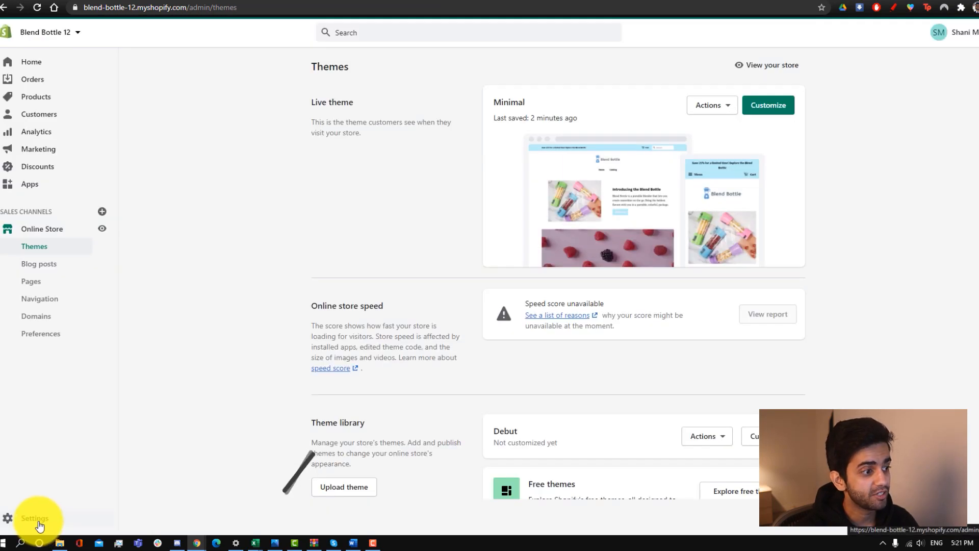
left_click(39, 524)
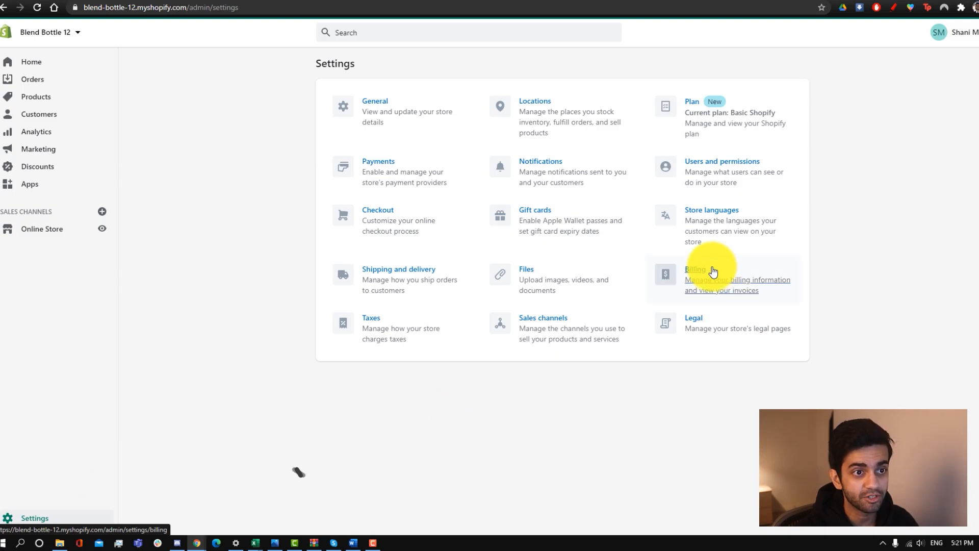
left_click(697, 271)
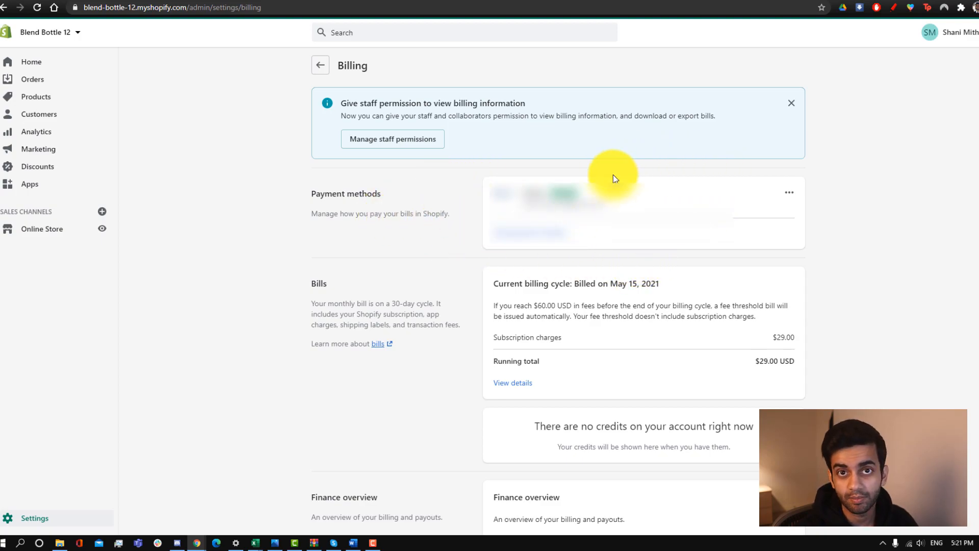
scroll(603, 201, "down", 1)
scroll(603, 201, "up", 1)
left_click(322, 70)
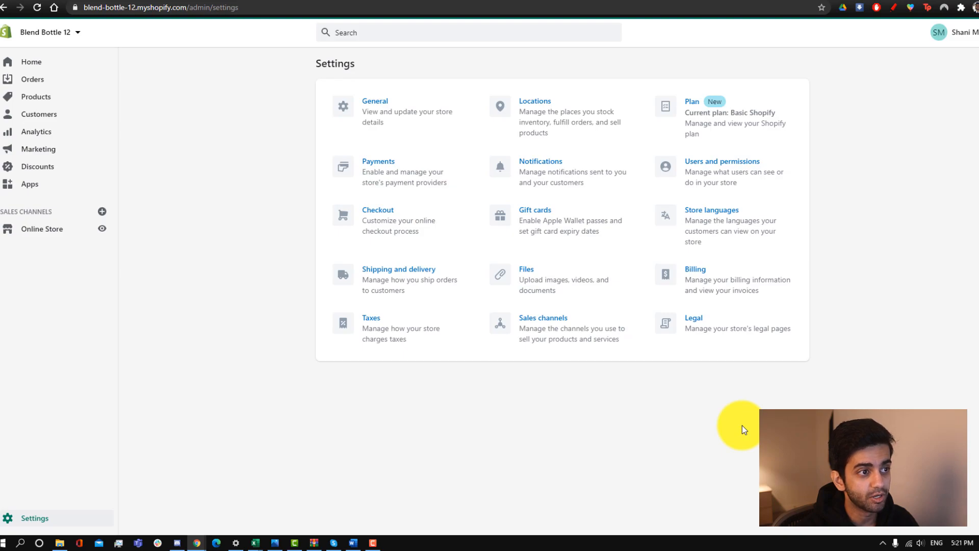
left_click(368, 320)
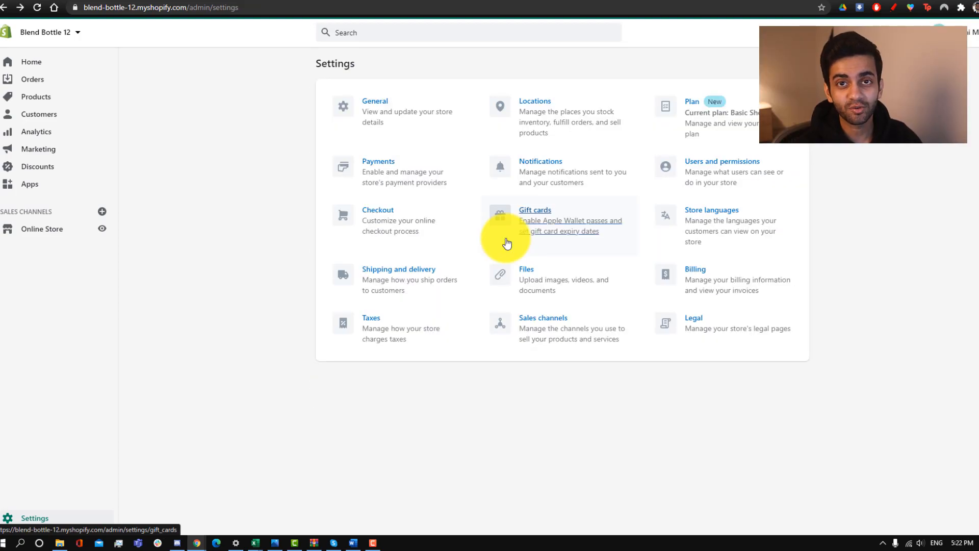
Step: Set the store currency to US dollars (USD) in the general settings and save the change
left_click(368, 101)
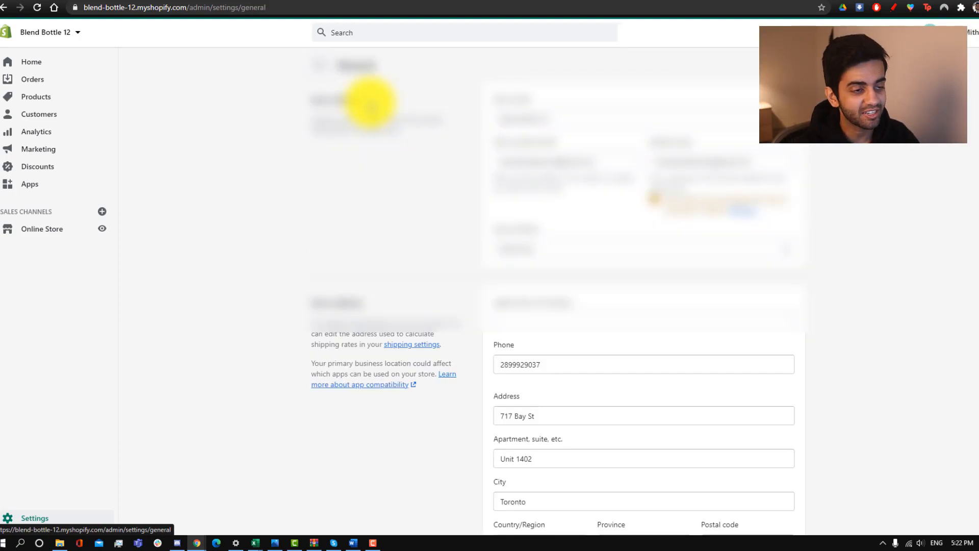
scroll(623, 404, "down", 15)
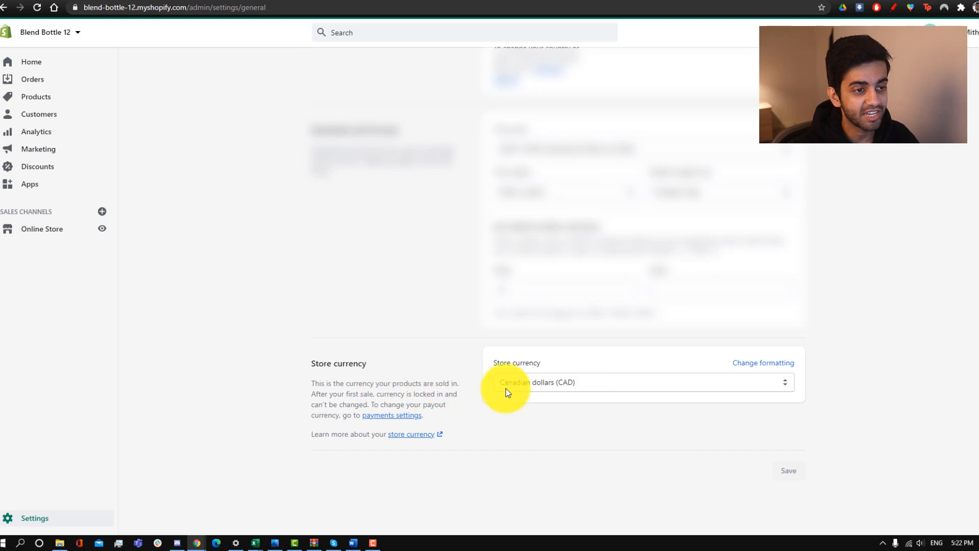
left_click(575, 386)
scroll(577, 357, "down", 10)
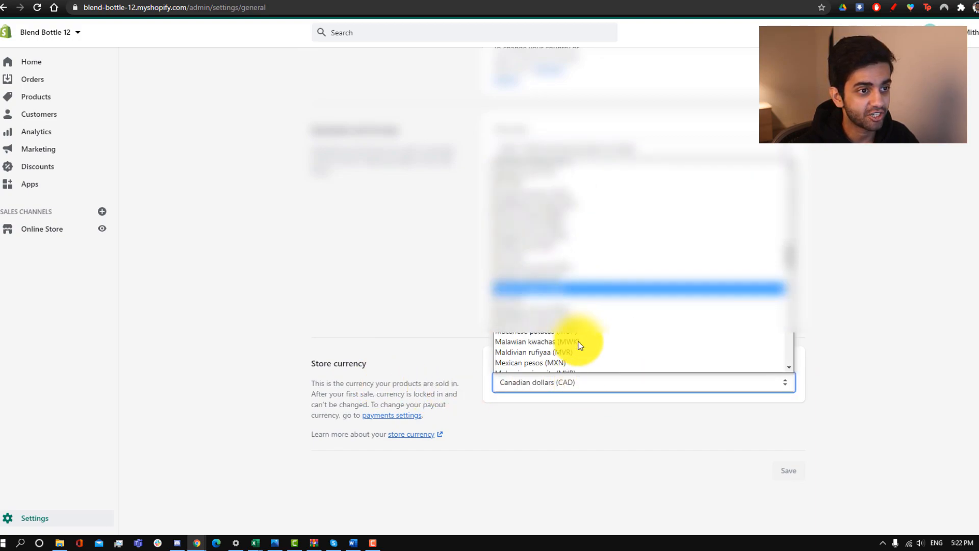
scroll(580, 351, "up", 2)
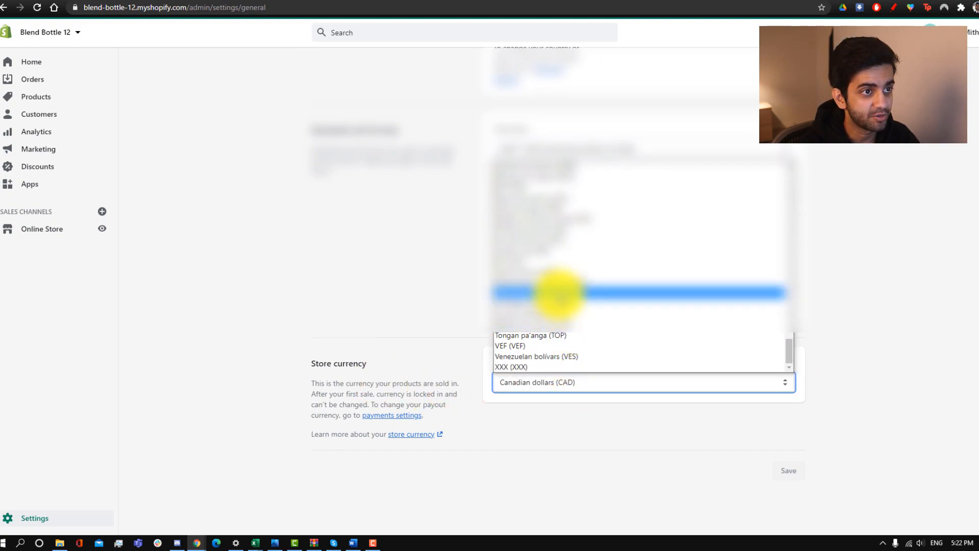
key("u")
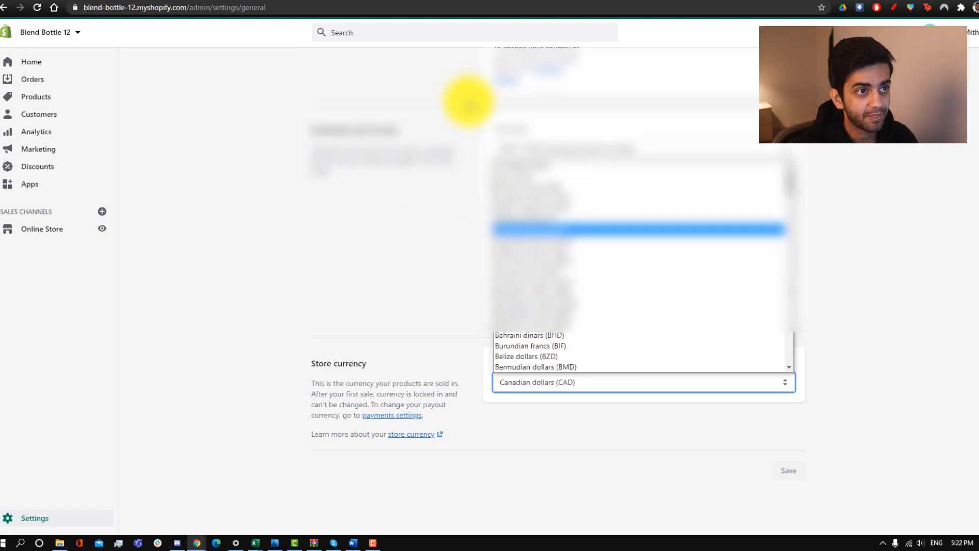
left_click(568, 165)
left_click(785, 470)
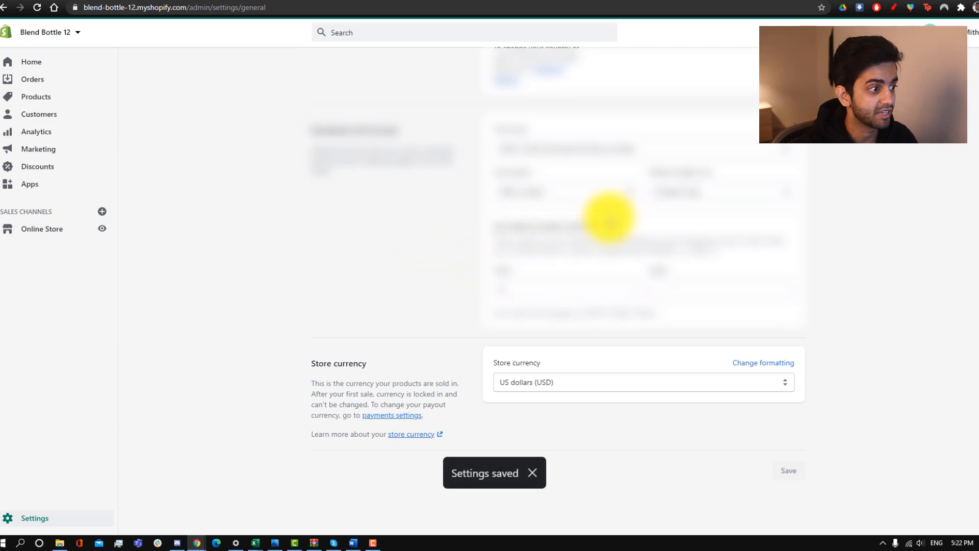
Step: Open the general shipping rates for managing and review the rates of the existing shipping zones
left_click(49, 518)
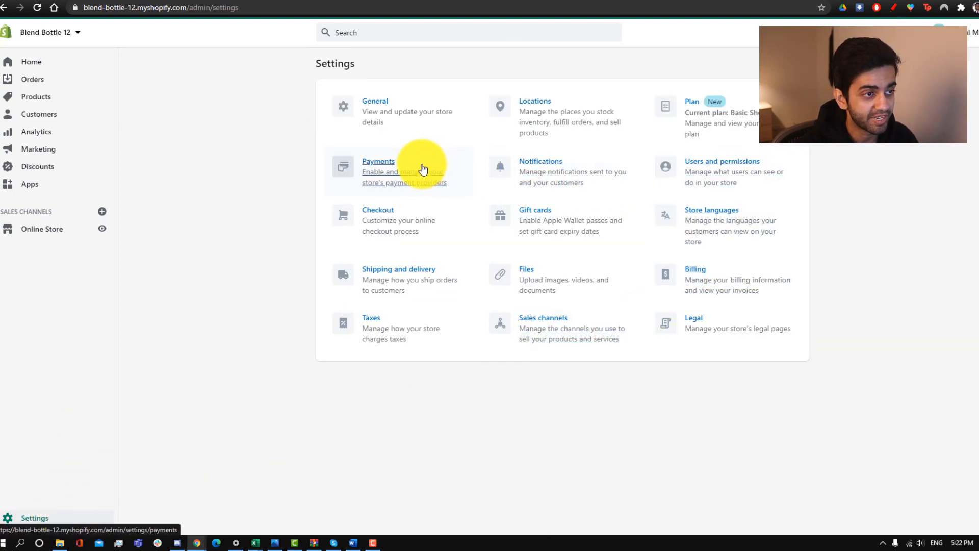
left_click(402, 275)
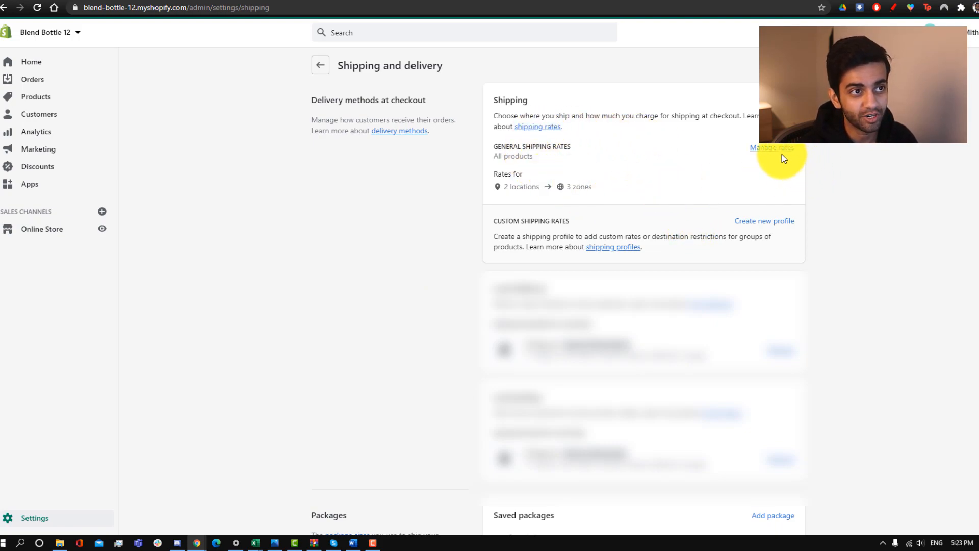
left_click(766, 152)
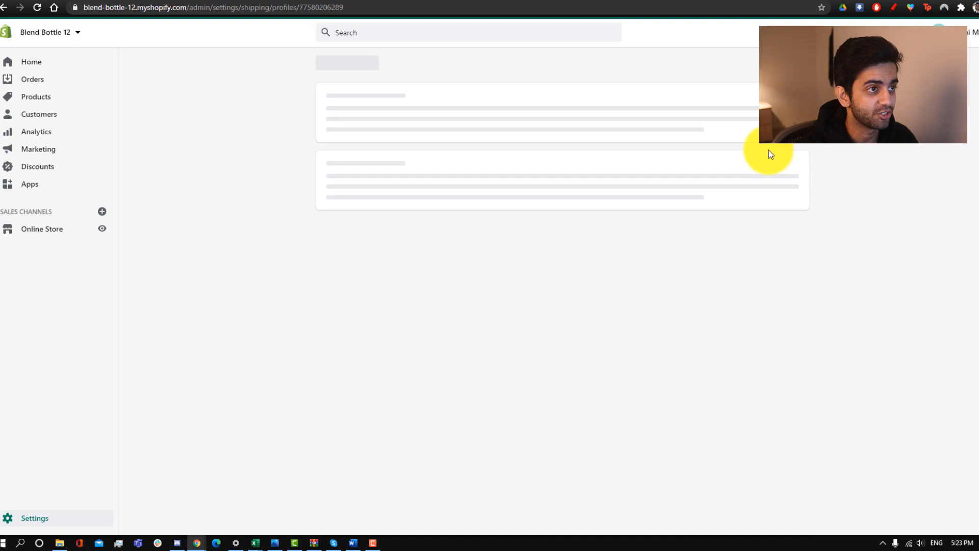
scroll(702, 313, "down", 5)
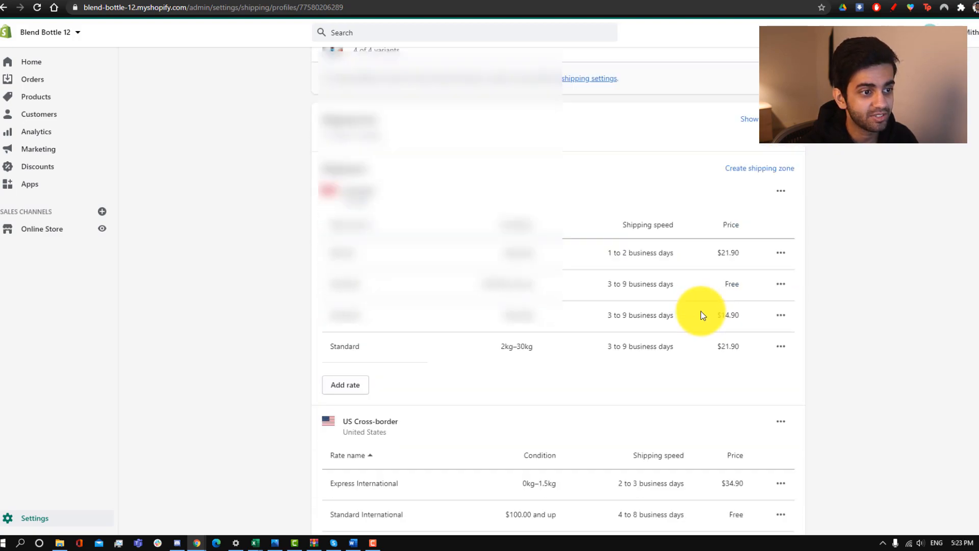
scroll(700, 311, "down", 4)
scroll(758, 388, "up", 6)
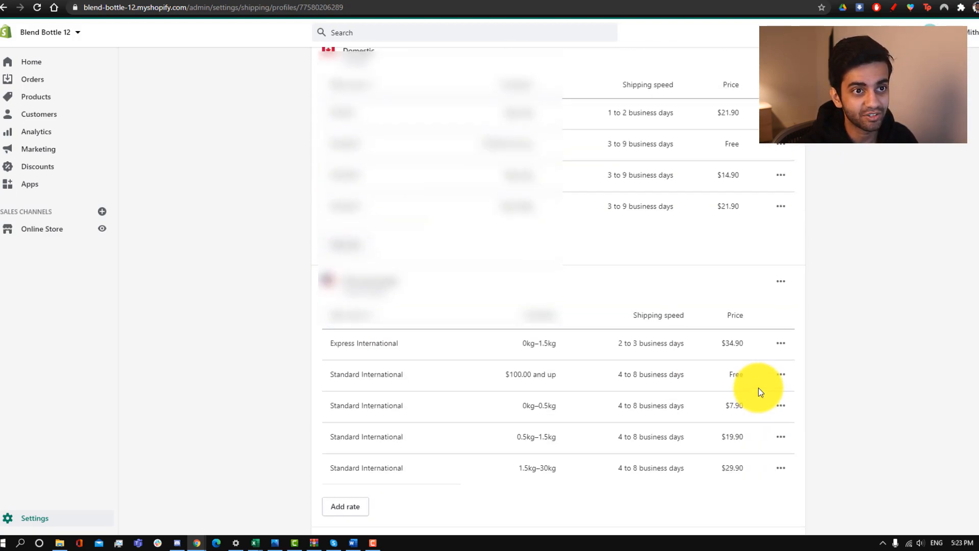
scroll(739, 301, "up", 1)
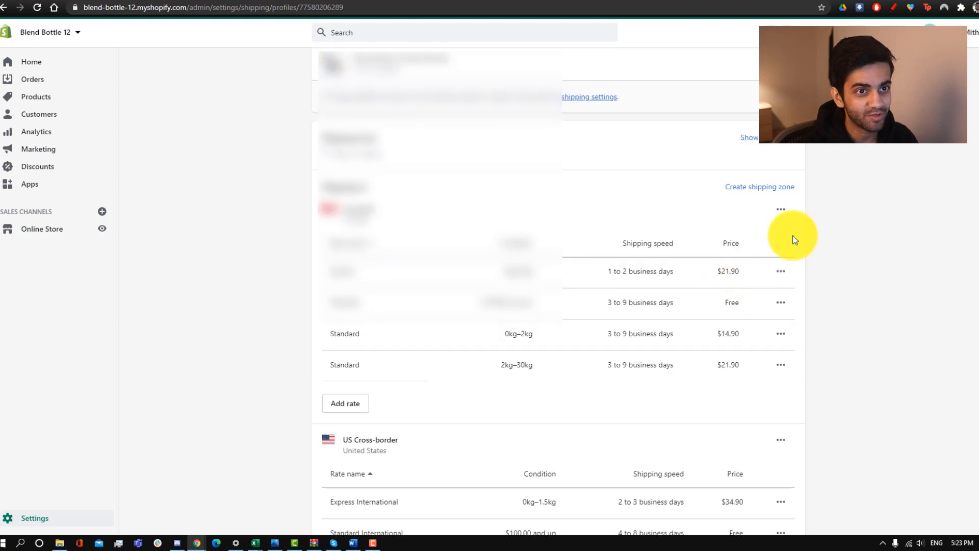
Step: Delete the Domestic, US Cross-border and Rest of the World shipping zones from the general shipping profile
left_click(780, 209)
left_click(771, 258)
left_click(781, 210)
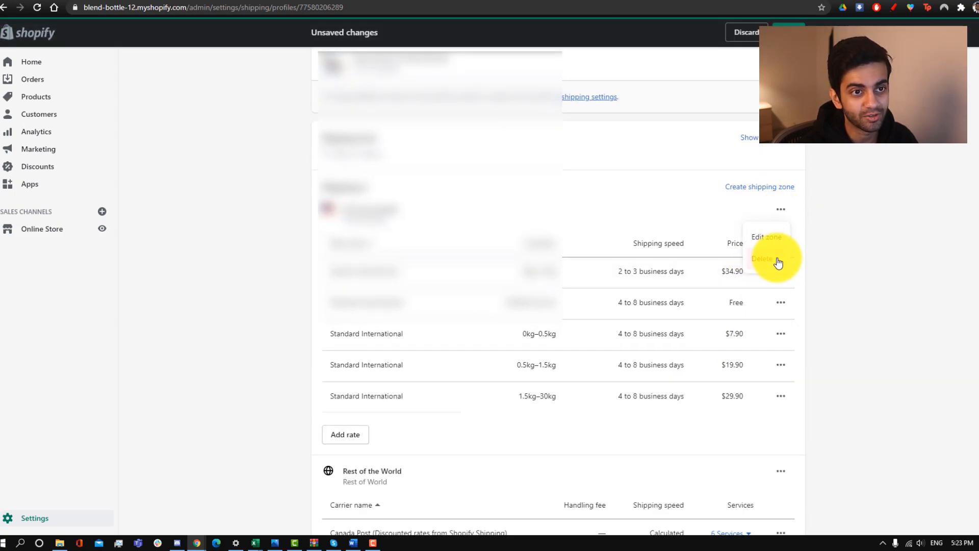
left_click(773, 258)
left_click(788, 312)
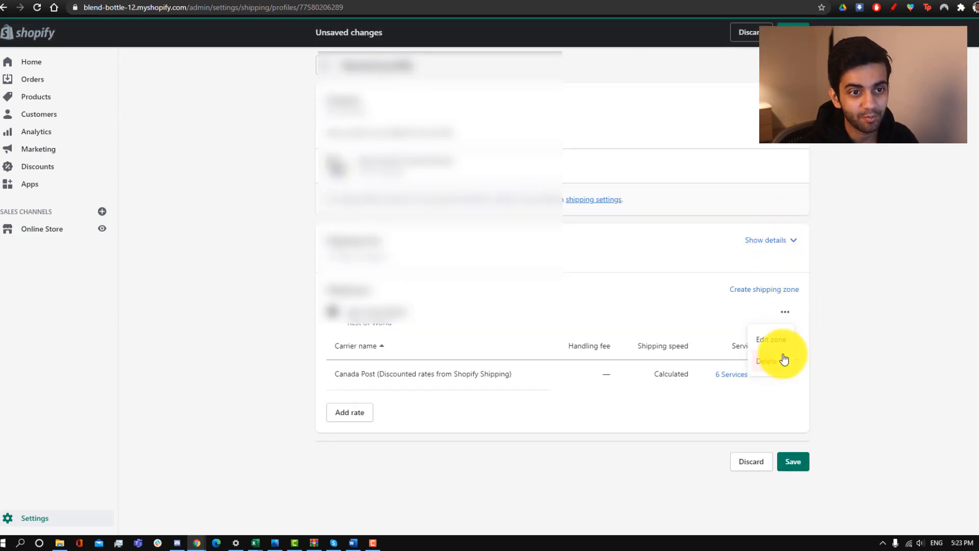
left_click(782, 356)
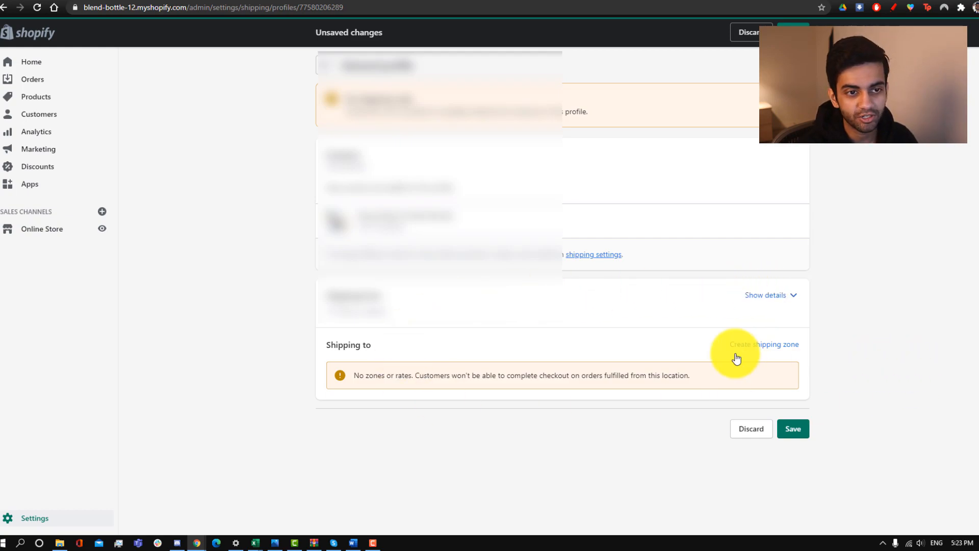
Step: Create a shipping zone named "Everybody" that covers Rest of world
left_click(750, 345)
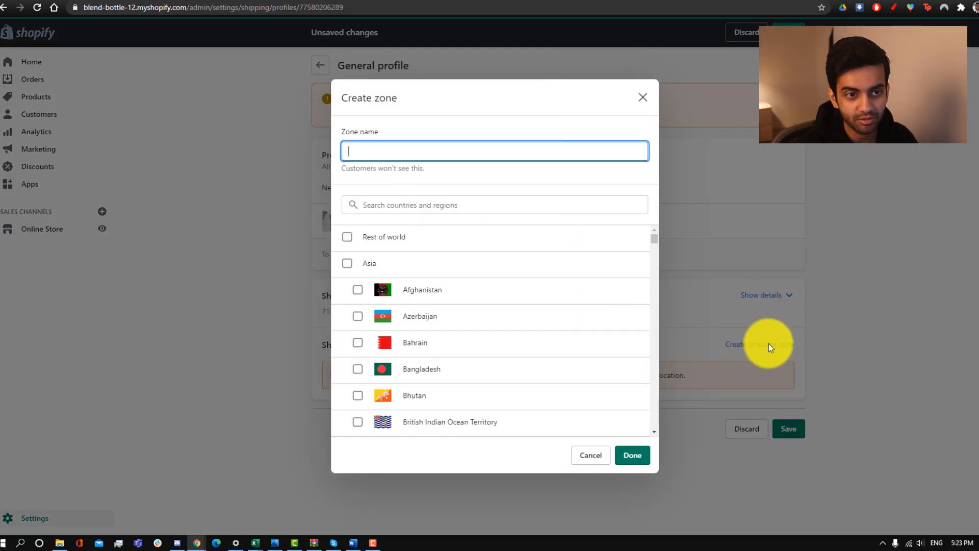
left_click(348, 237)
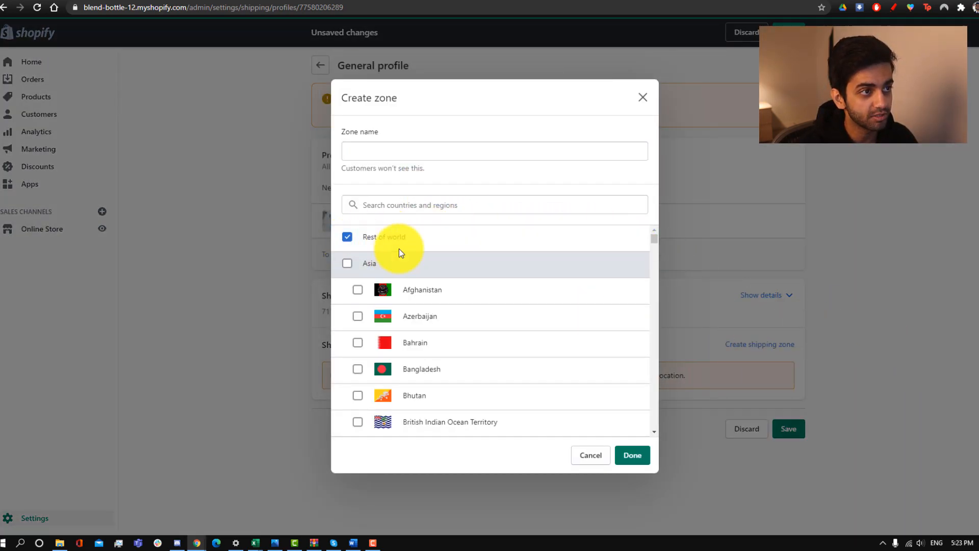
left_click(384, 153)
type("Everybody")
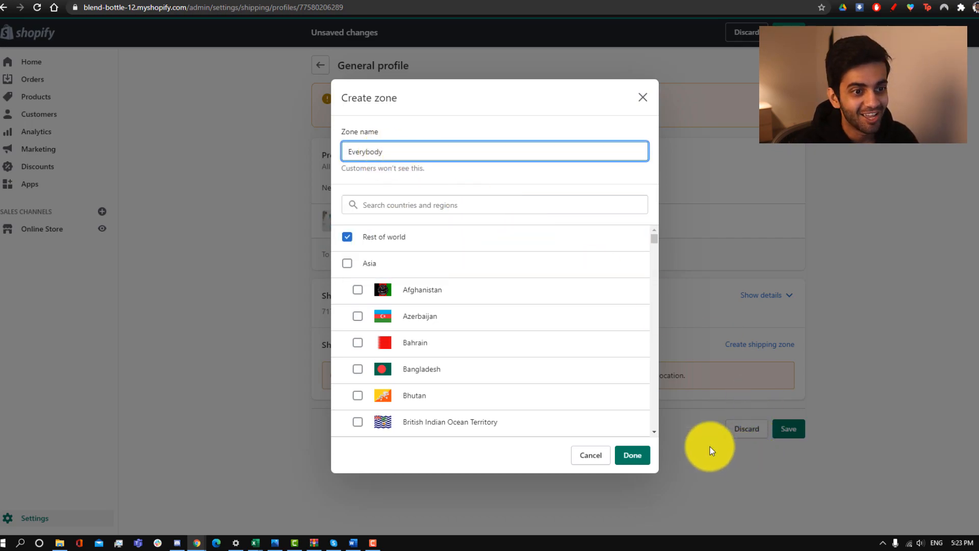
left_click(632, 453)
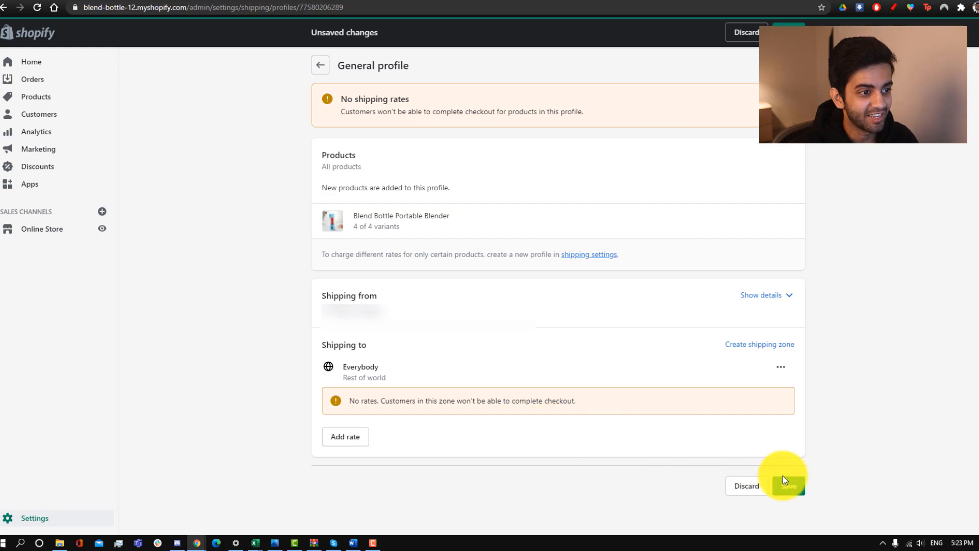
Step: Add a "Free Shipping" rate priced at US$0.00 to the Everybody zone and save the shipping profile
left_click(357, 437)
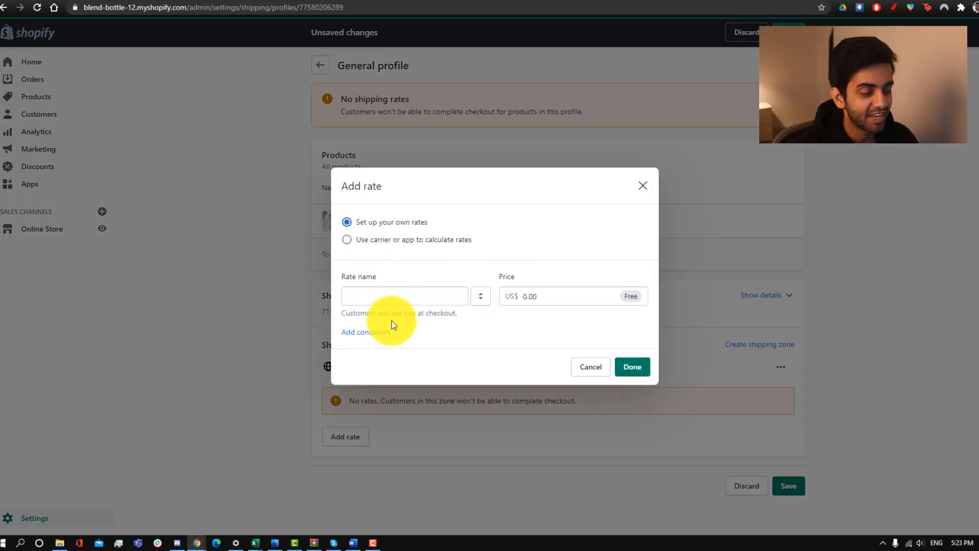
left_click(387, 296)
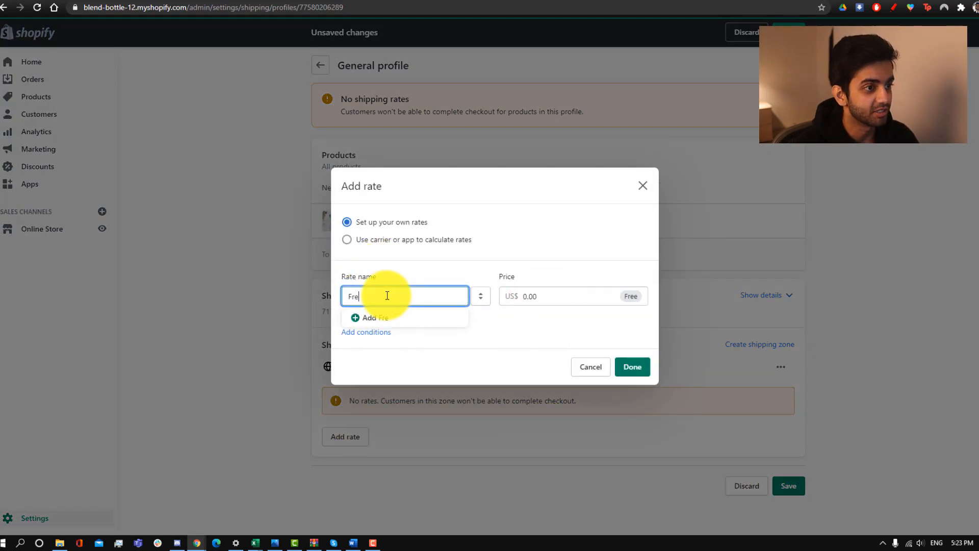
left_click(552, 310)
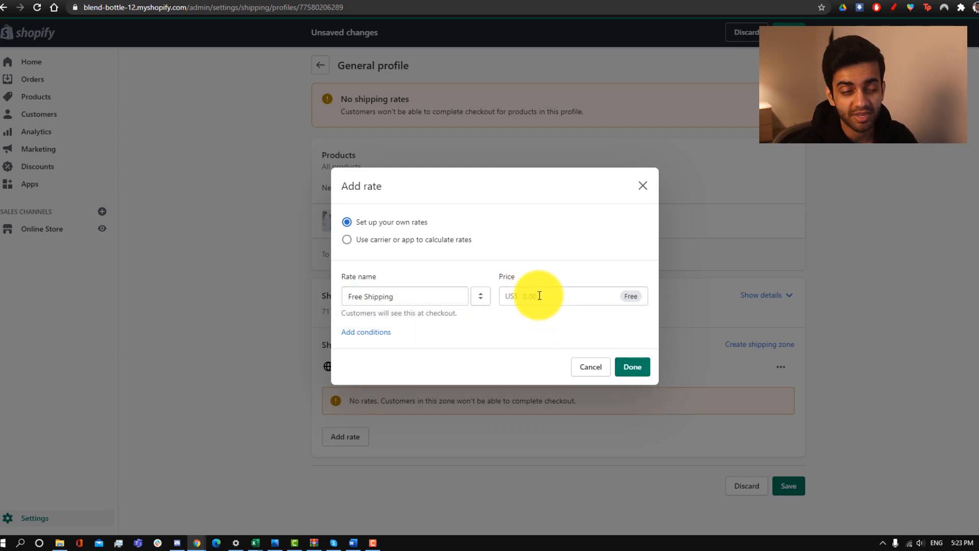
left_click(632, 367)
left_click(800, 465)
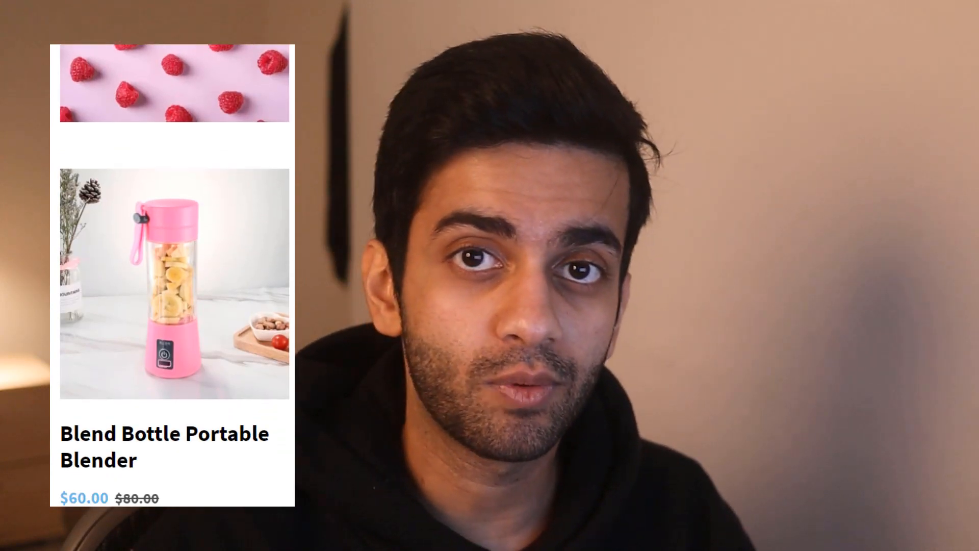
left_click(247, 433)
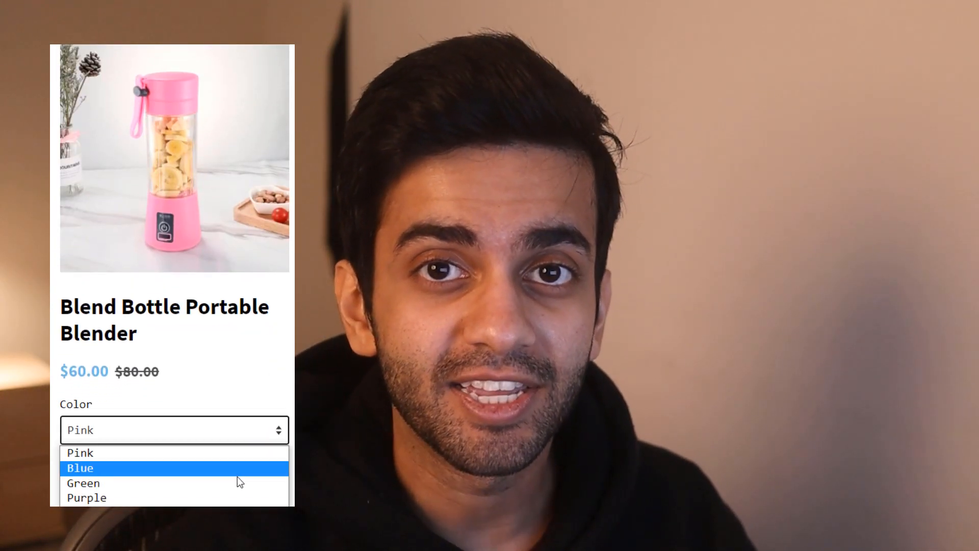